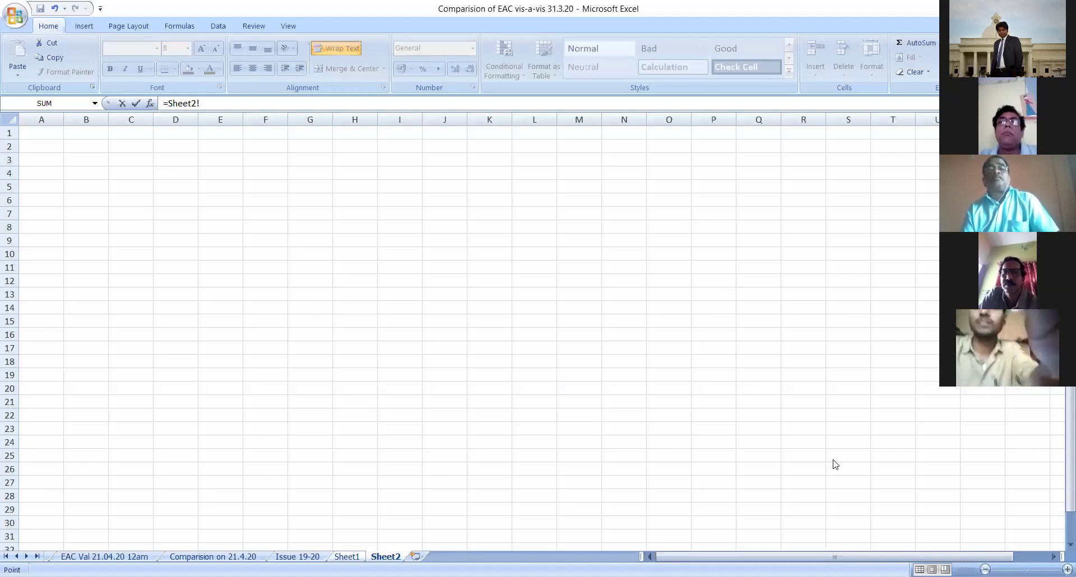
# Step: Glance at the OB of STK sheet, abandon the H10 reference formula and return to blank Sheet2
pyautogui.click(17, 557)
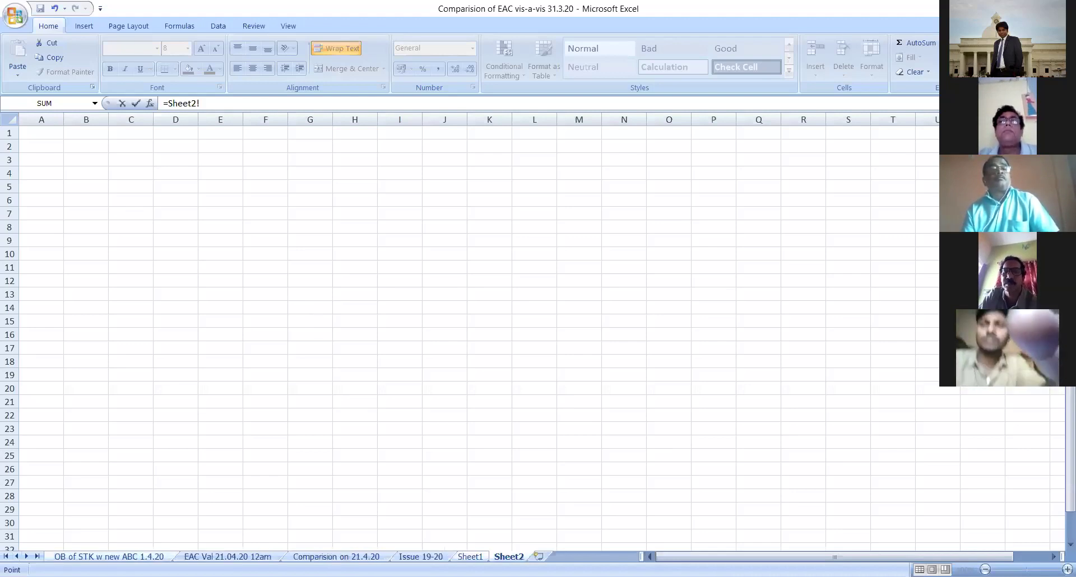
pyautogui.click(109, 557)
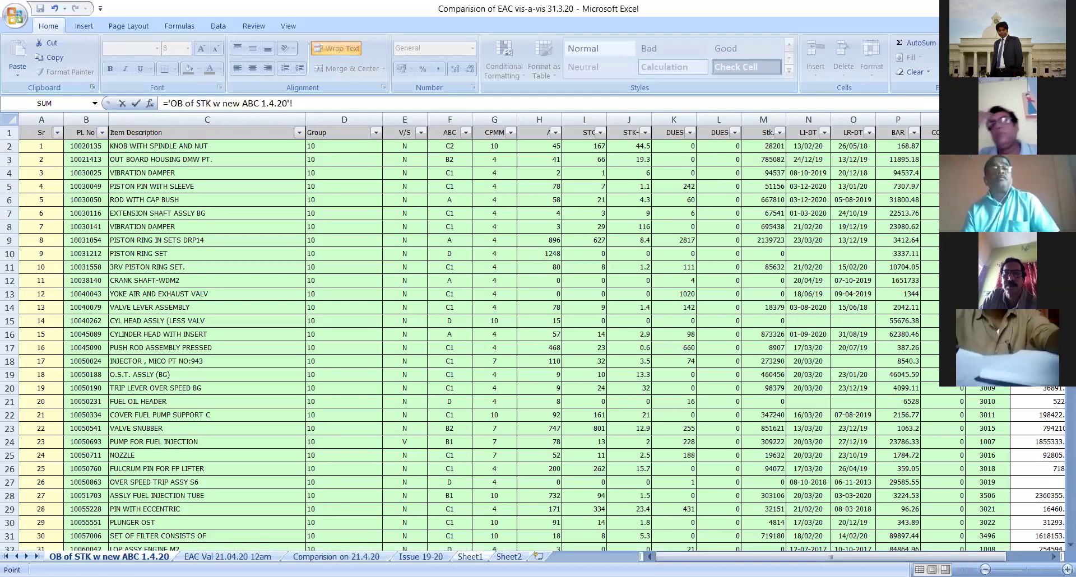
pyautogui.click(511, 556)
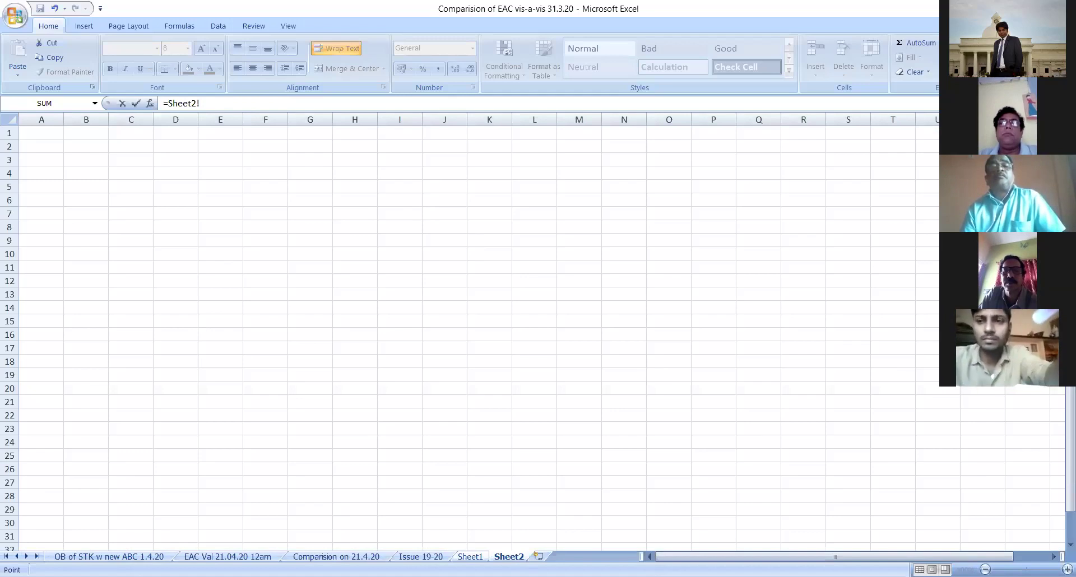
pyautogui.click(346, 249)
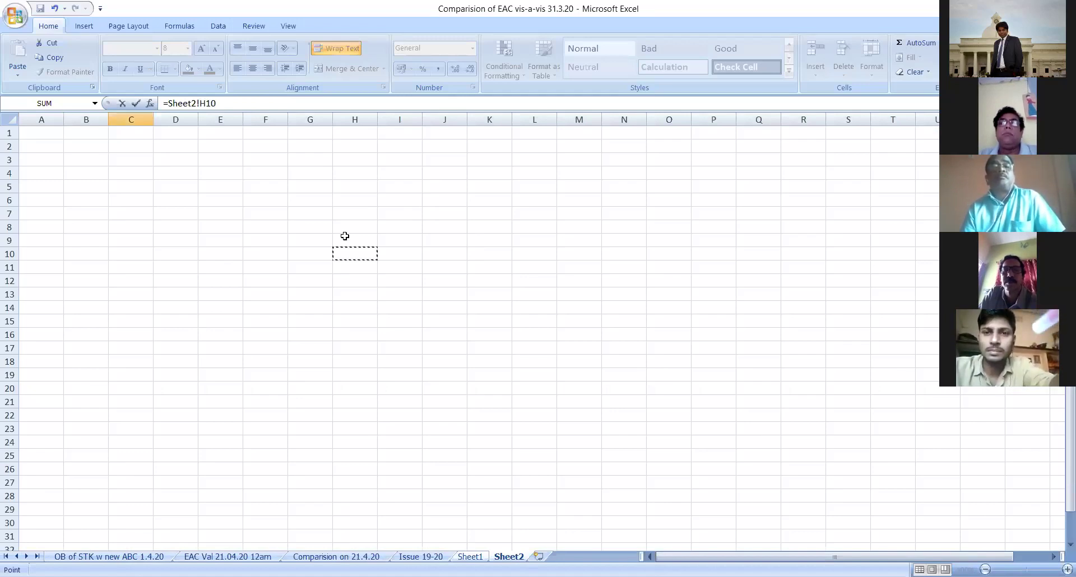
pyautogui.press('Return')
pyautogui.click(519, 557)
pyautogui.click(341, 304)
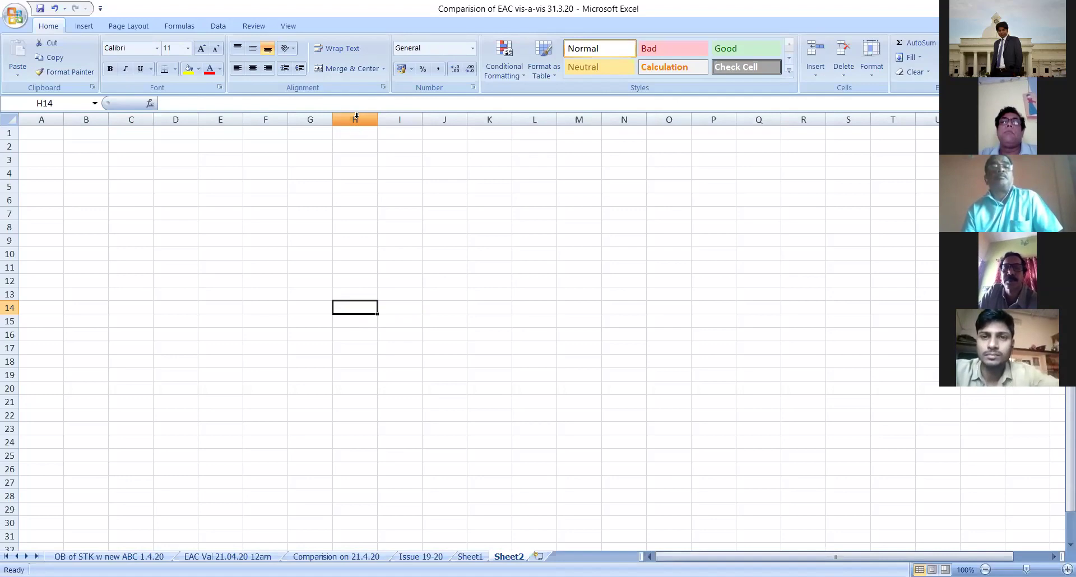
# Step: Select the whole of column H, then row 3, on the empty Sheet2, ending on J9
pyautogui.click(356, 115)
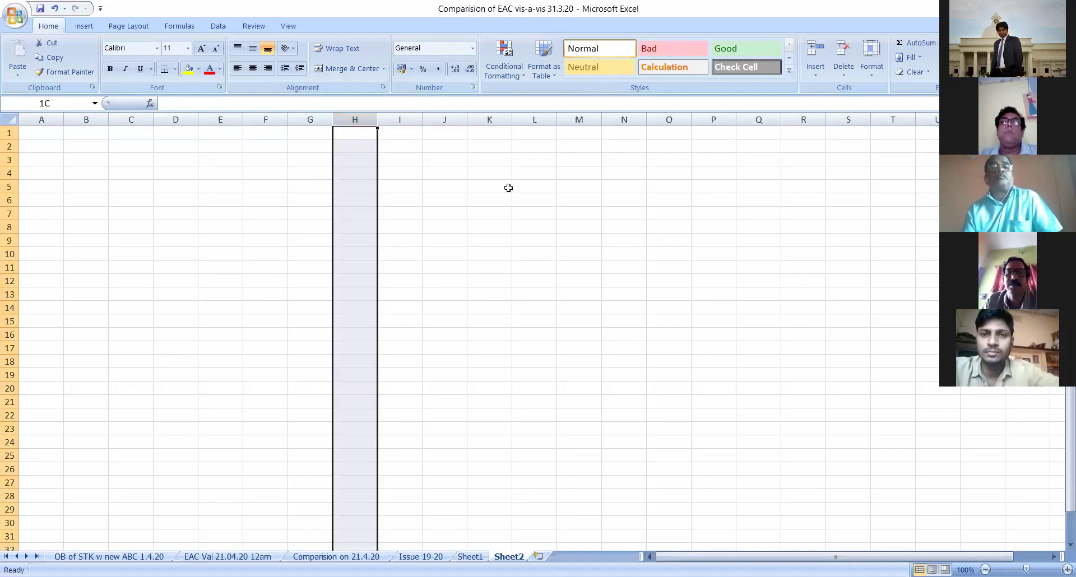
pyautogui.press('Right')
pyautogui.press('Right')
pyautogui.press('Right')
pyautogui.press('Down')
pyautogui.press('Down')
pyautogui.press('Down')
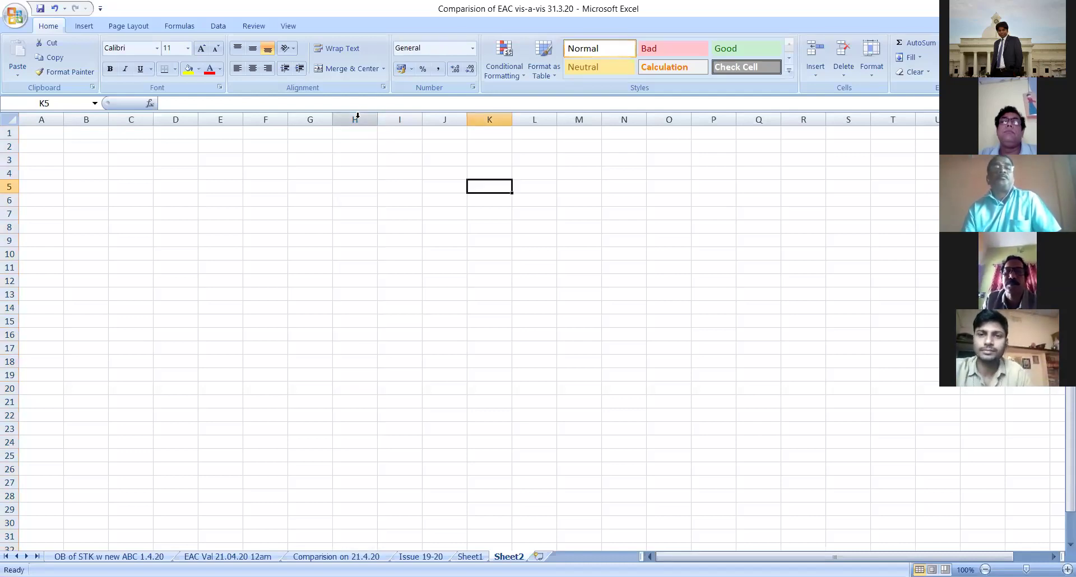
pyautogui.click(357, 115)
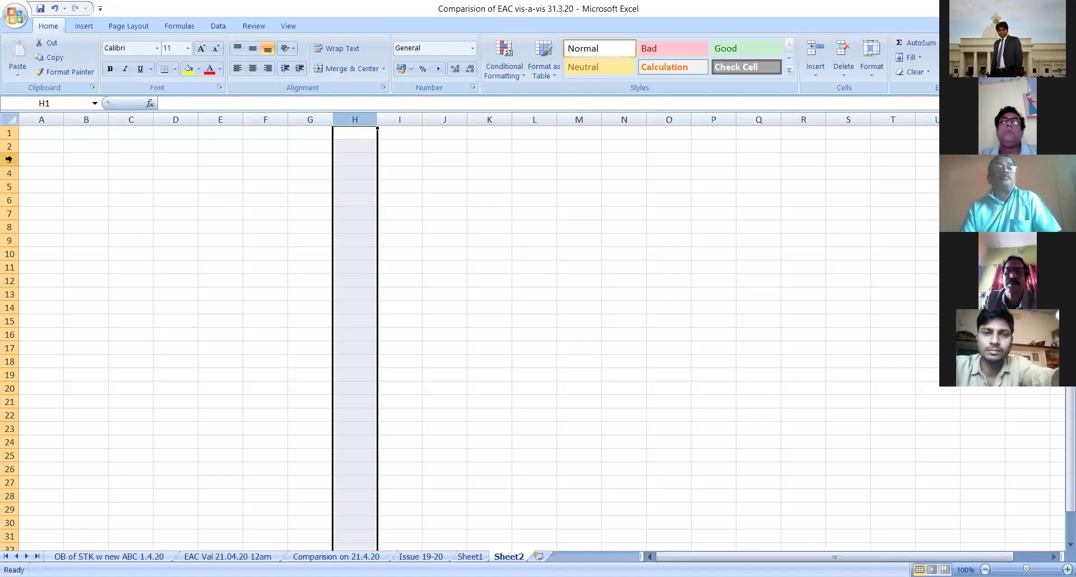
pyautogui.click(8, 159)
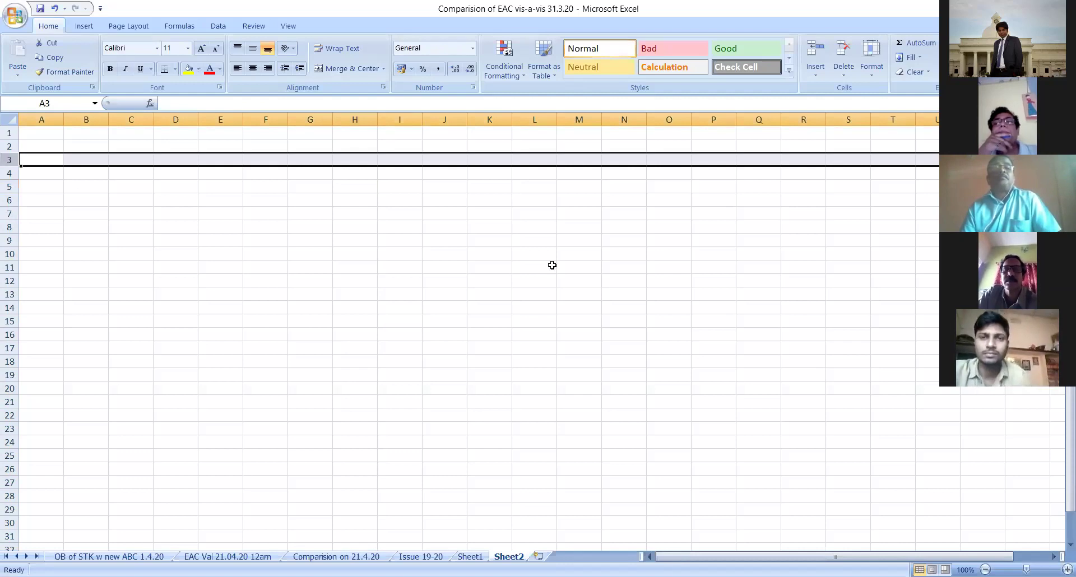
pyautogui.click(439, 241)
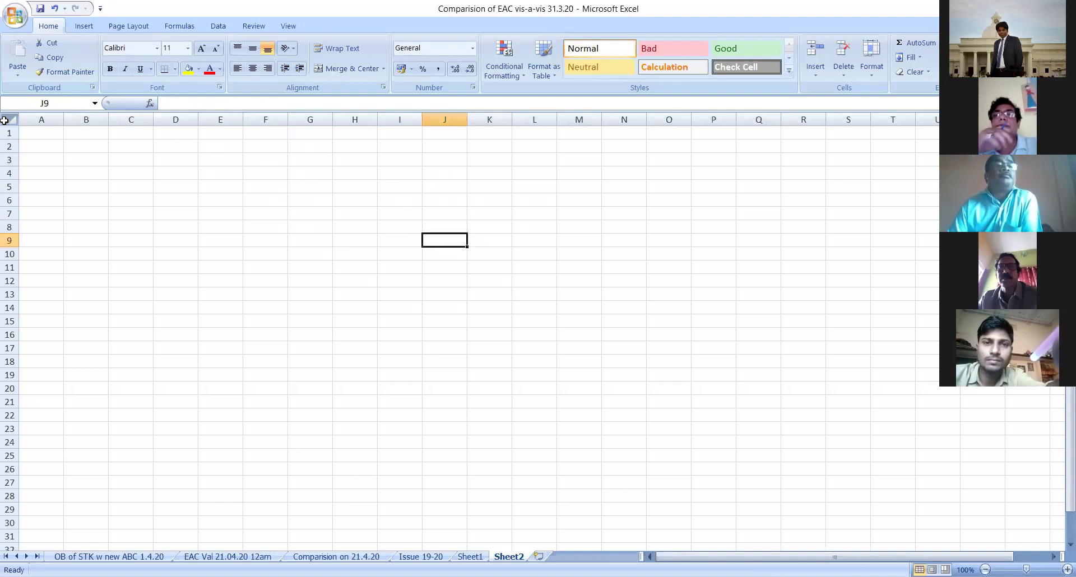
# Step: Enter 'sunday' in I11 and auto-fill the repeating weekday names down to I26
pyautogui.click(10, 120)
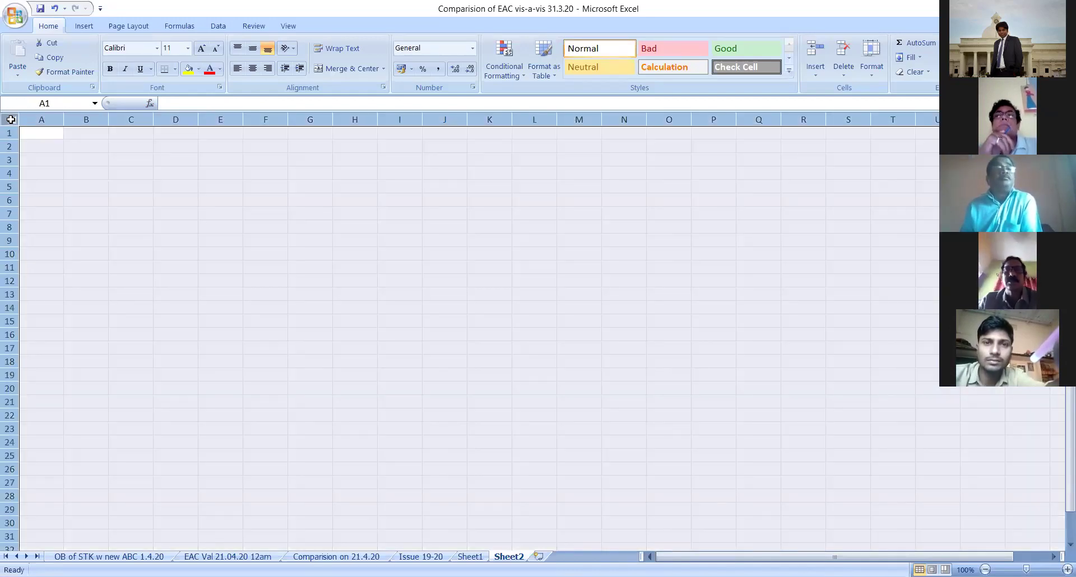
pyautogui.click(331, 274)
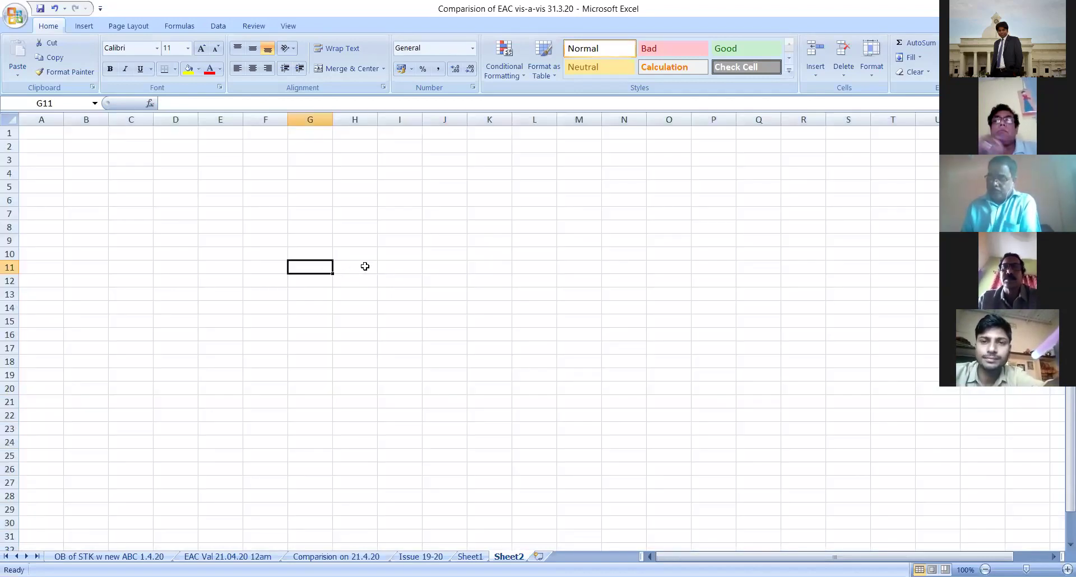
pyautogui.click(394, 266)
pyautogui.write('sun')
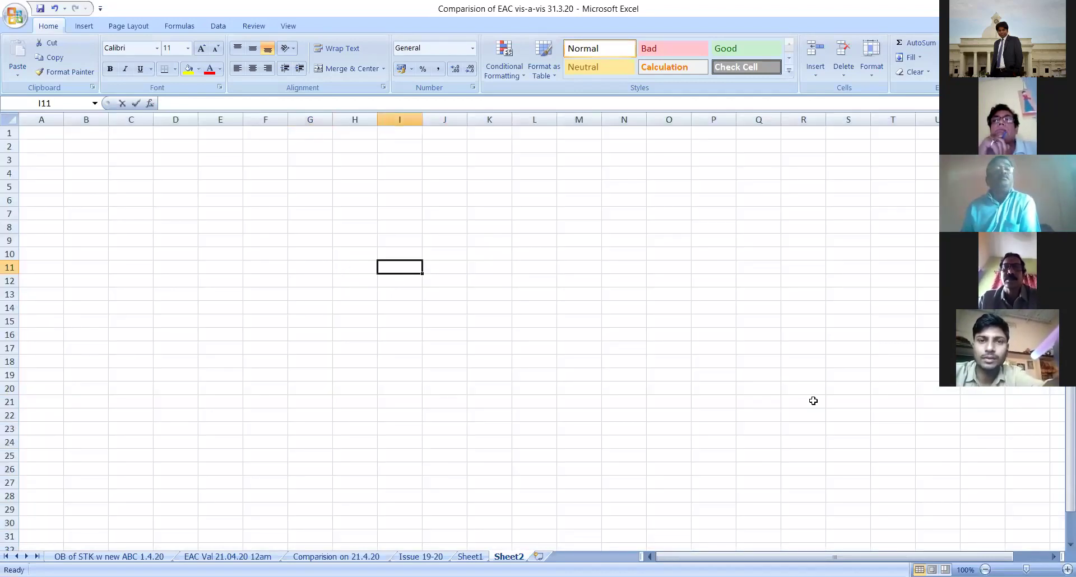
pyautogui.write('day')
pyautogui.press('Return')
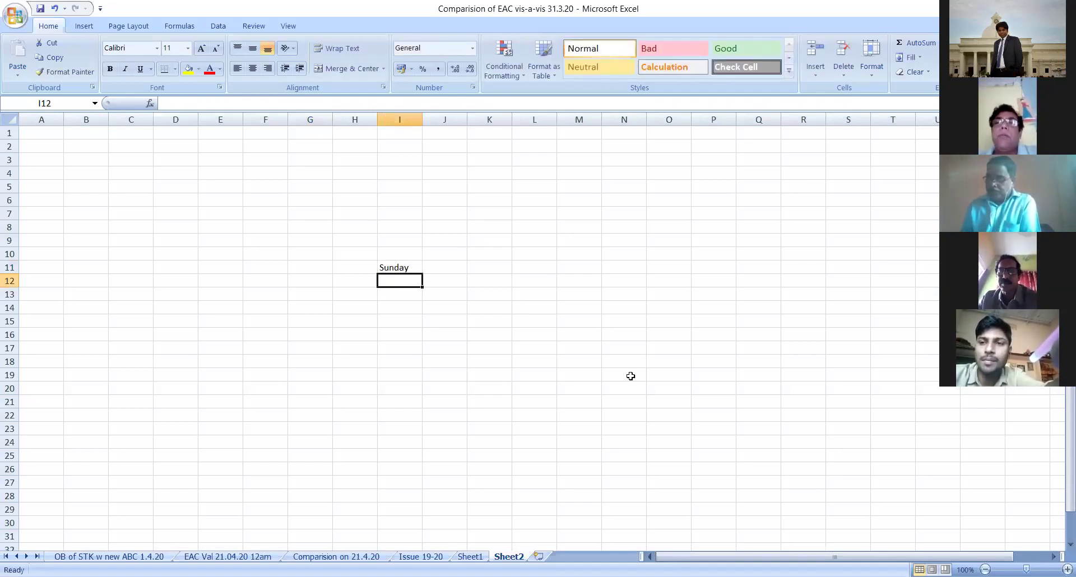
pyautogui.click(405, 269)
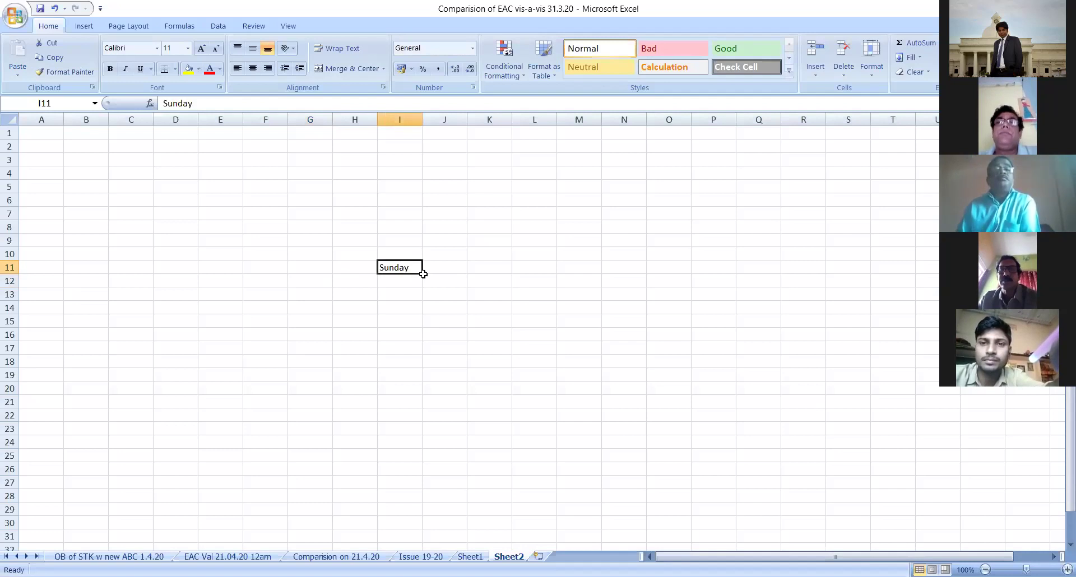
pyautogui.moveTo(424, 274); pyautogui.dragTo(427, 471)
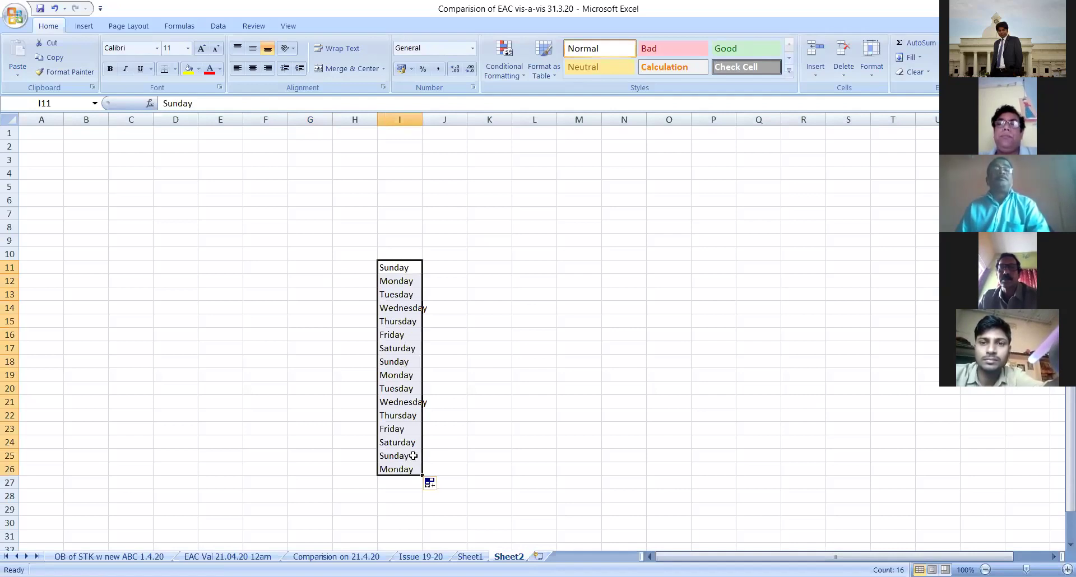
pyautogui.click(445, 241)
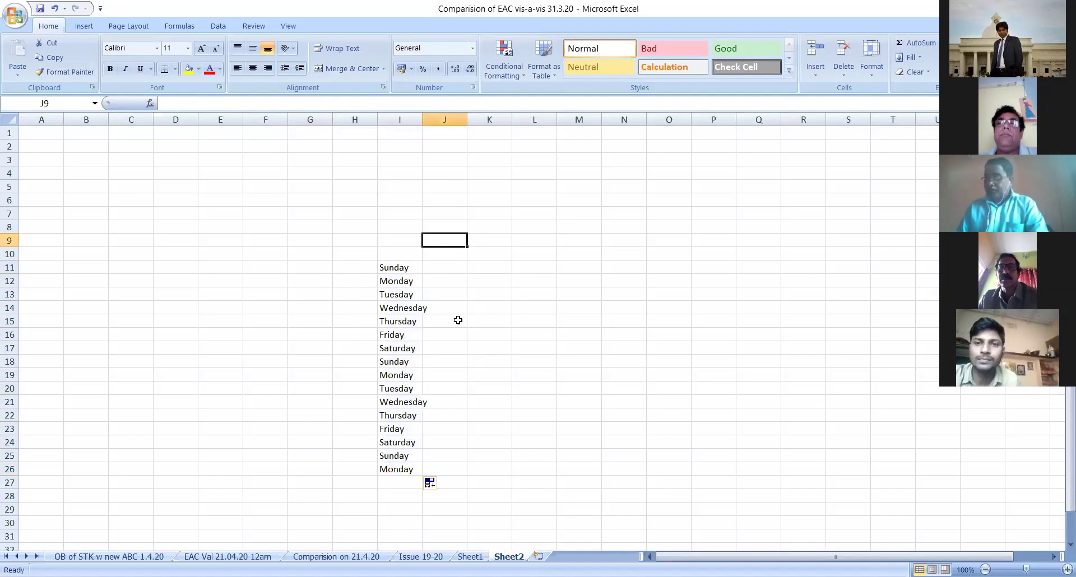
# Step: Enter 1 and 2 in J9:J10, fill the numbering to 24 at J32, then go to the OB of STK sheet
pyautogui.write('1')
pyautogui.press('Return')
pyautogui.write('2')
pyautogui.press('Return')
pyautogui.scroll(-1, 458, 320)
pyautogui.moveTo(463, 196); pyautogui.dragTo(460, 214)
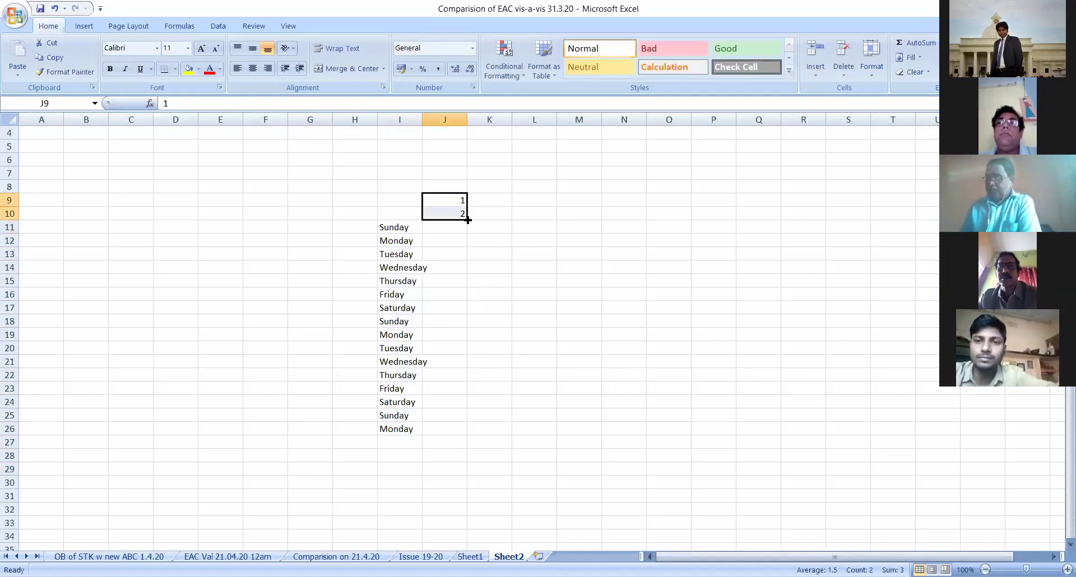
pyautogui.moveTo(467, 220); pyautogui.dragTo(468, 510)
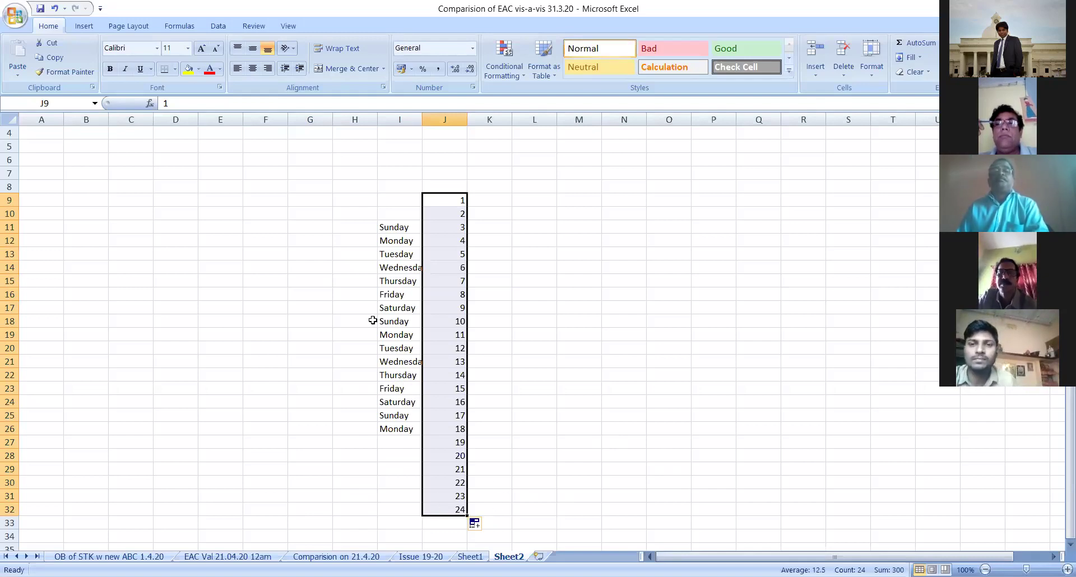
pyautogui.click(616, 307)
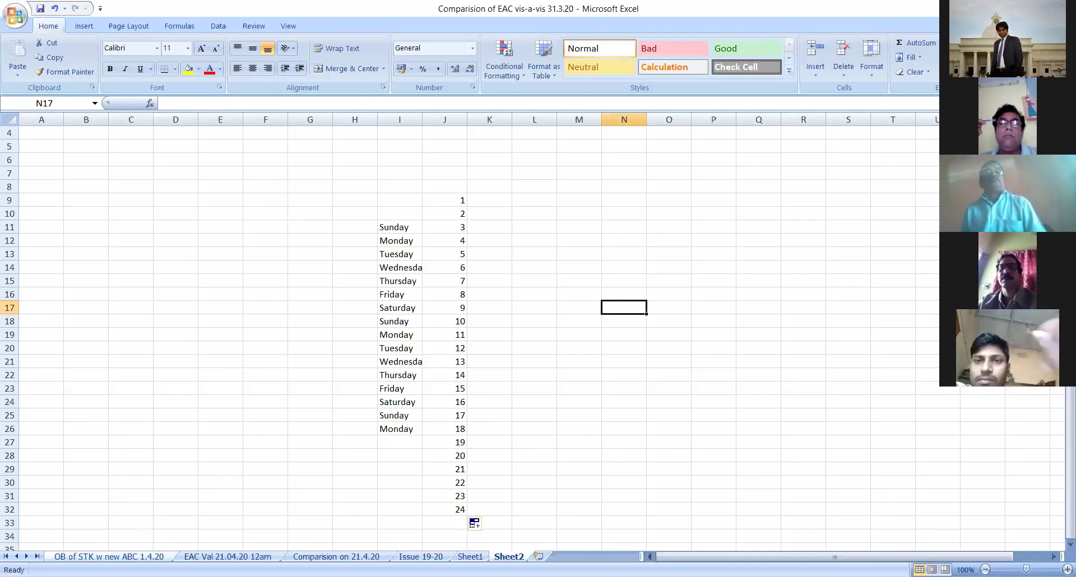
pyautogui.hotkey('ctrl', 'pageup')
pyautogui.hotkey('ctrl', 'pageup')
pyautogui.hotkey('ctrl', 'pageup')
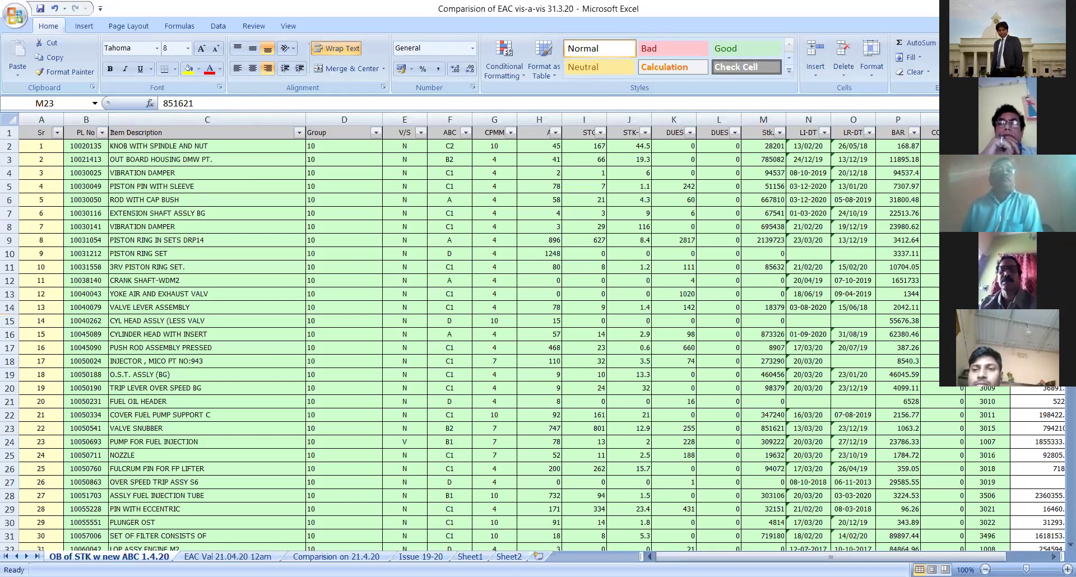
pyautogui.click(763, 428)
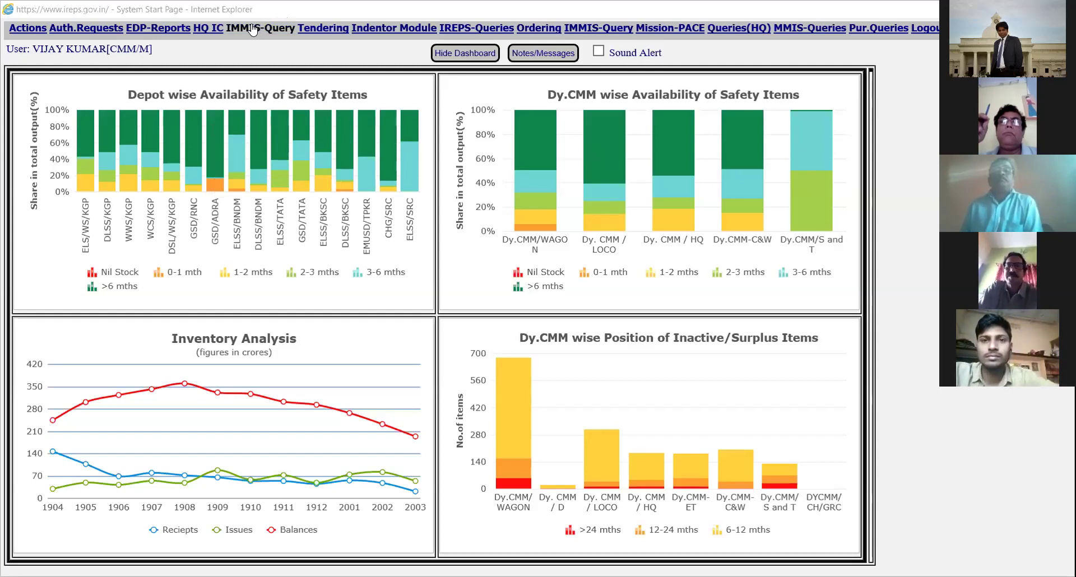
pyautogui.moveTo(259, 28)
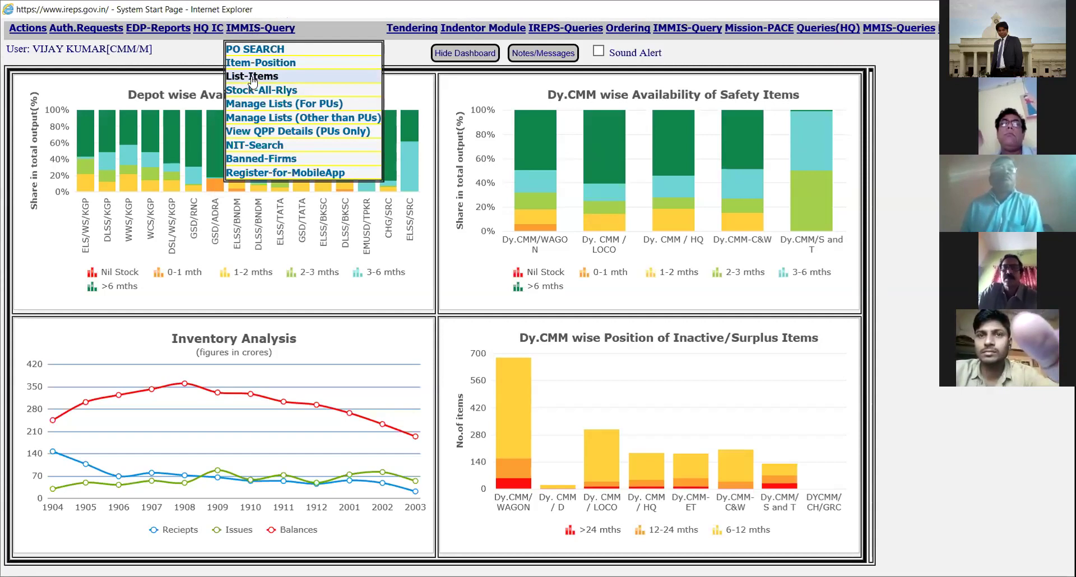
pyautogui.click(252, 78)
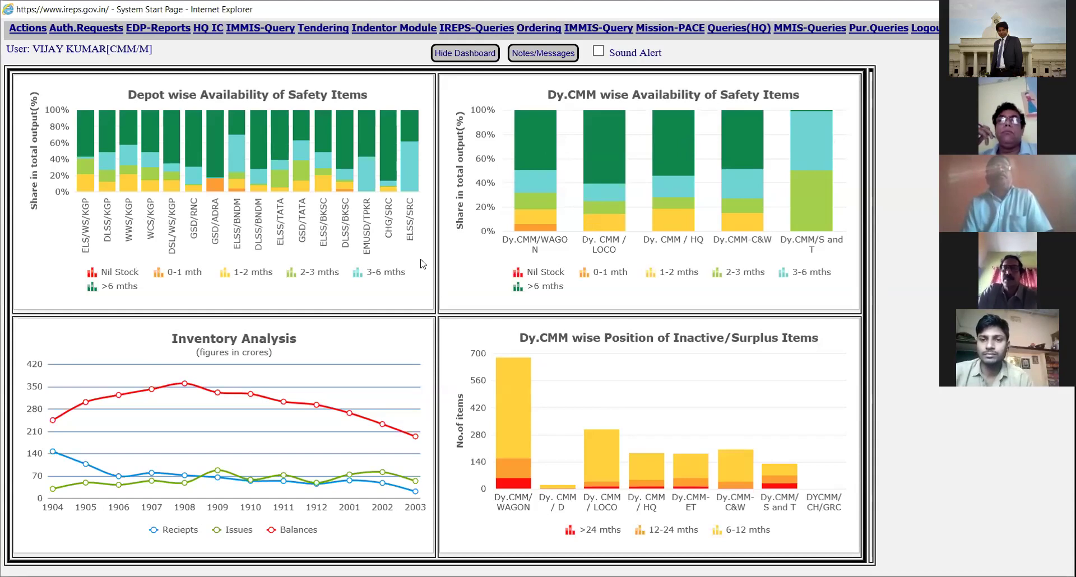
pyautogui.click(272, 33)
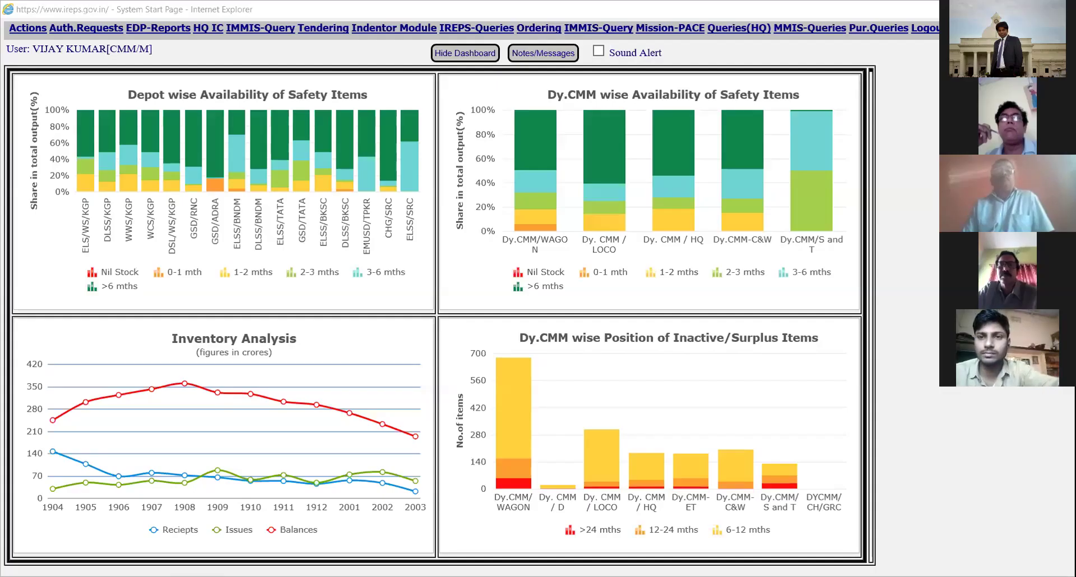
# Step: Bring the OB of STK sheet back into view at row 1 with a narrower Item Description column
pyautogui.hotkey('alt', 'Tab')
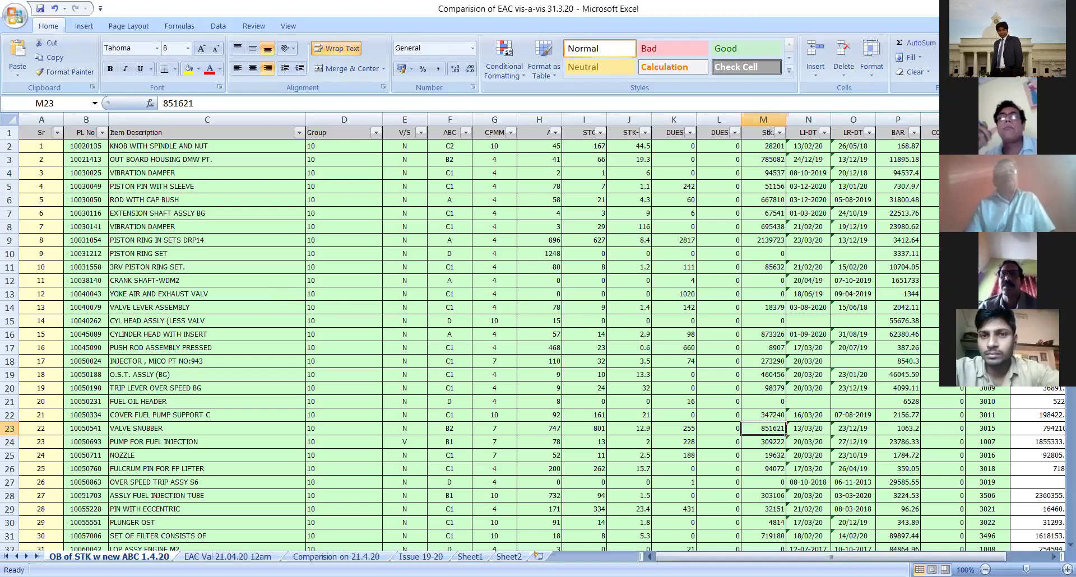
pyautogui.click(393, 414)
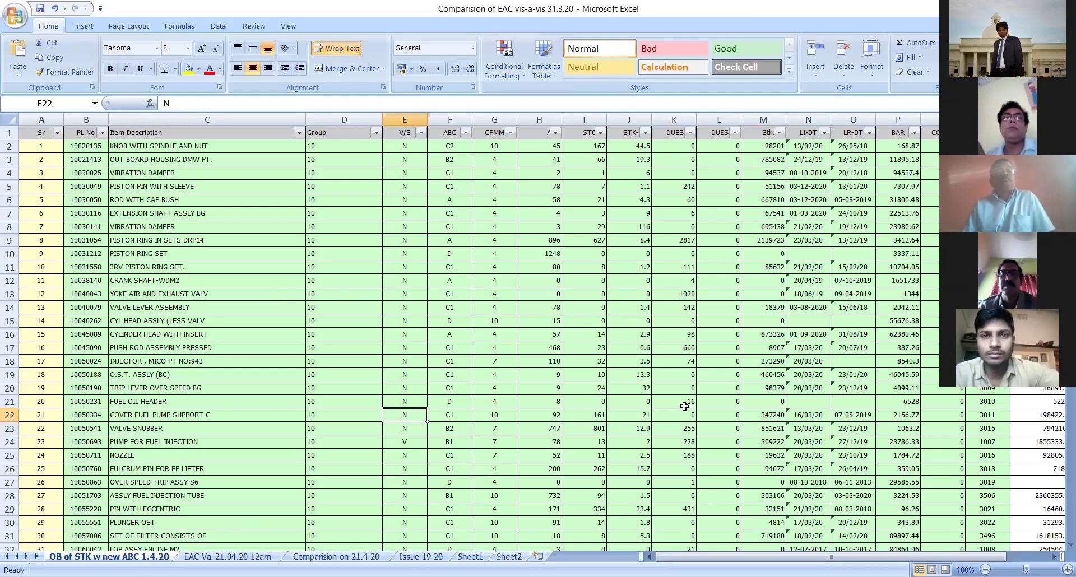
pyautogui.scroll(1, 672, 401)
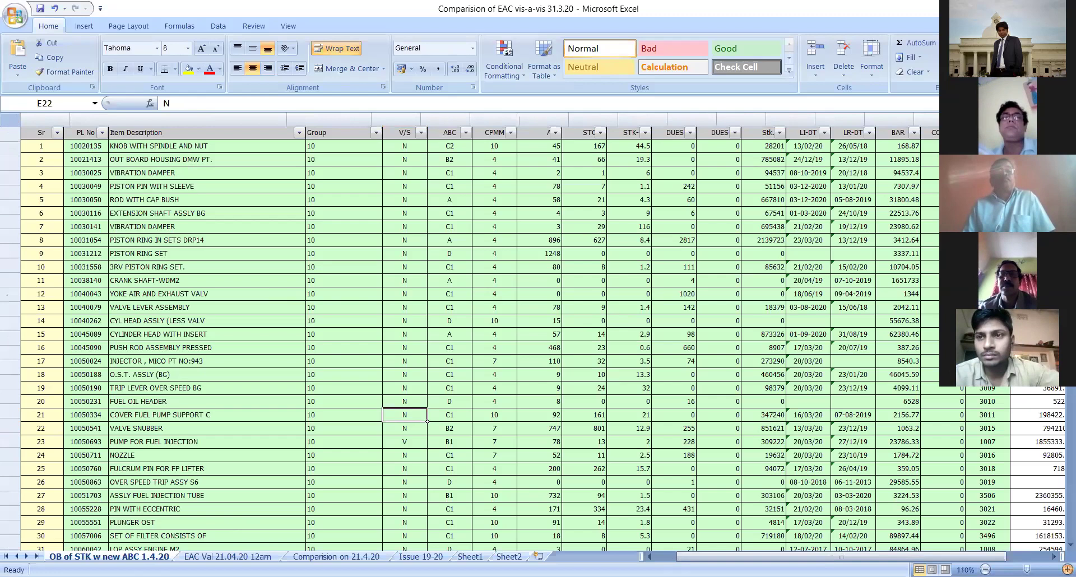
pyautogui.scroll(1, 303, 244)
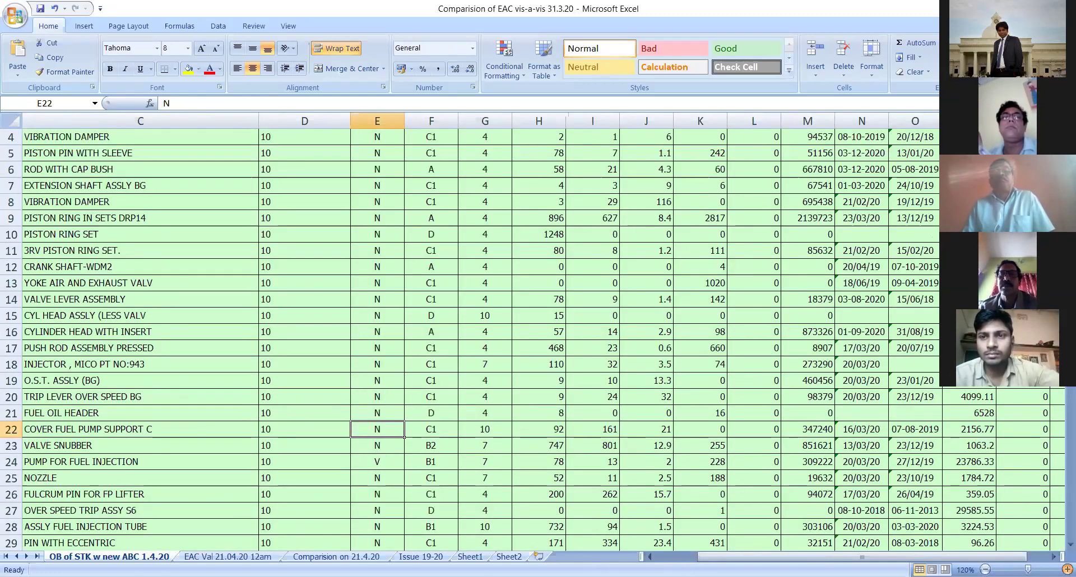
pyautogui.hscroll(-2, 275, 182)
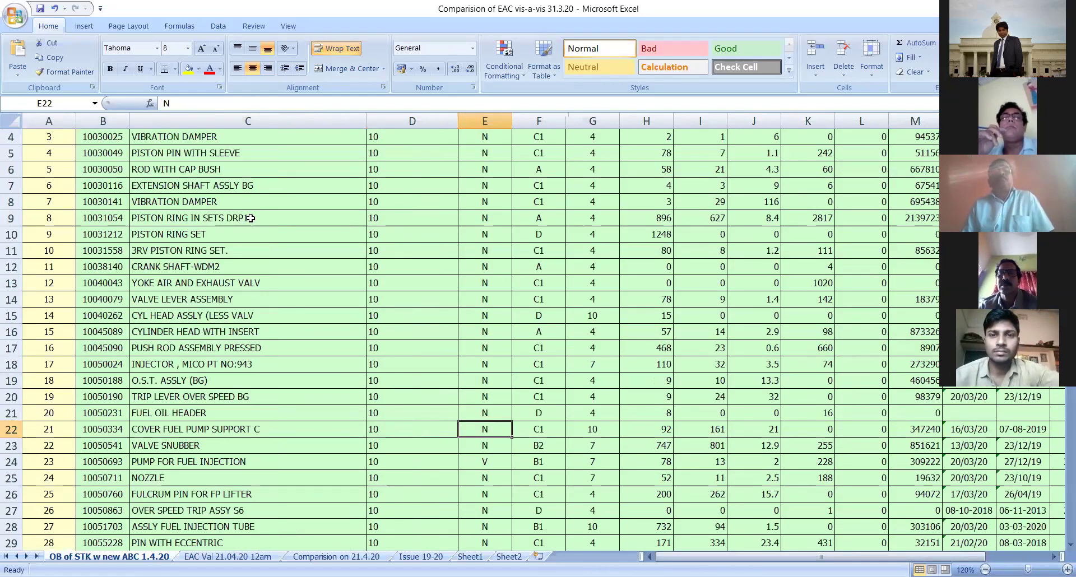
pyautogui.scroll(1, 298, 174)
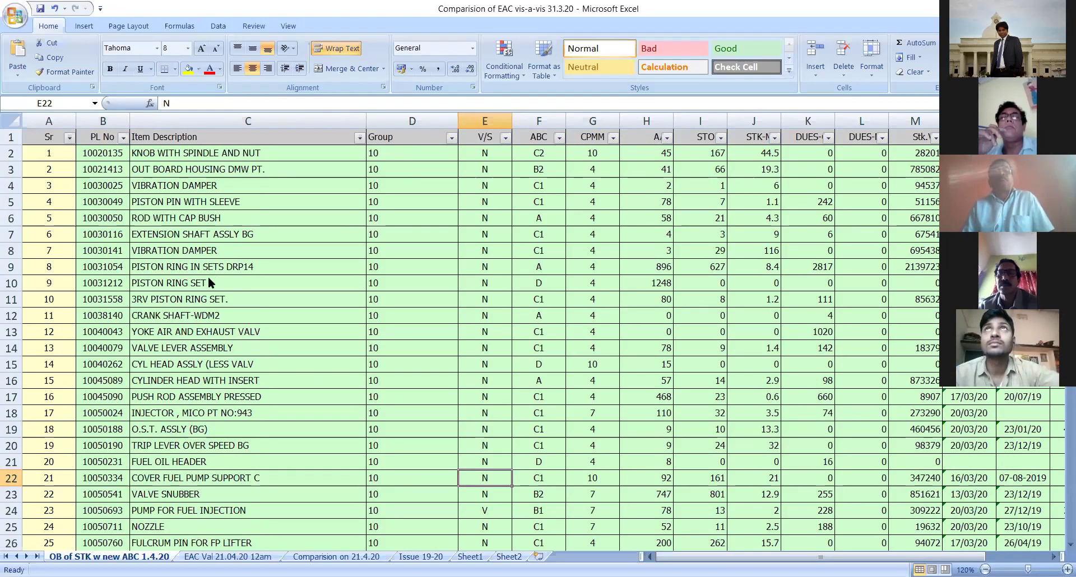
pyautogui.hotkey('ctrl', 'z')
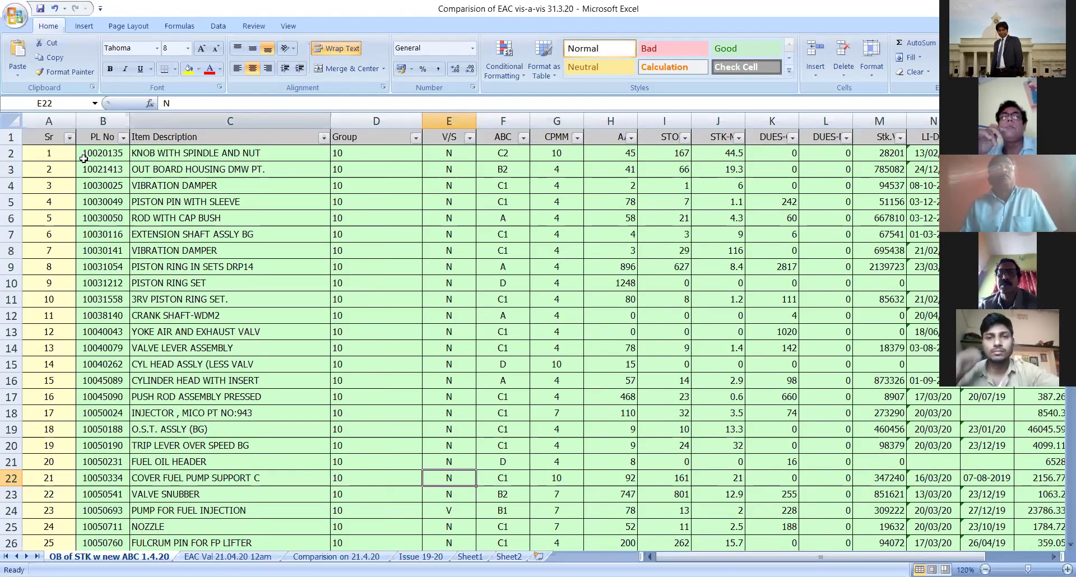
# Step: Insert a blank column D between Item Description and Group, shifting Group to column E
pyautogui.rightClick(364, 121)
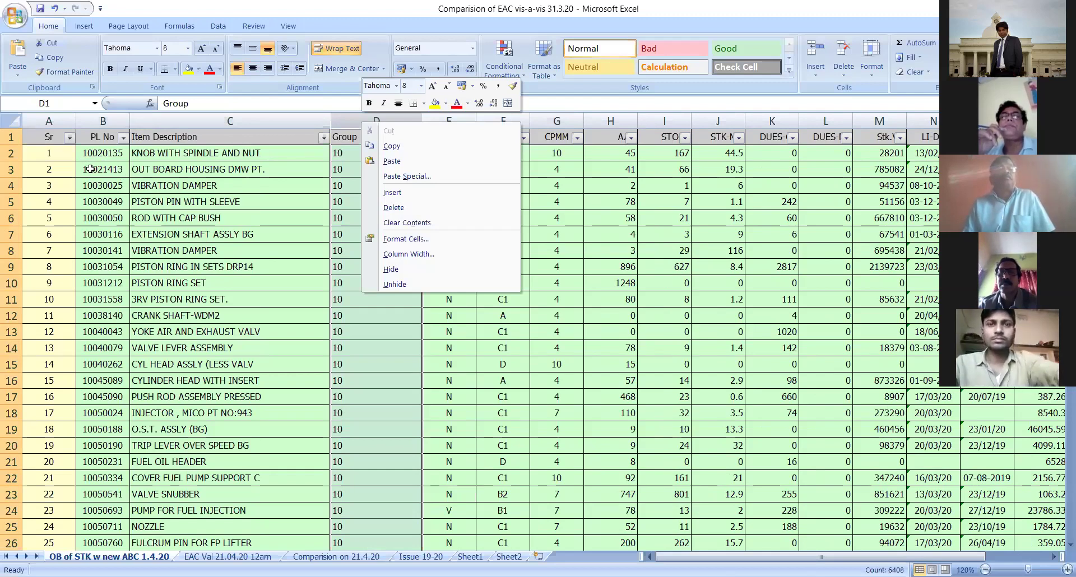
pyautogui.press('Escape')
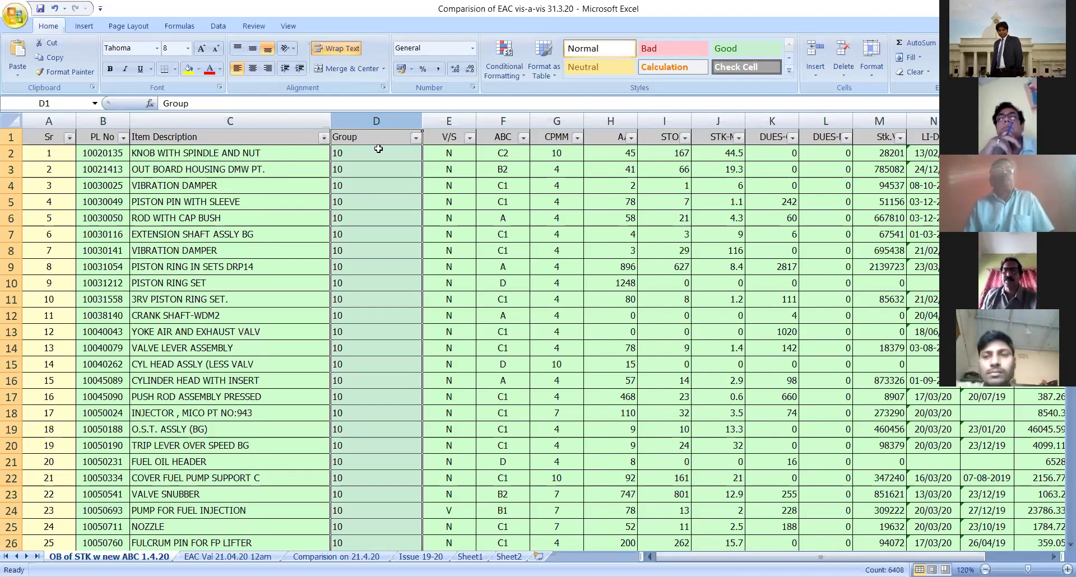
pyautogui.rightClick(366, 117)
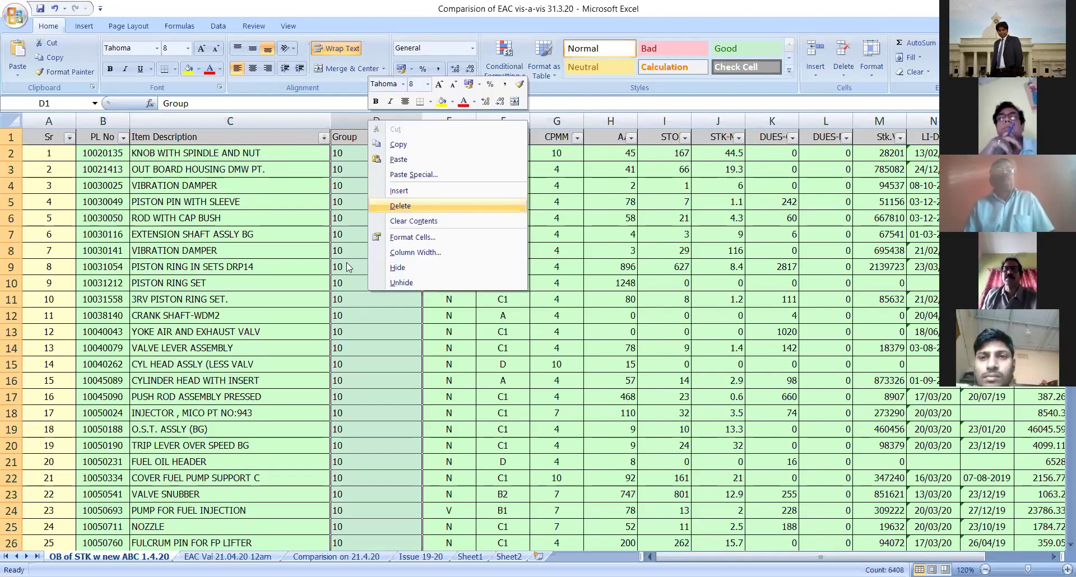
pyautogui.press('Escape')
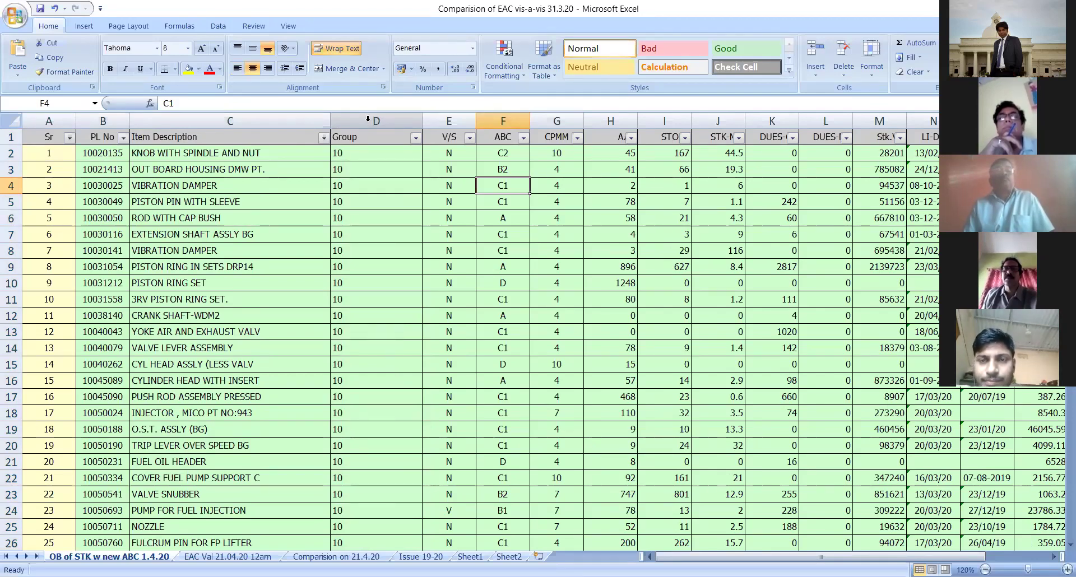
pyautogui.click(368, 119)
pyautogui.rightClick(369, 119)
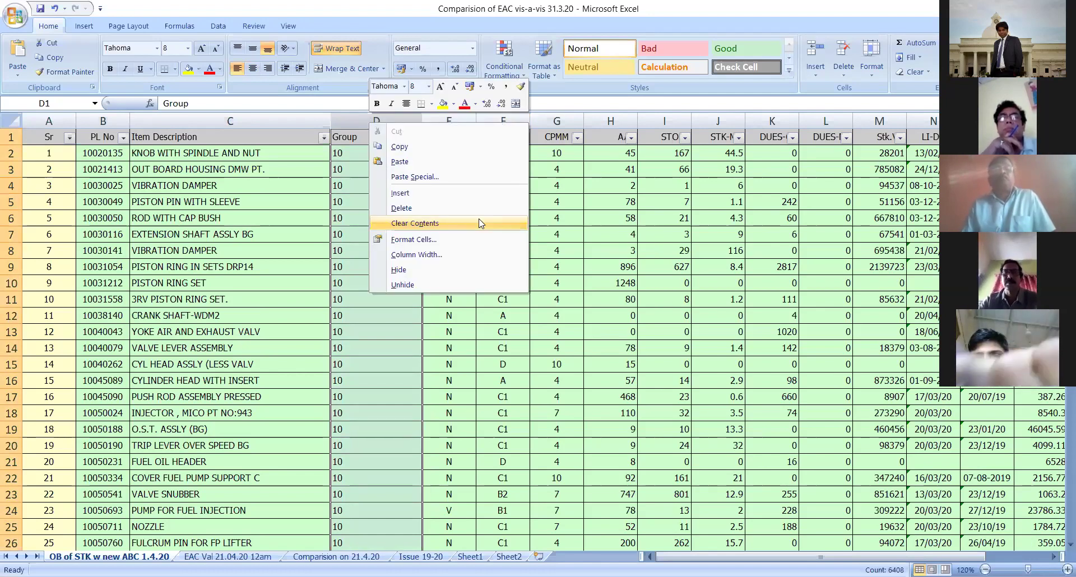
pyautogui.click(371, 116)
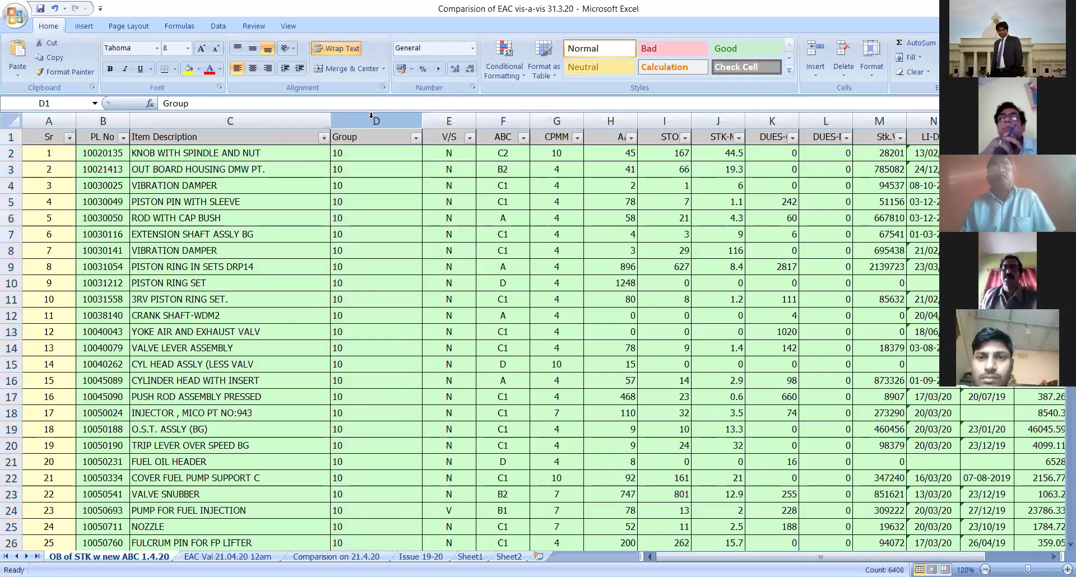
pyautogui.click(371, 116)
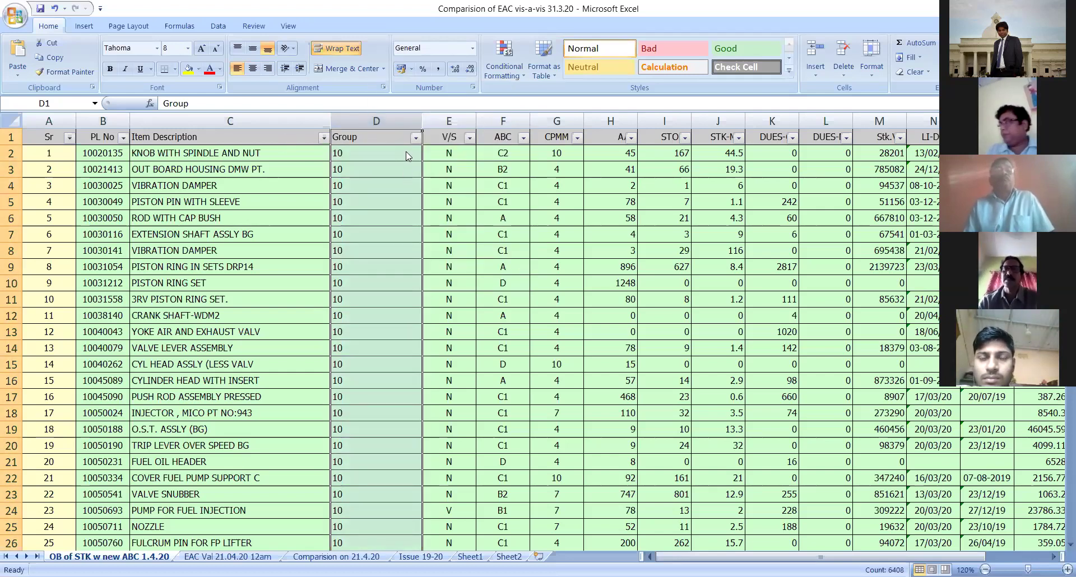
pyautogui.rightClick(373, 119)
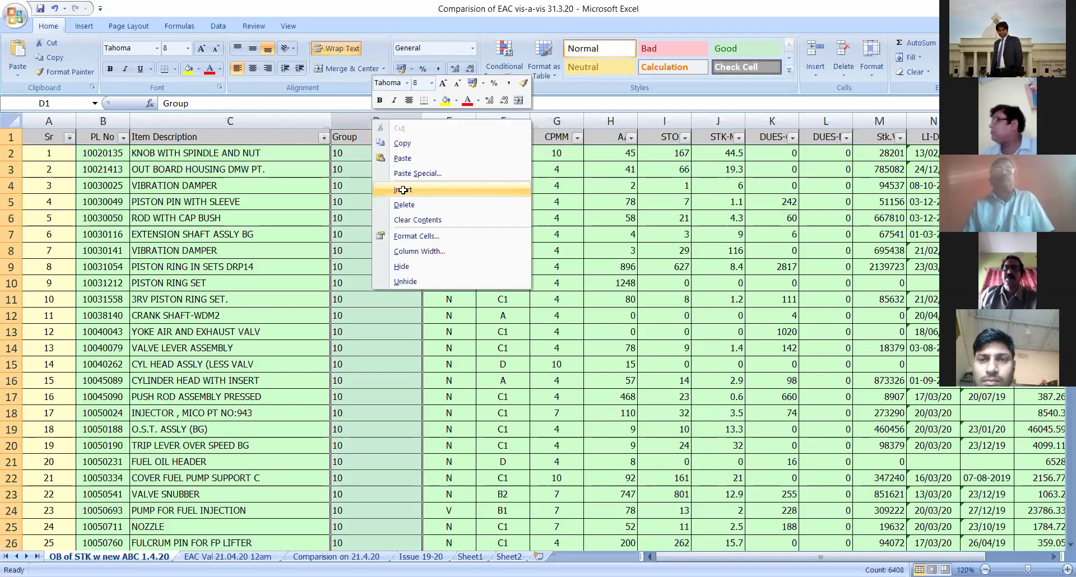
pyautogui.click(403, 190)
pyautogui.click(403, 190)
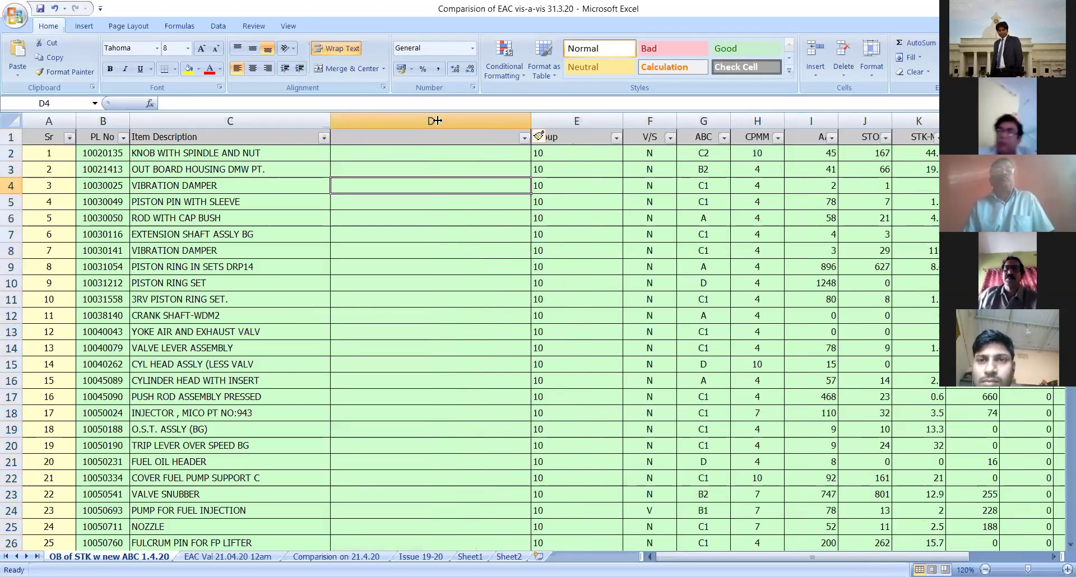
# Step: Narrow new column D and title it 'check digit', correcting the 'check diit' typo
pyautogui.moveTo(436, 120); pyautogui.dragTo(438, 121)
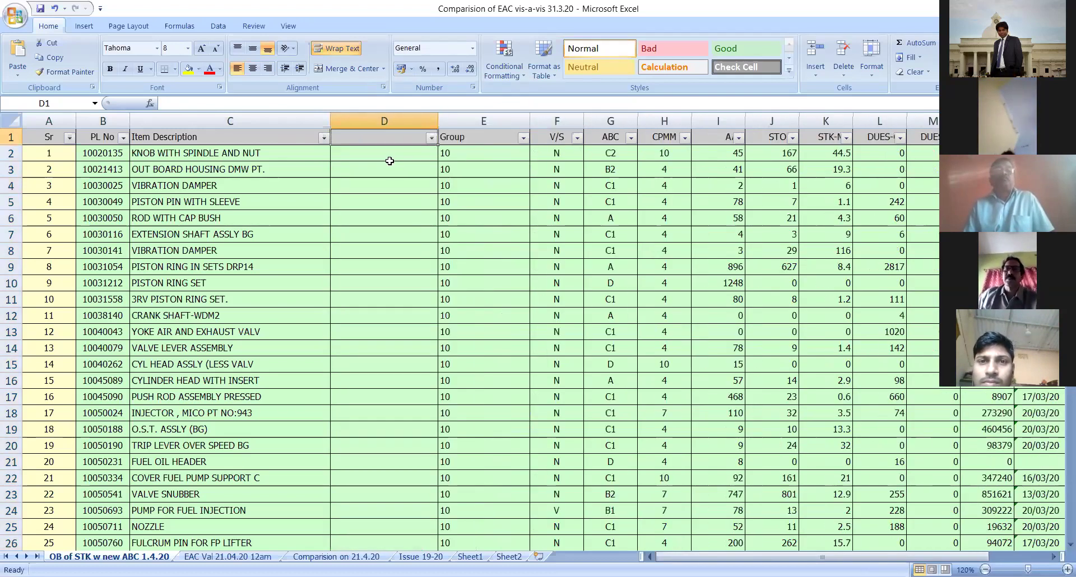
pyautogui.write('ch')
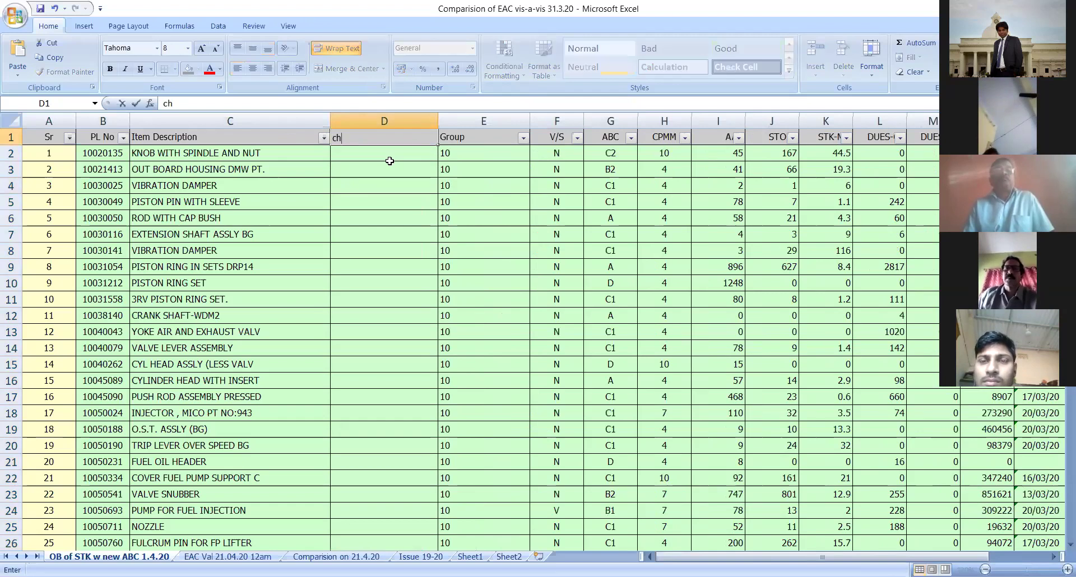
pyautogui.write('ec')
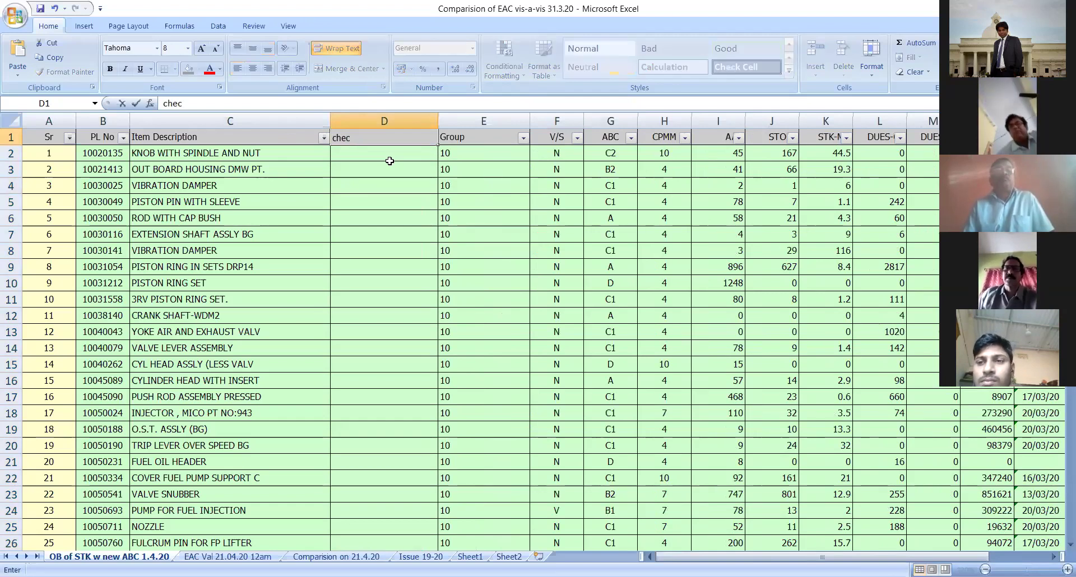
pyautogui.write('k di')
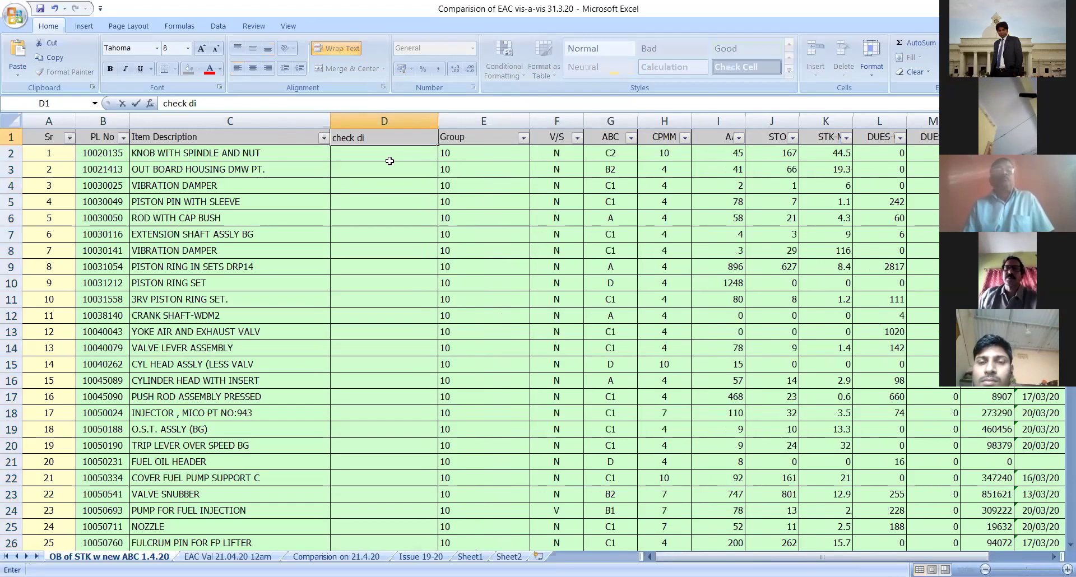
pyautogui.write('it')
pyautogui.press('Return')
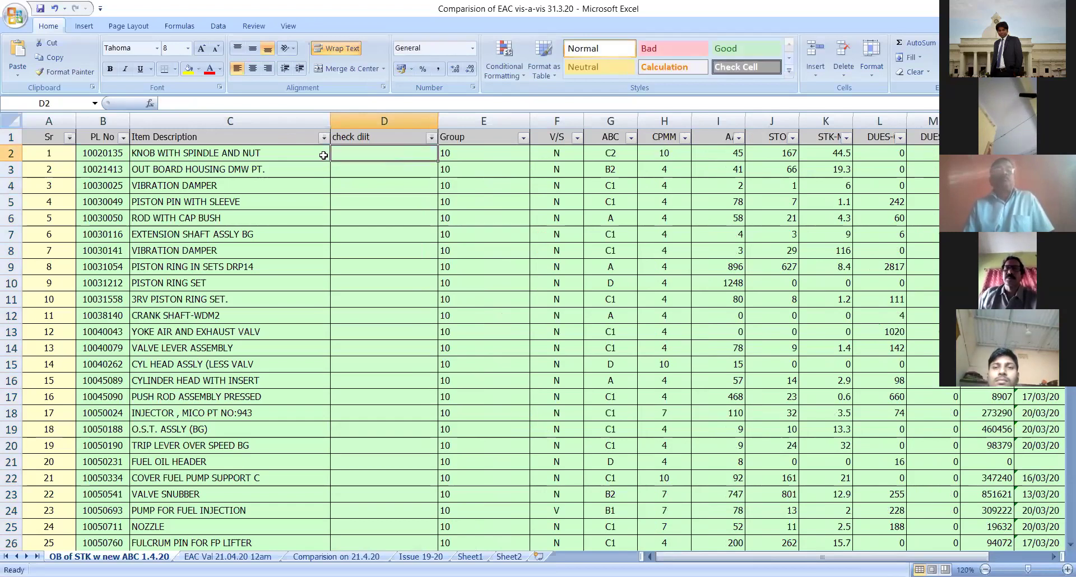
pyautogui.click(379, 137)
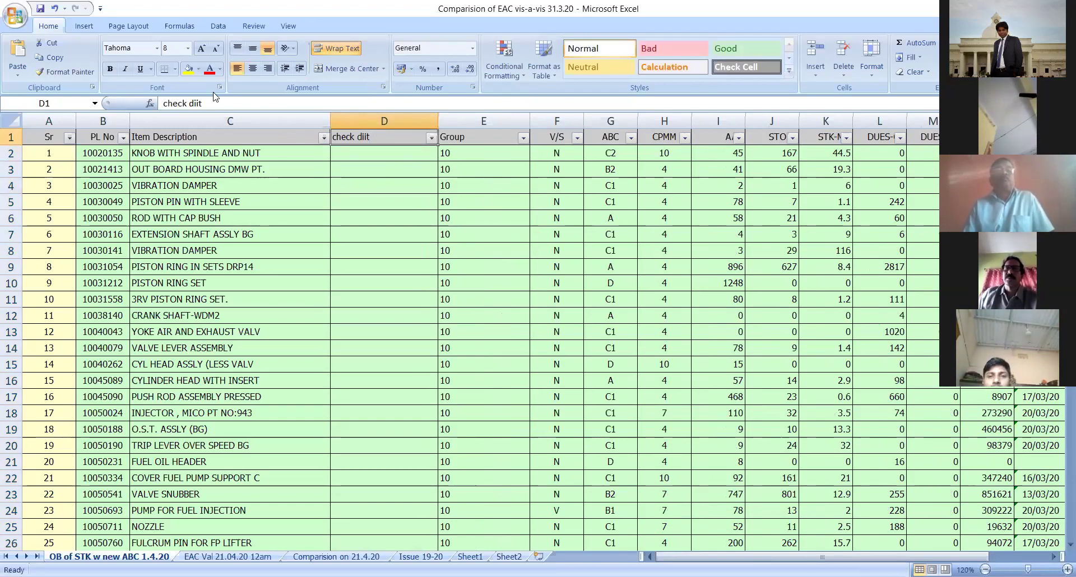
pyautogui.click(248, 104)
pyautogui.hotkey('shift', 'Left')
pyautogui.hotkey('shift', 'Left')
pyautogui.hotkey('shift', 'Left')
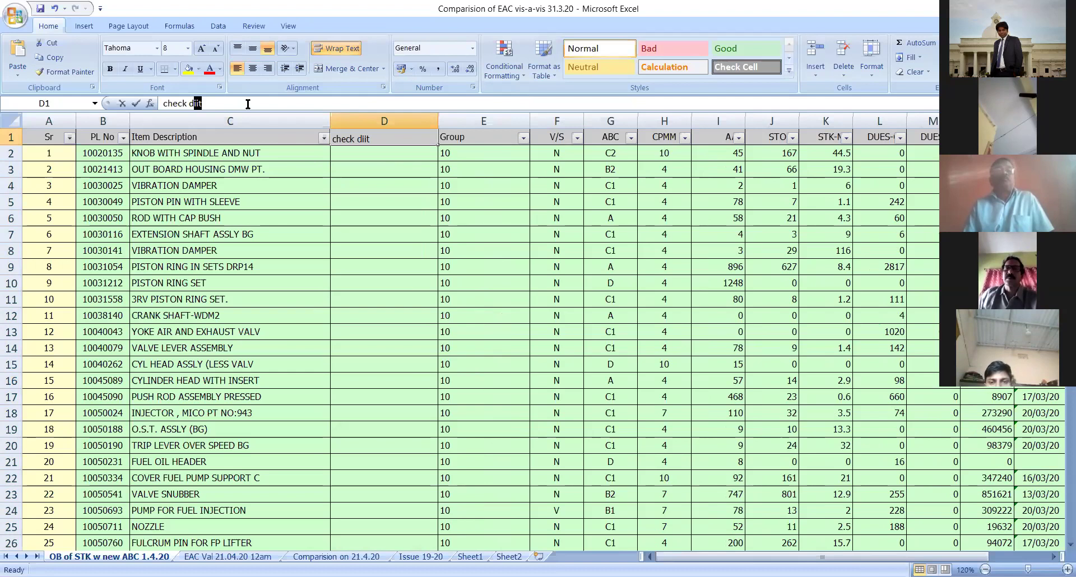
pyautogui.write('igi')
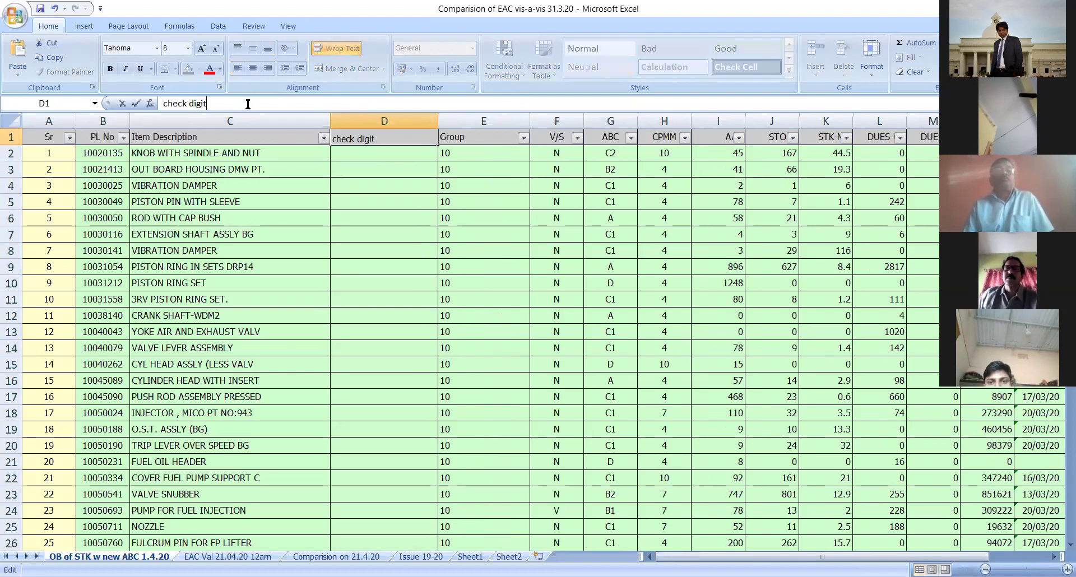
pyautogui.press('Return')
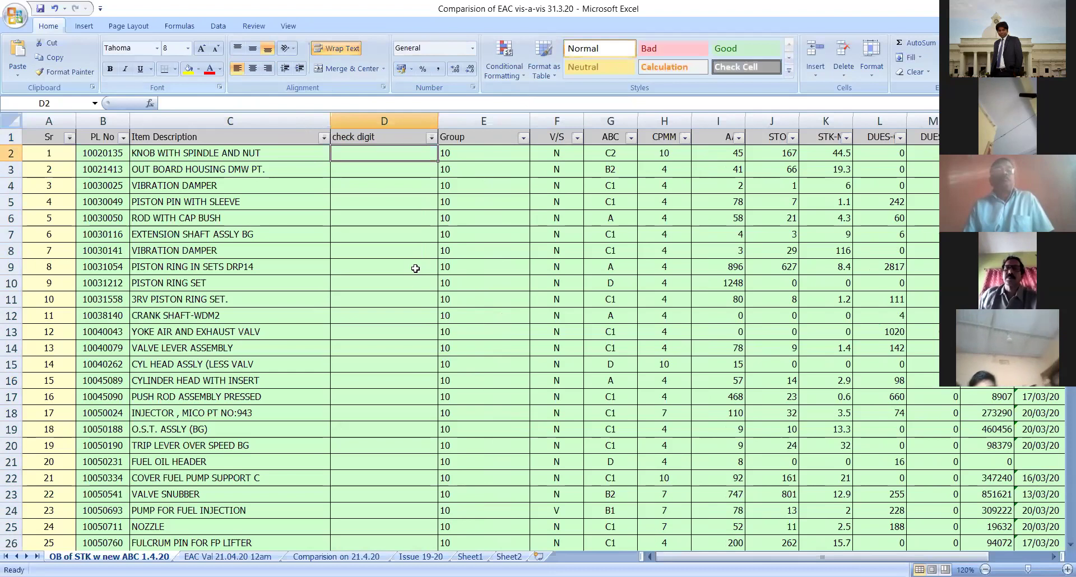
# Step: Enter =RIGHT(B2,1) in D2 so it shows the PL No's last digit, 5
pyautogui.write('=')
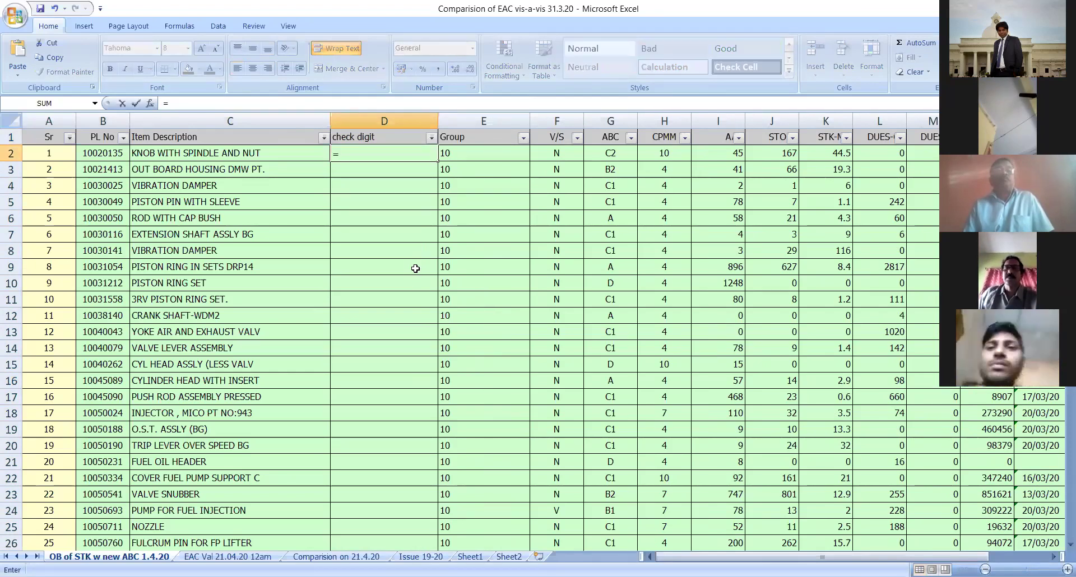
pyautogui.write('right')
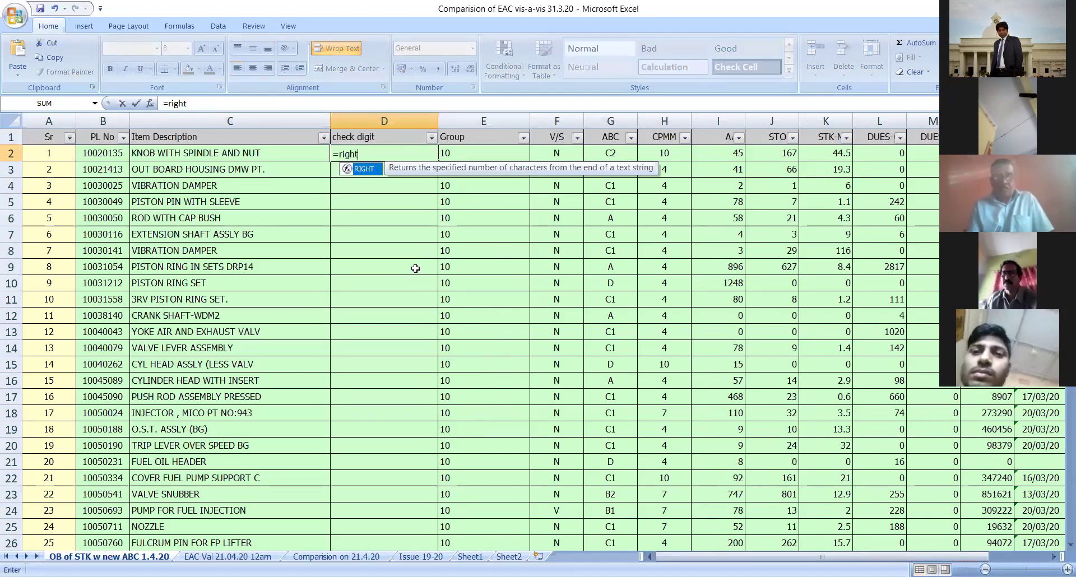
pyautogui.write('(')
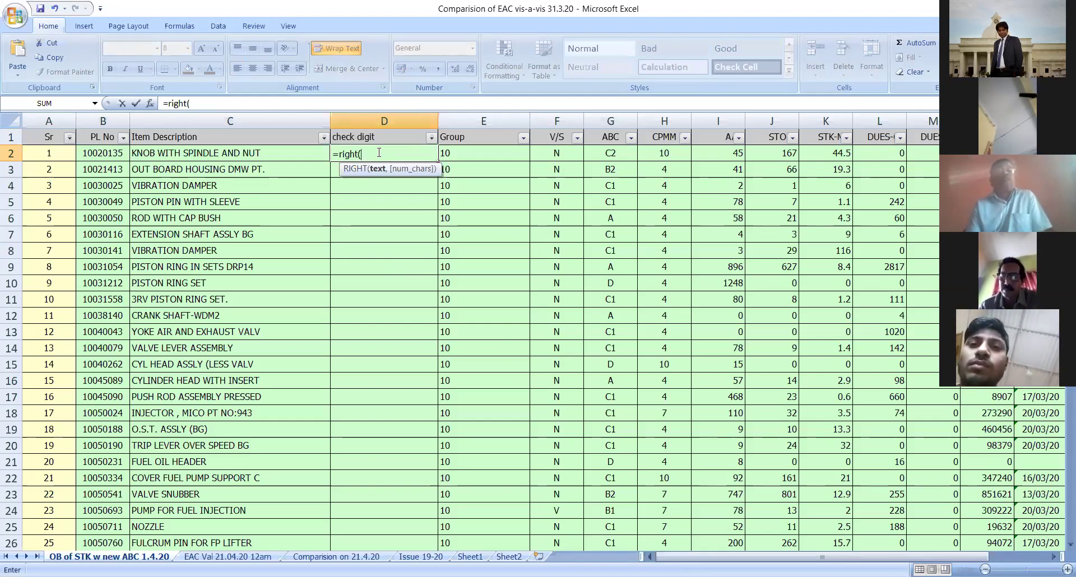
pyautogui.click(105, 154)
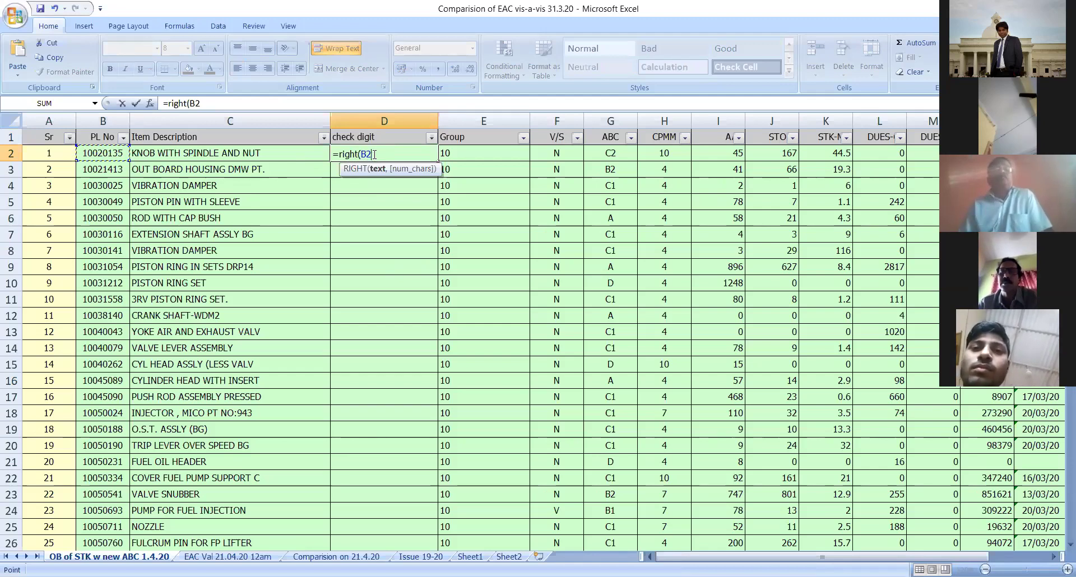
pyautogui.click(375, 154)
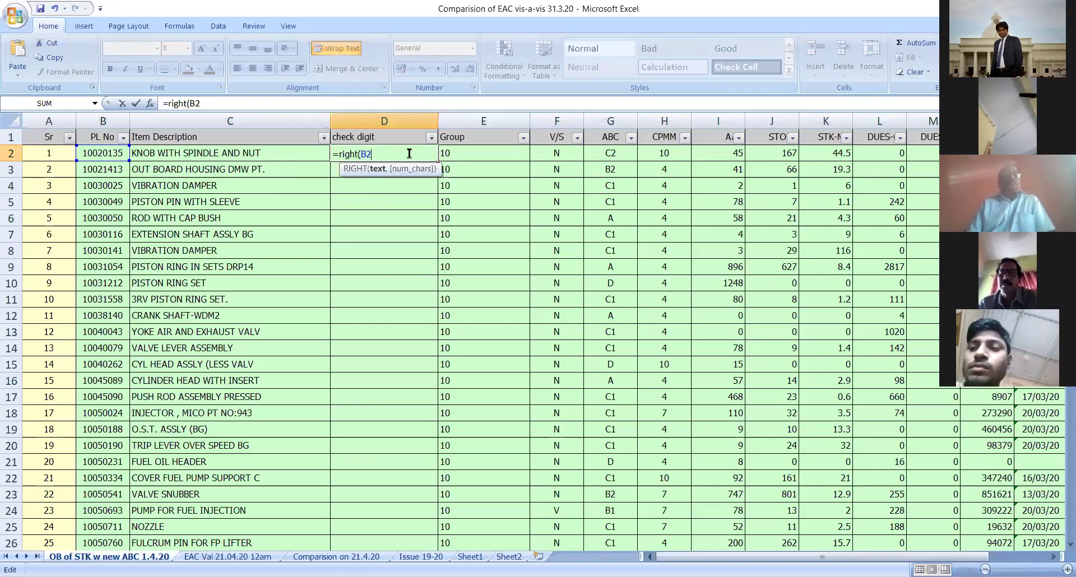
pyautogui.write(',')
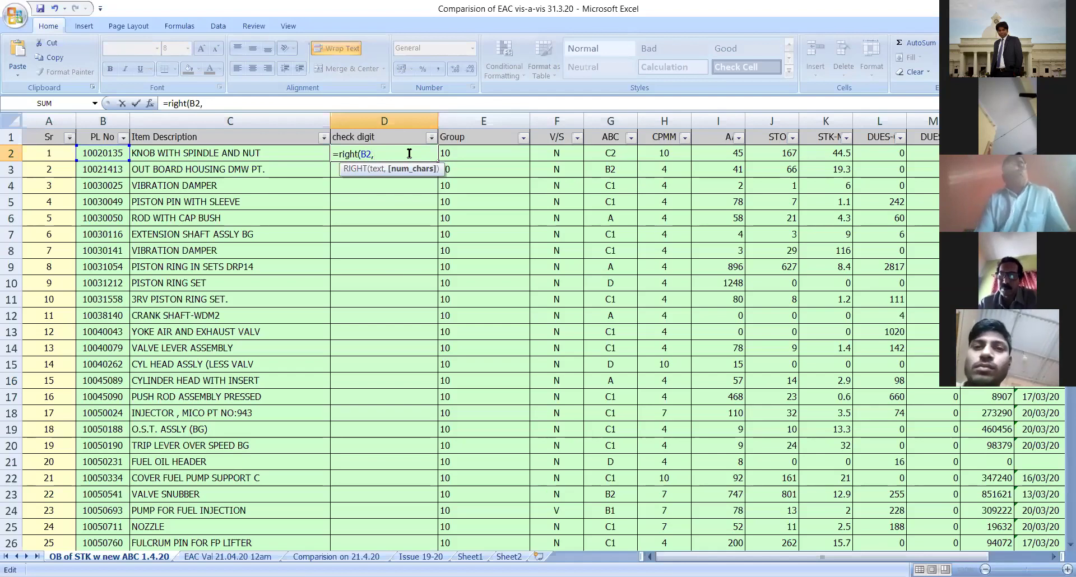
pyautogui.write('1)')
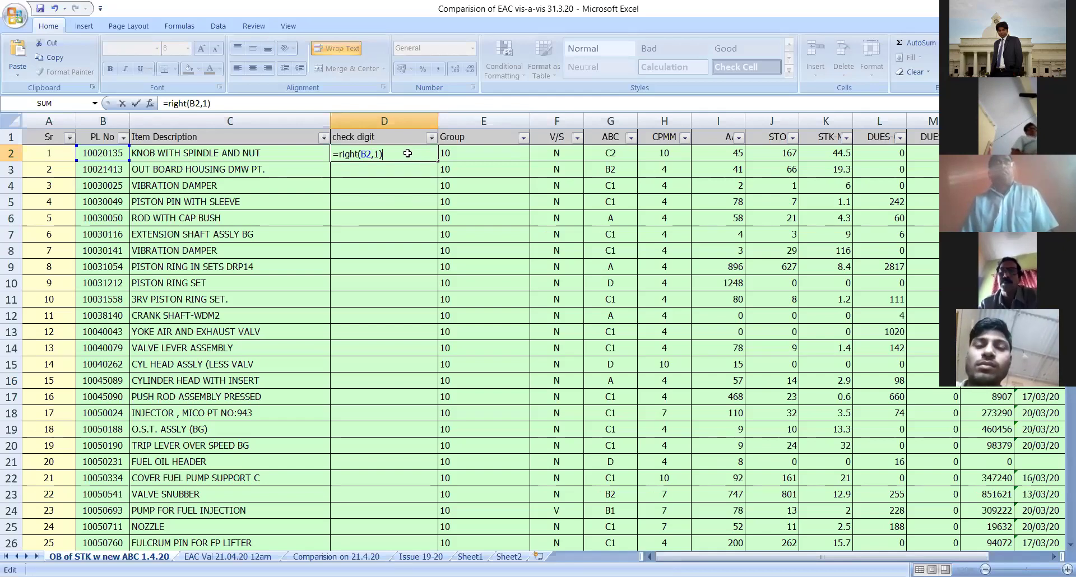
pyautogui.press('Return')
# Step: Copy the =RIGHT(B2,1) formula from D2 down to row 377 and return to the top of column D
pyautogui.click(112, 152)
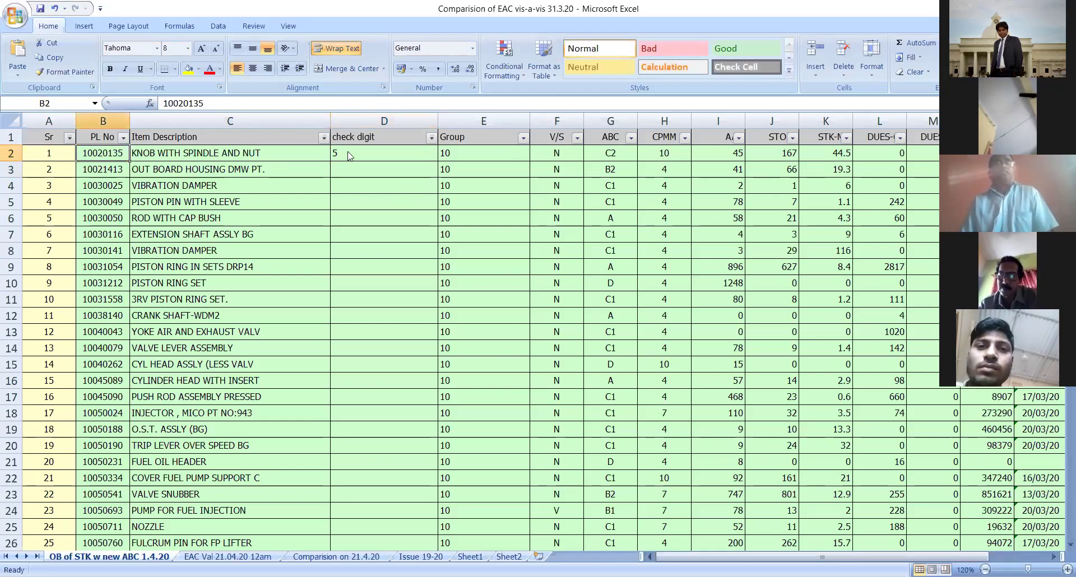
pyautogui.click(348, 150)
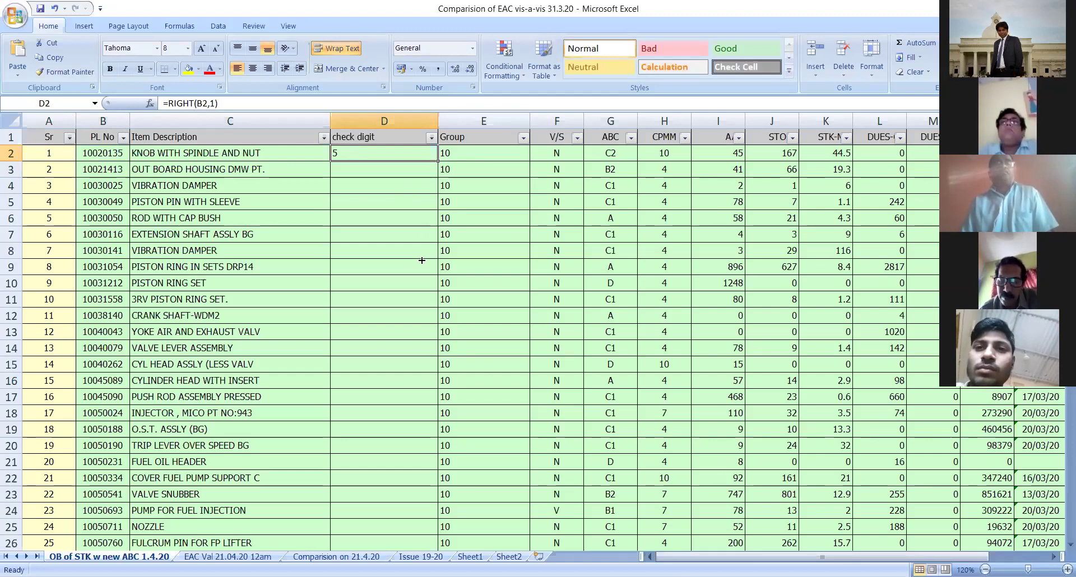
pyautogui.moveTo(416, 440); pyautogui.dragTo(417, 461)
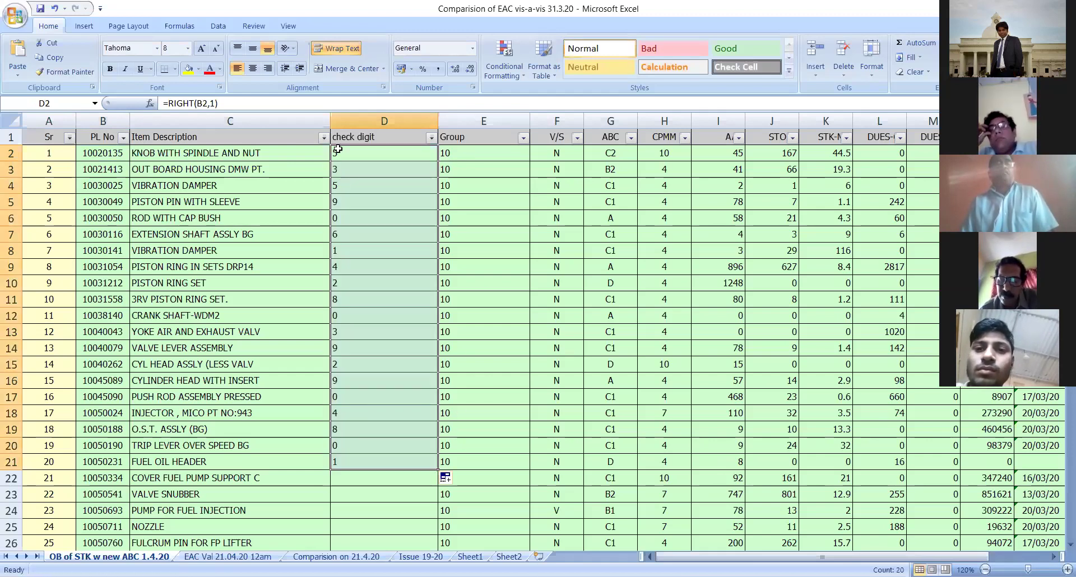
pyautogui.click(432, 161)
pyautogui.moveTo(438, 161); pyautogui.dragTo(432, 367)
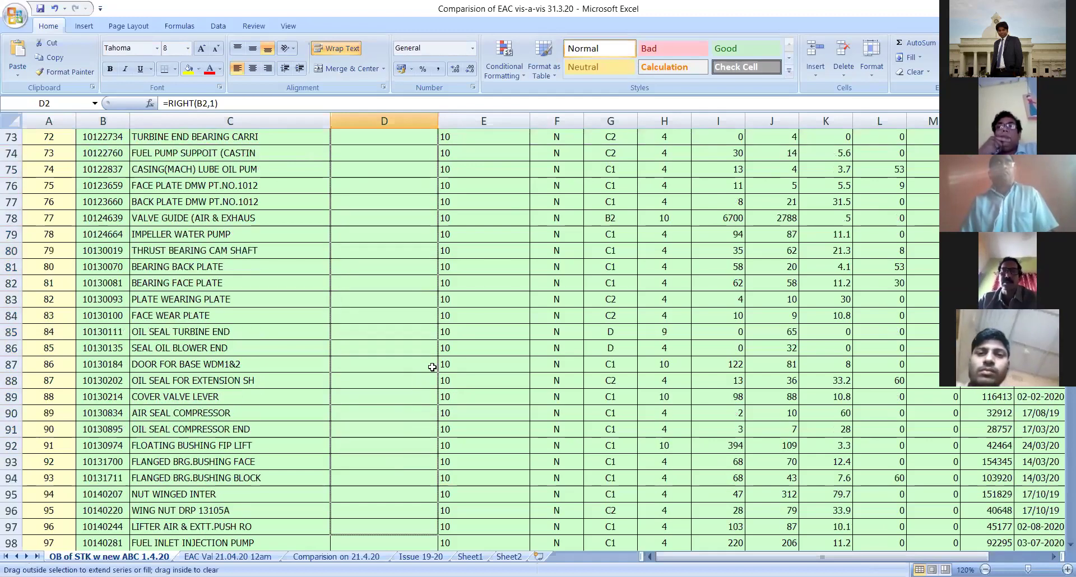
pyautogui.moveTo(432, 367); pyautogui.dragTo(432, 536)
pyautogui.click(384, 380)
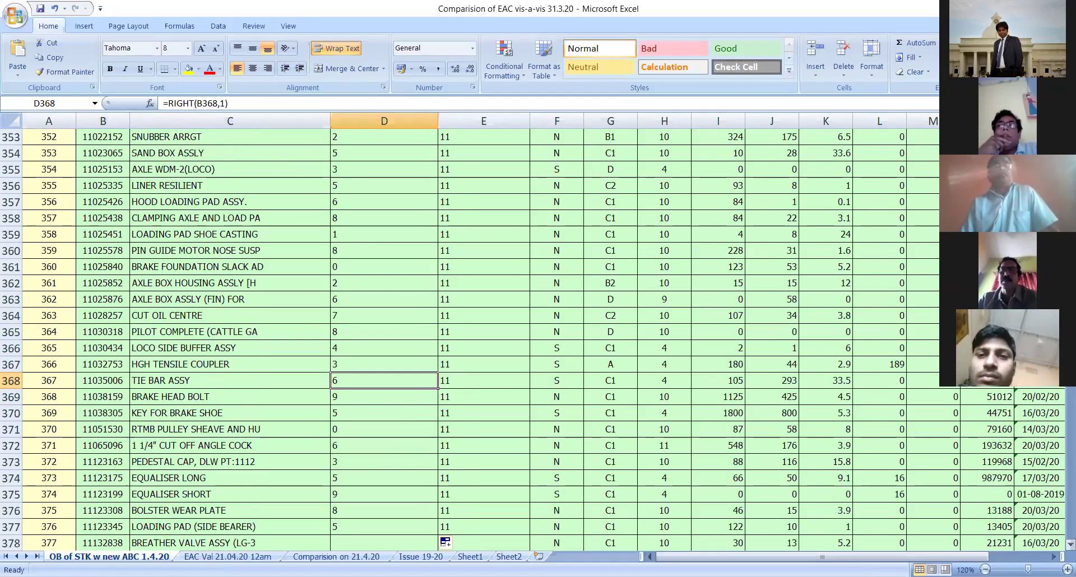
pyautogui.hotkey('ctrl', 'Up')
pyautogui.press('Up')
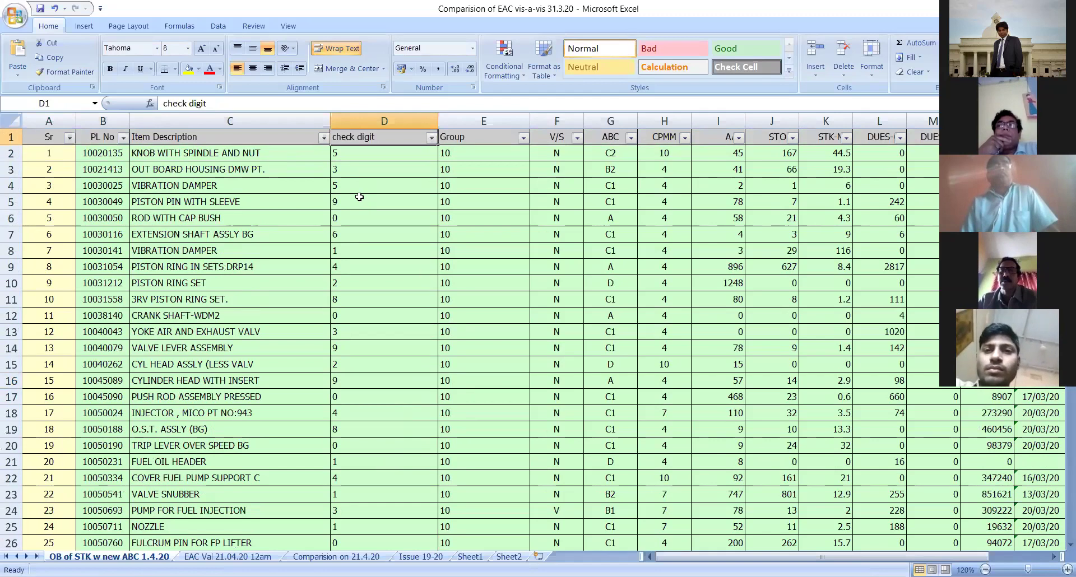
# Step: Retitle D1 as Group and enter =LEFT(B2,2) in D2, giving 10
pyautogui.write('Gr')
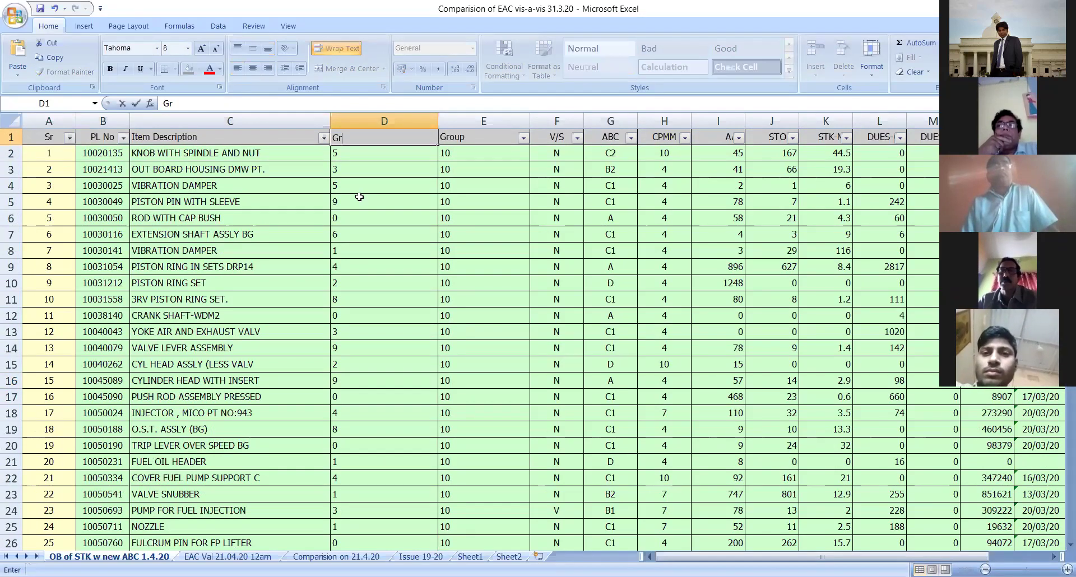
pyautogui.write('o')
pyautogui.write('ou')
pyautogui.write('p')
pyautogui.press('Return')
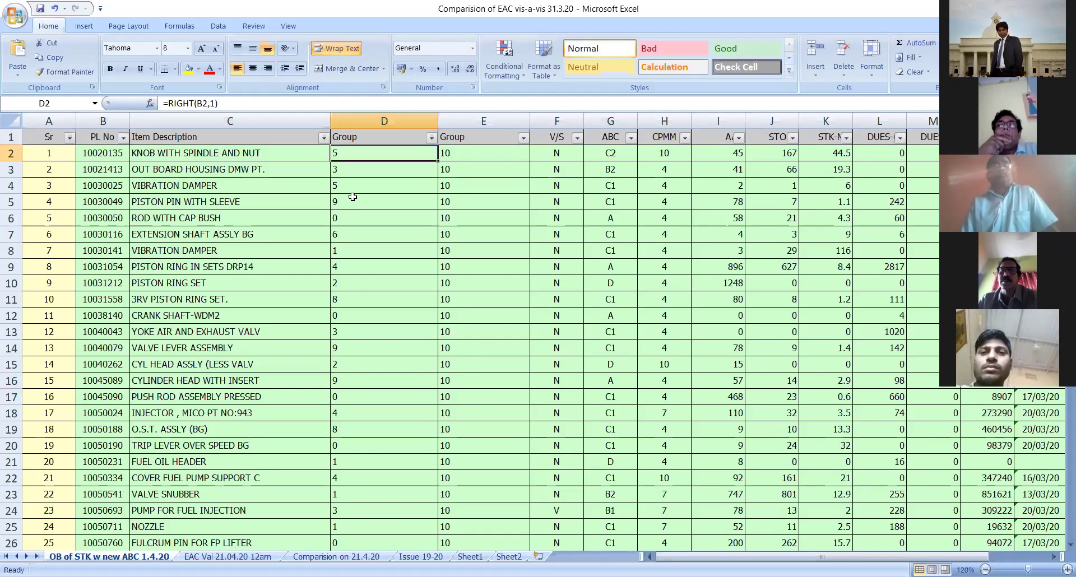
pyautogui.write('=left')
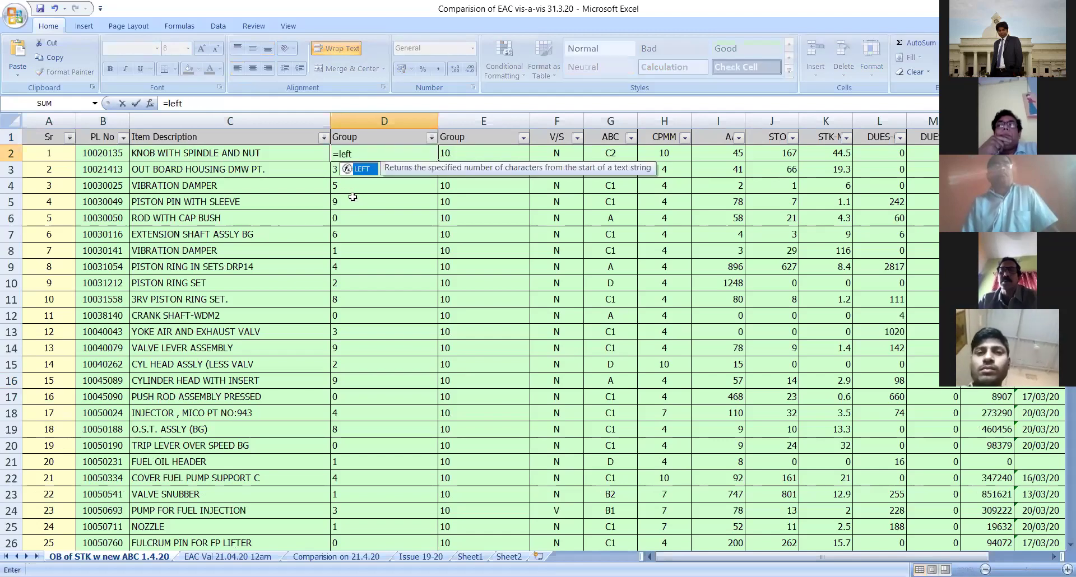
pyautogui.write('(')
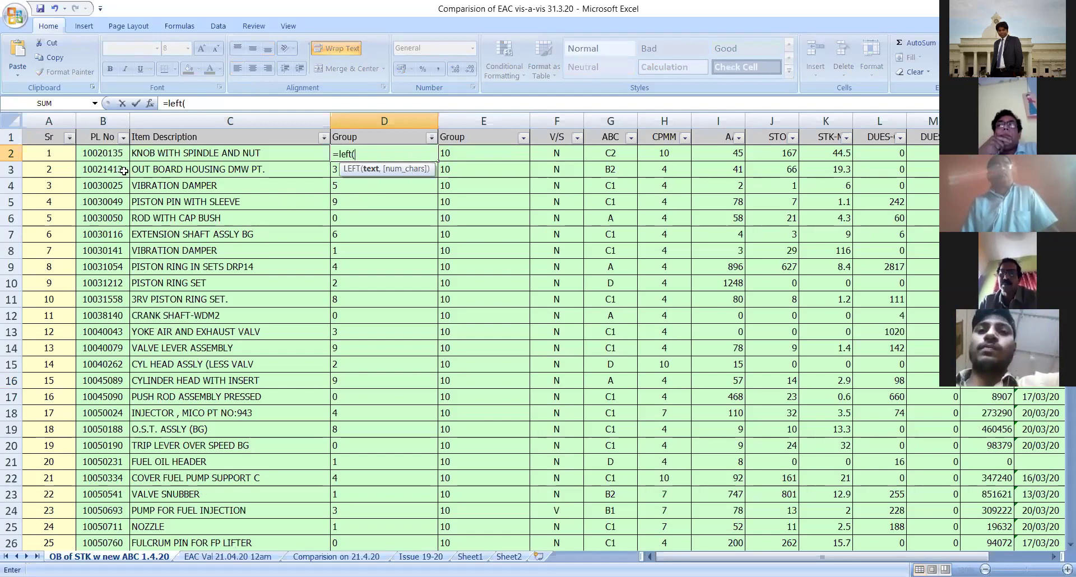
pyautogui.press('Left')
pyautogui.press('Left')
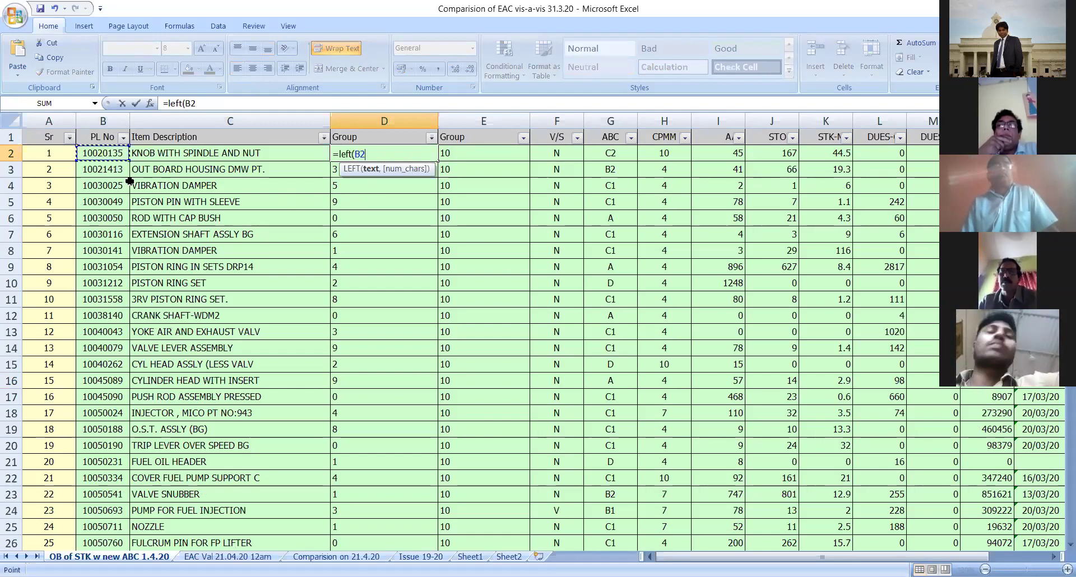
pyautogui.write(',2')
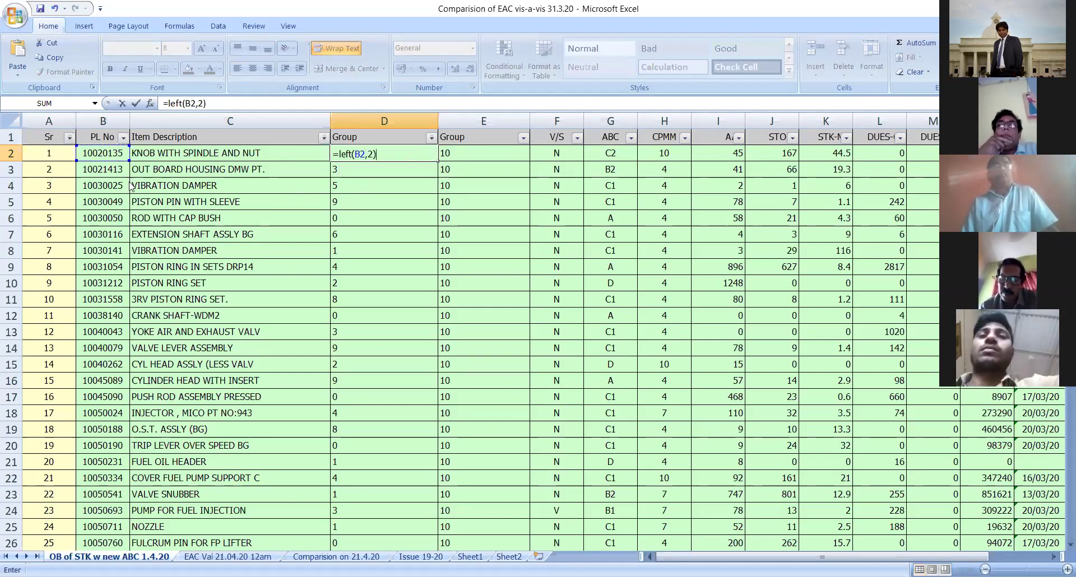
pyautogui.press('Return')
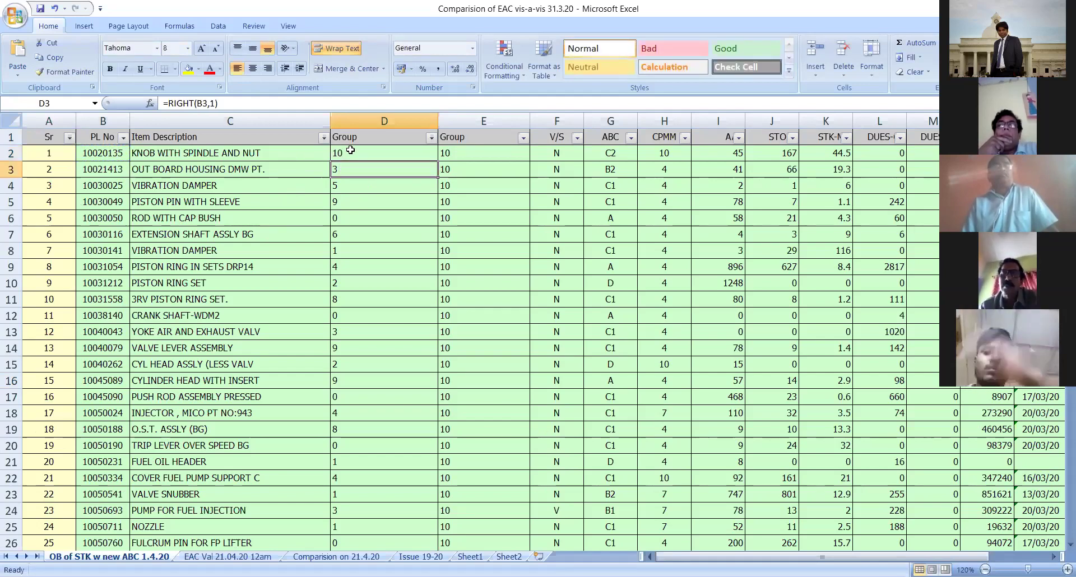
# Step: Fill =LEFT(B2,2) from D2 down to D18 so every row shows 10
pyautogui.click(392, 157)
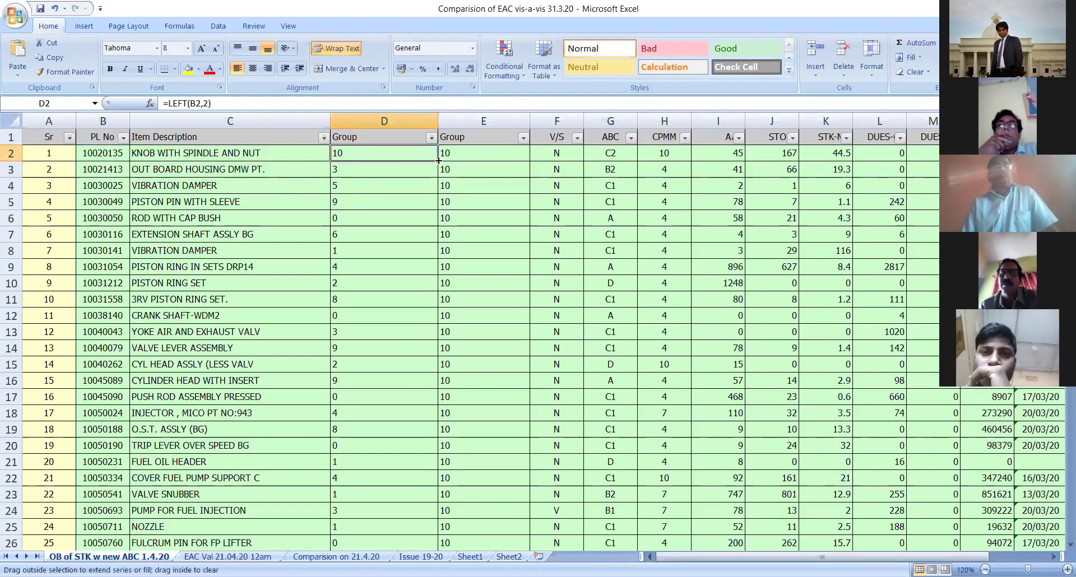
pyautogui.moveTo(438, 290); pyautogui.dragTo(437, 414)
pyautogui.moveTo(351, 153); pyautogui.dragTo(351, 413)
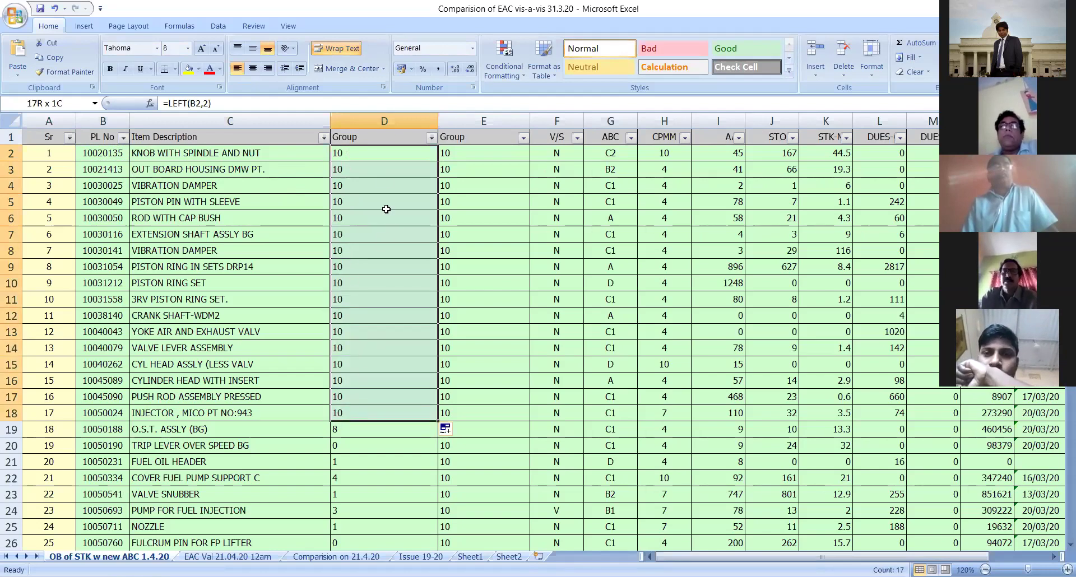
pyautogui.moveTo(383, 147); pyautogui.dragTo(382, 148)
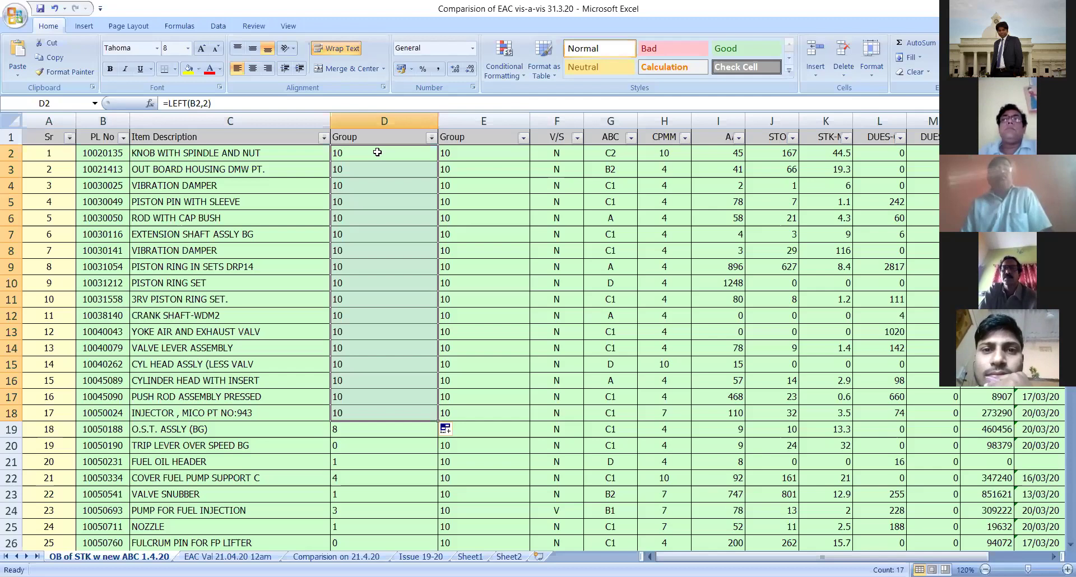
pyautogui.click(107, 159)
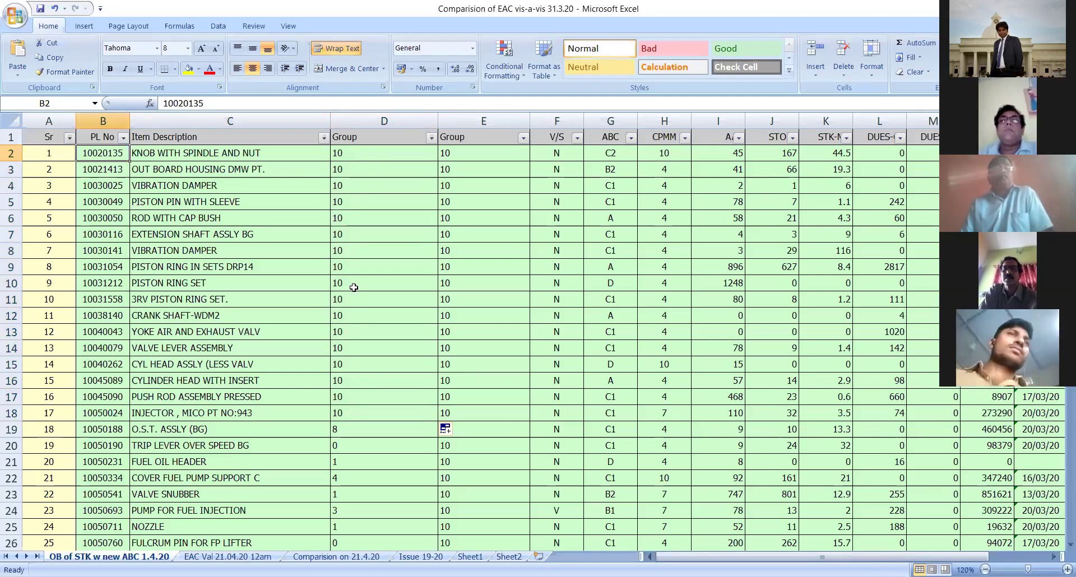
# Step: Replace D2's formula with =MID(B2,4,2) so it shows 20
pyautogui.press('Right')
pyautogui.press('Right')
pyautogui.write('=m')
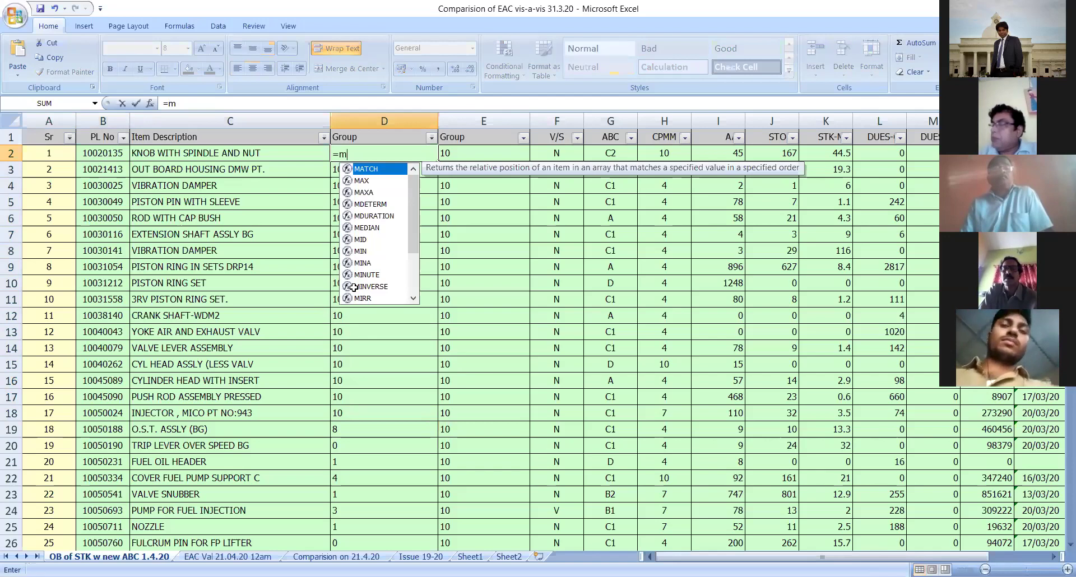
pyautogui.write('id(')
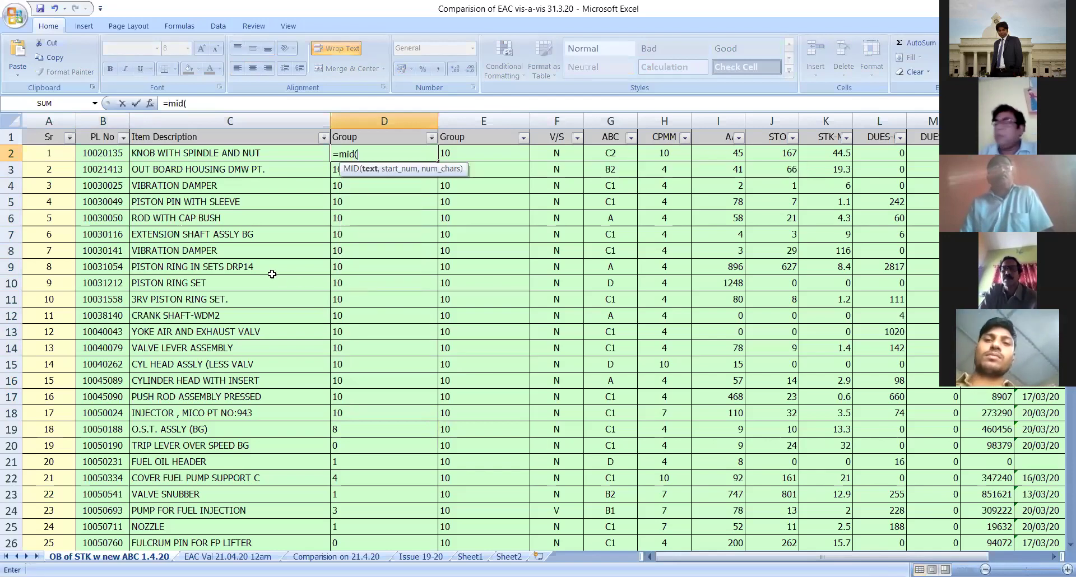
pyautogui.click(98, 153)
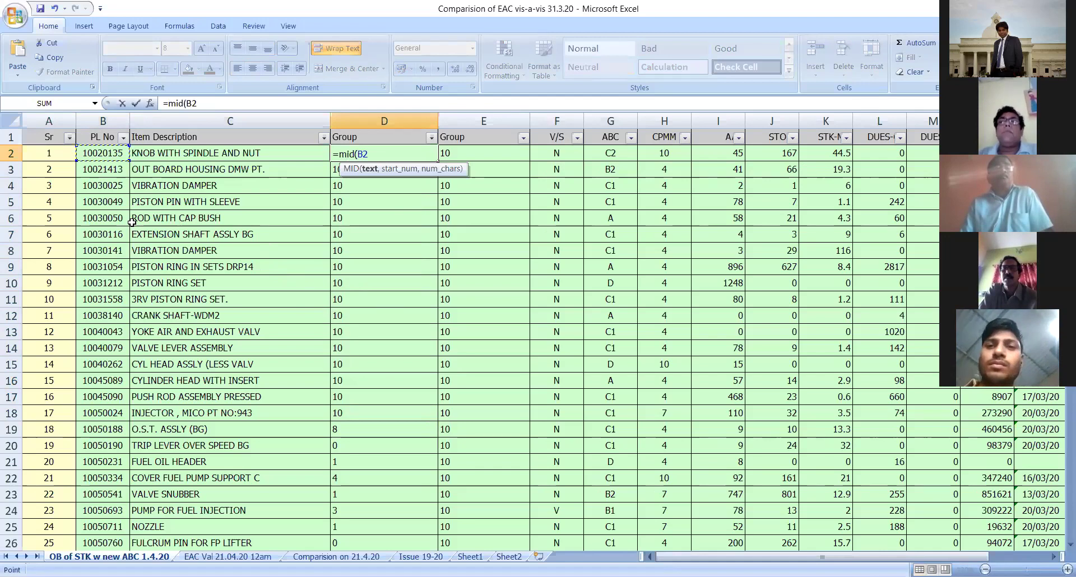
pyautogui.write(',')
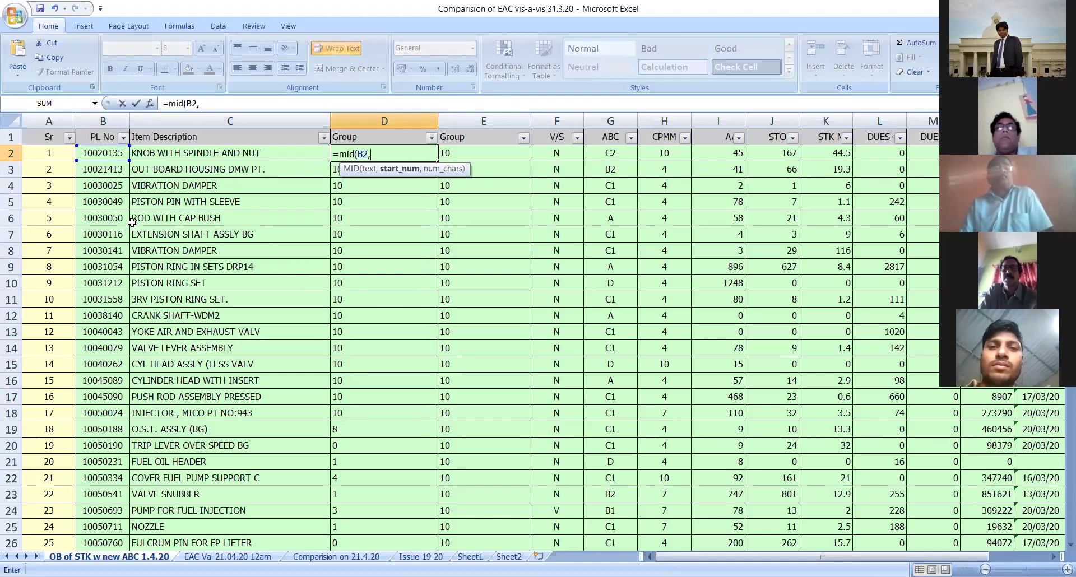
pyautogui.write('4')
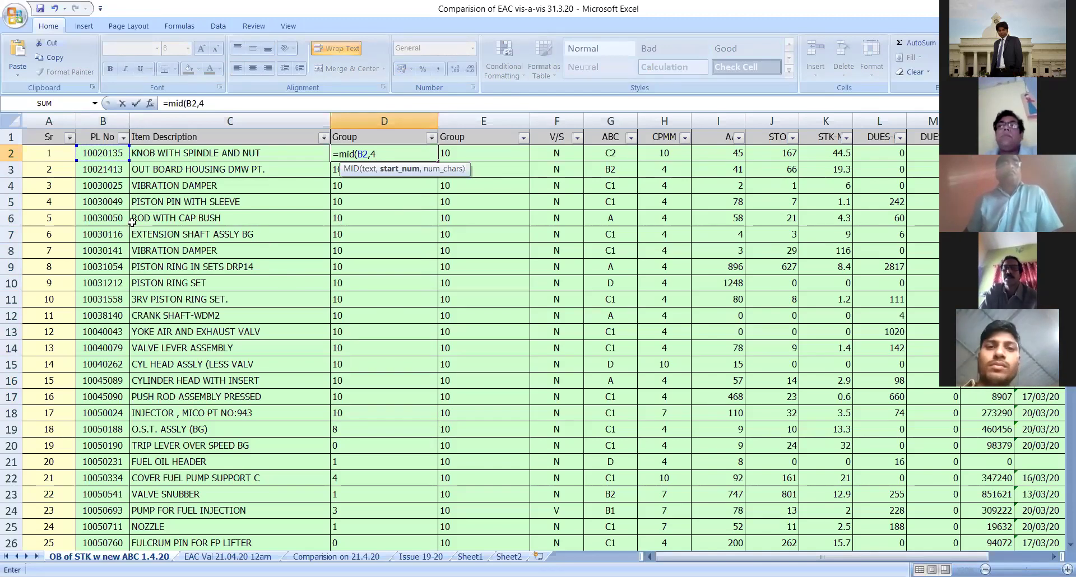
pyautogui.write(',2')
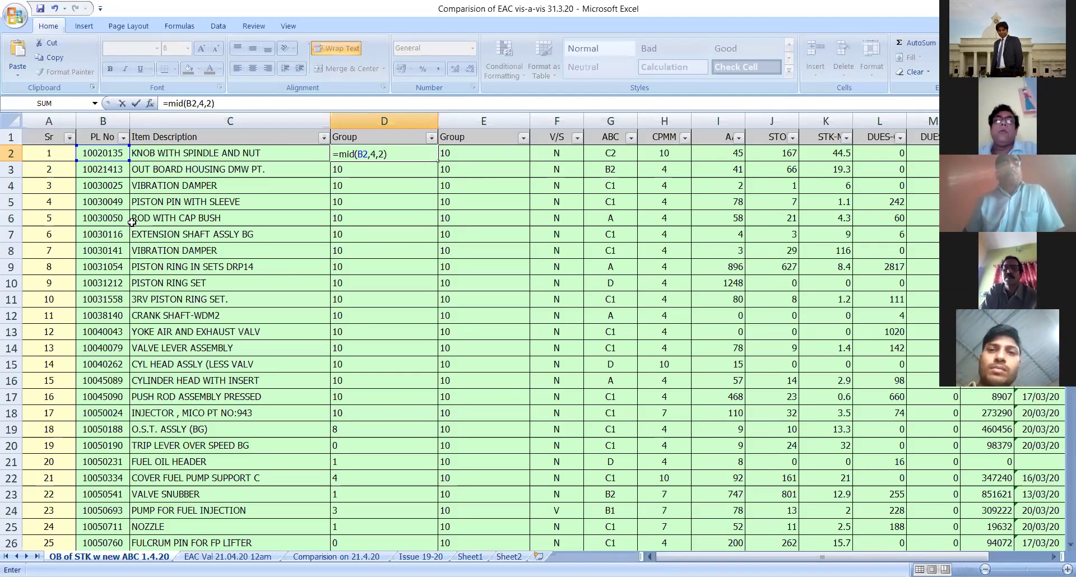
pyautogui.press('Return')
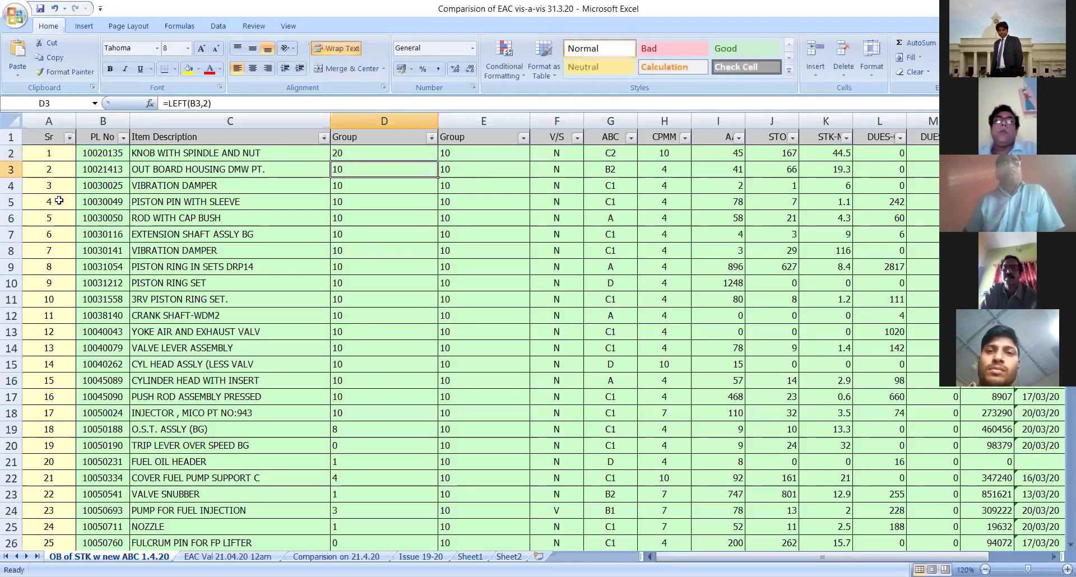
# Step: Copy =MID(B2,4,2) down column D to row 22, giving codes 20, 21, 30 through 50
pyautogui.press('Up')
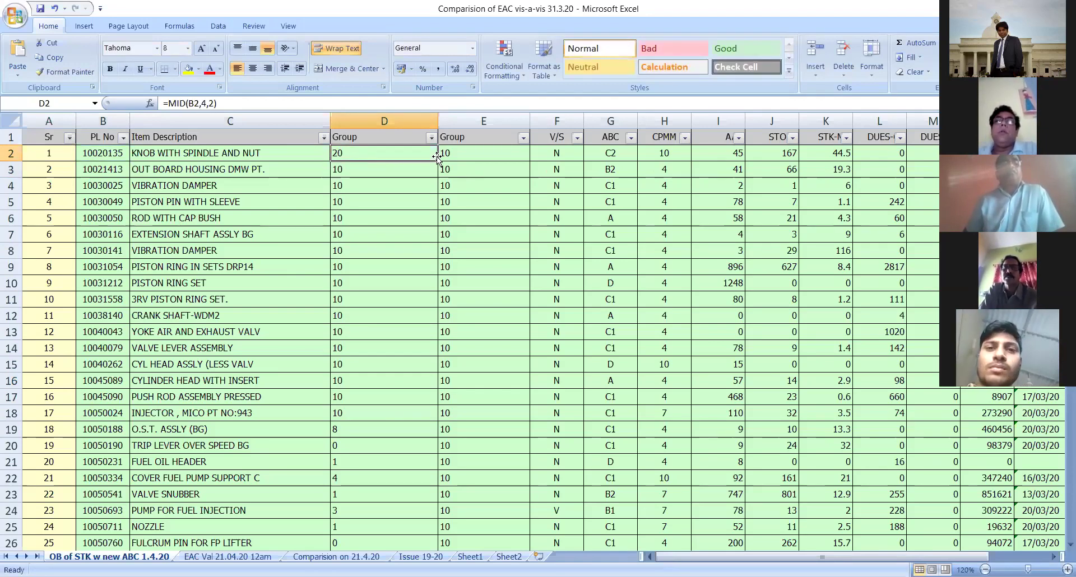
pyautogui.moveTo(438, 161); pyautogui.dragTo(413, 417)
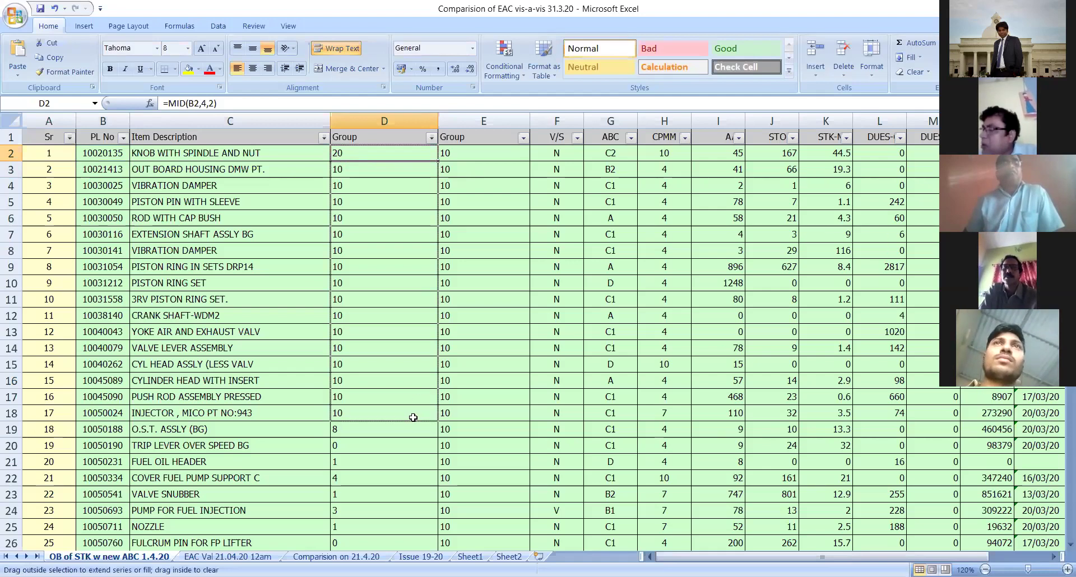
pyautogui.moveTo(368, 209); pyautogui.dragTo(384, 413)
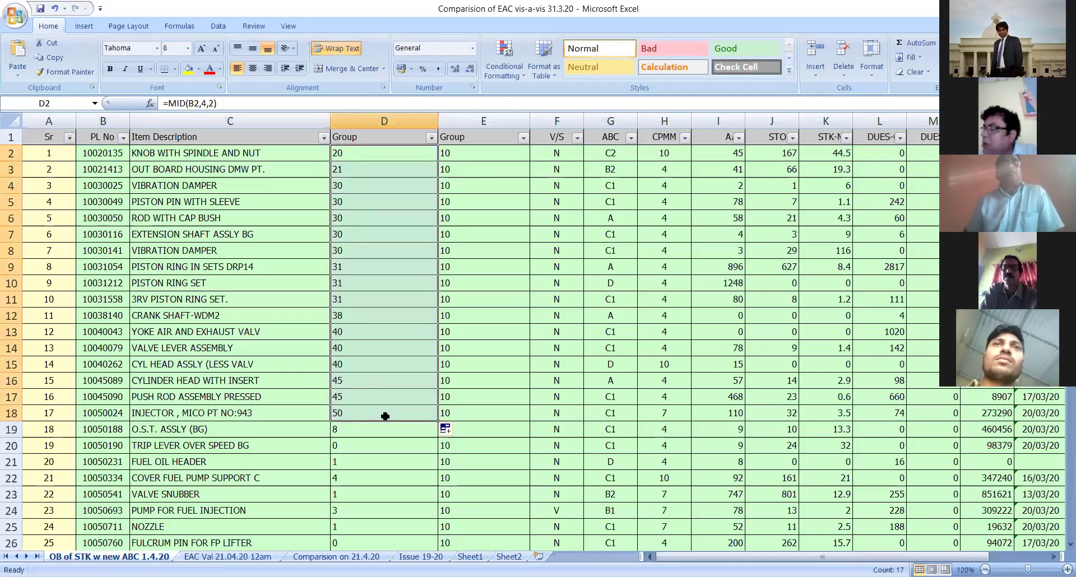
pyautogui.click(386, 413)
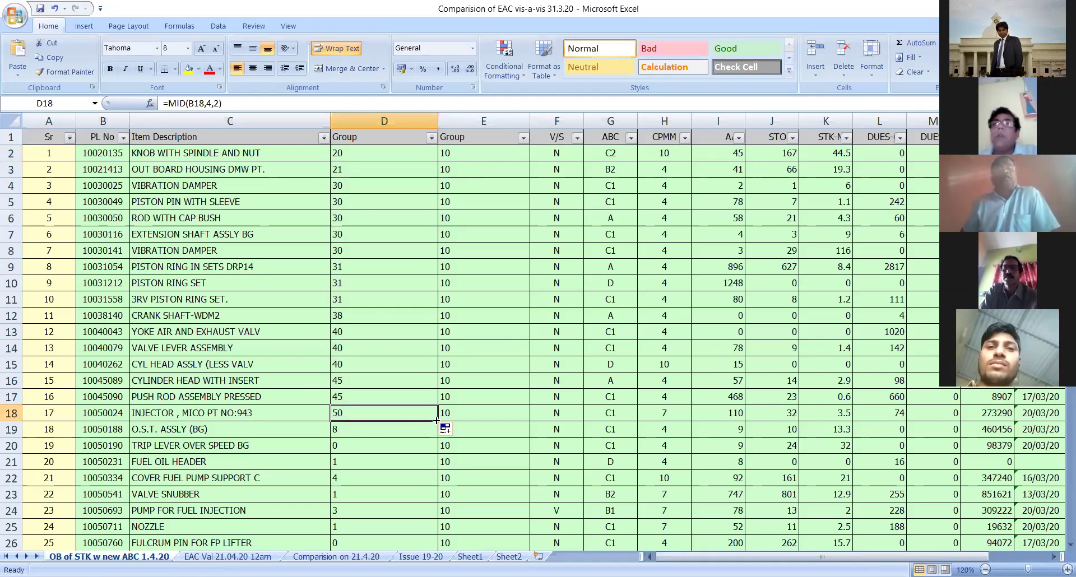
pyautogui.moveTo(437, 420)
pyautogui.mouseDown()
pyautogui.moveTo(391, 191)
pyautogui.moveTo(383, 202)
pyautogui.mouseUp()
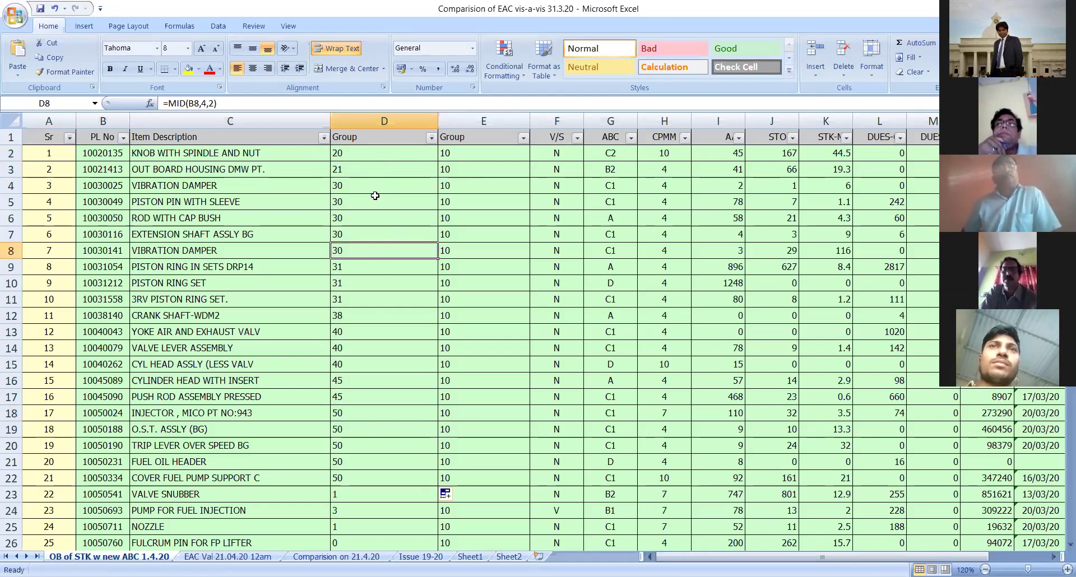
pyautogui.moveTo(384, 153); pyautogui.dragTo(381, 446)
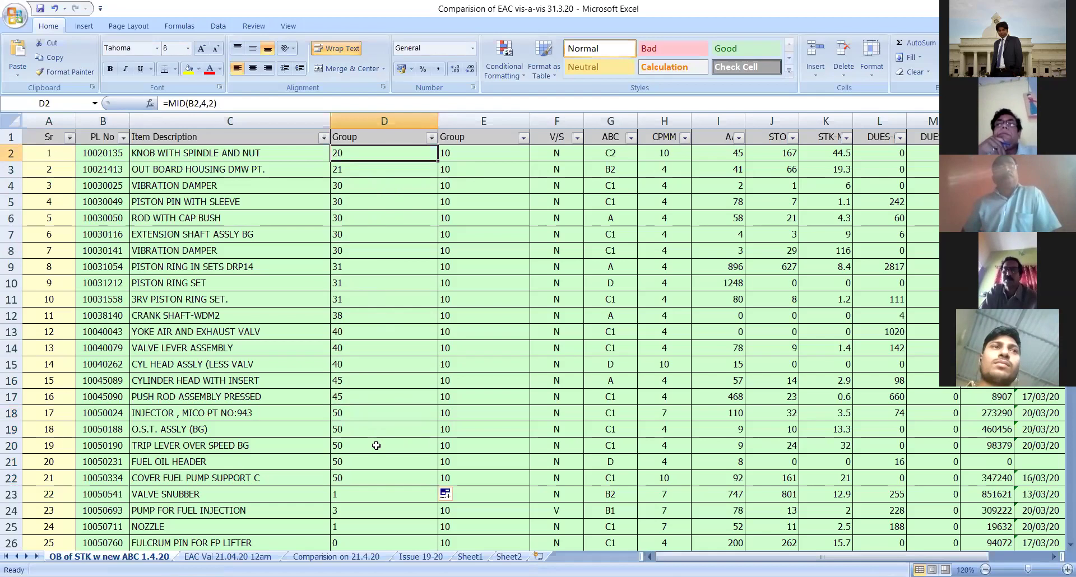
pyautogui.click(381, 262)
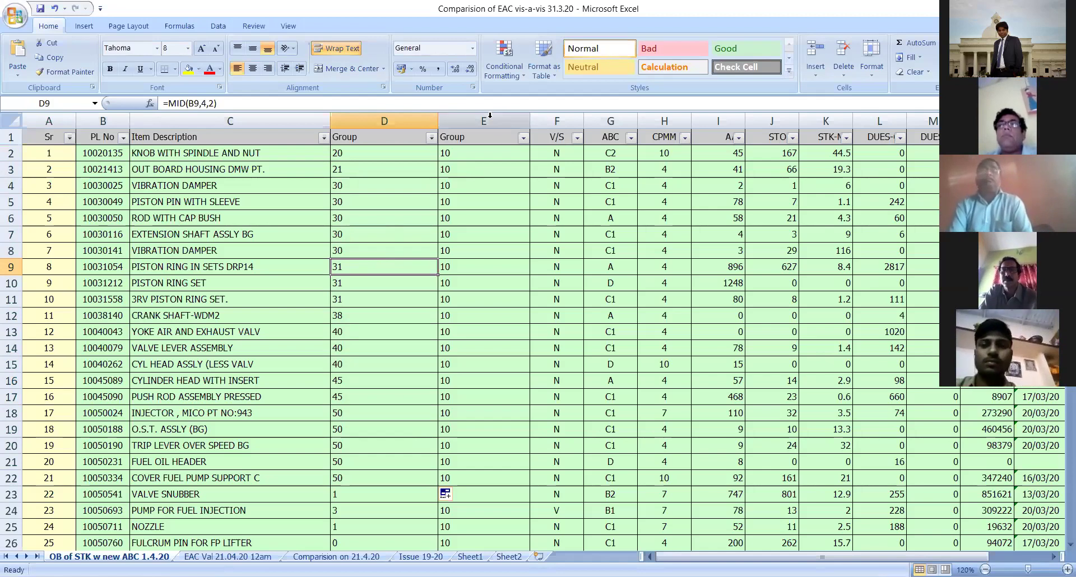
pyautogui.click(467, 171)
pyautogui.click(474, 317)
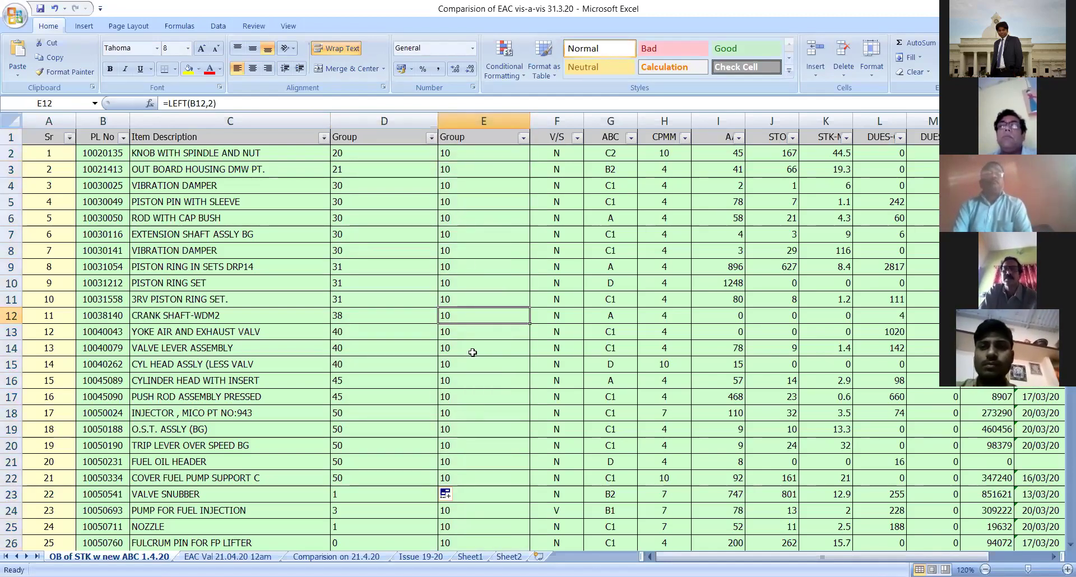
pyautogui.click(471, 165)
pyautogui.press('Up')
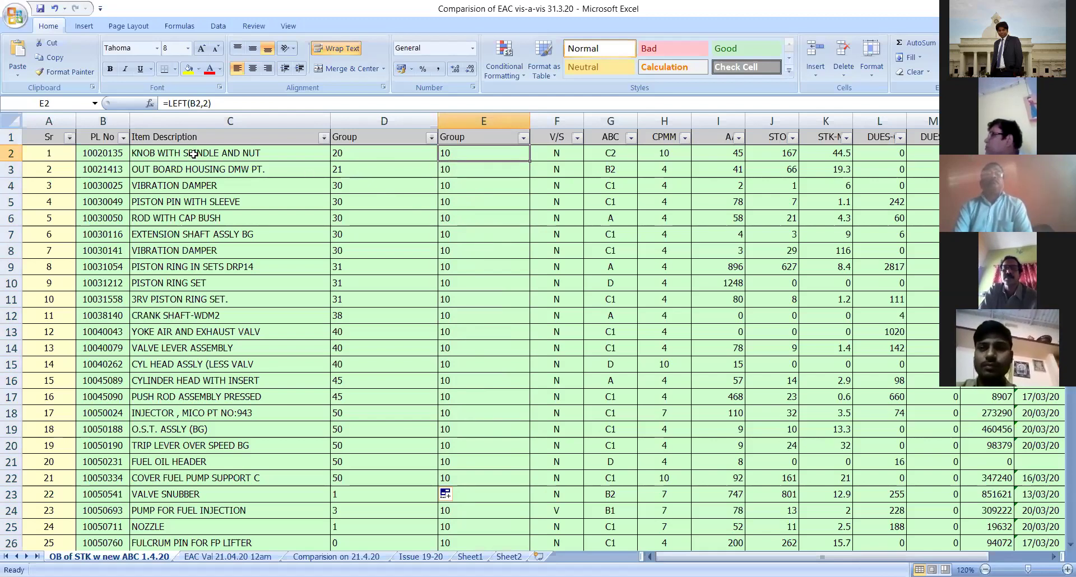
pyautogui.press('Left')
pyautogui.press('Left')
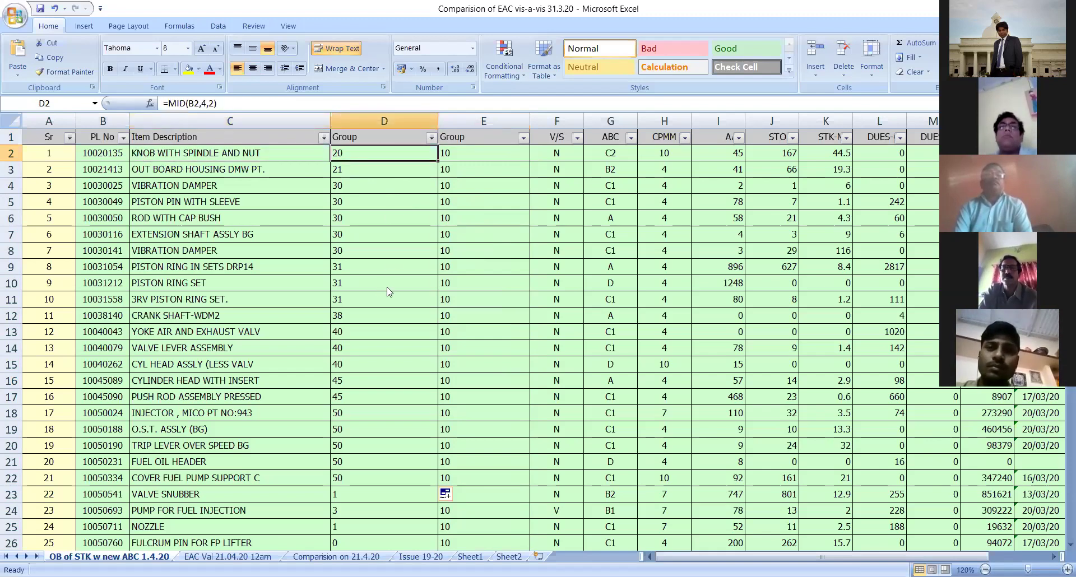
# Step: Enter =MID(C2,5,5) in D2 to pull WITH from the description, comparing it with D6
pyautogui.write('=m')
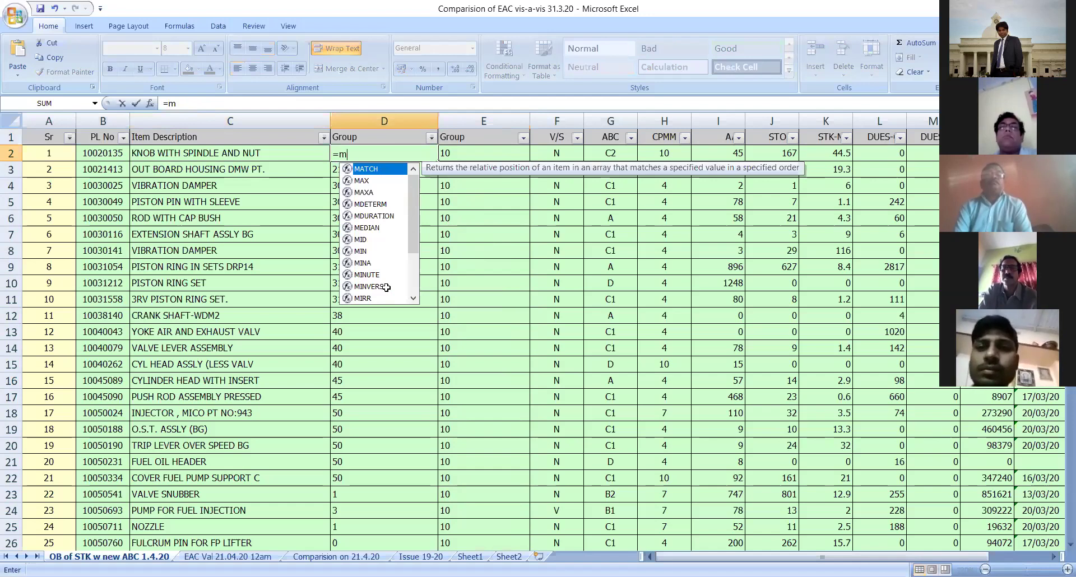
pyautogui.write('id(')
pyautogui.click(239, 153)
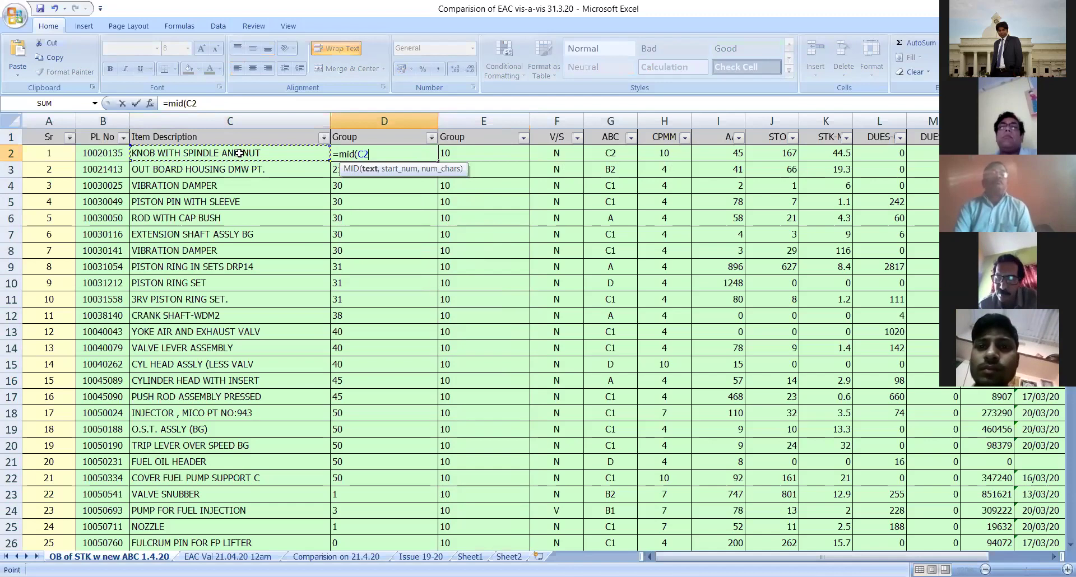
pyautogui.write(',5,')
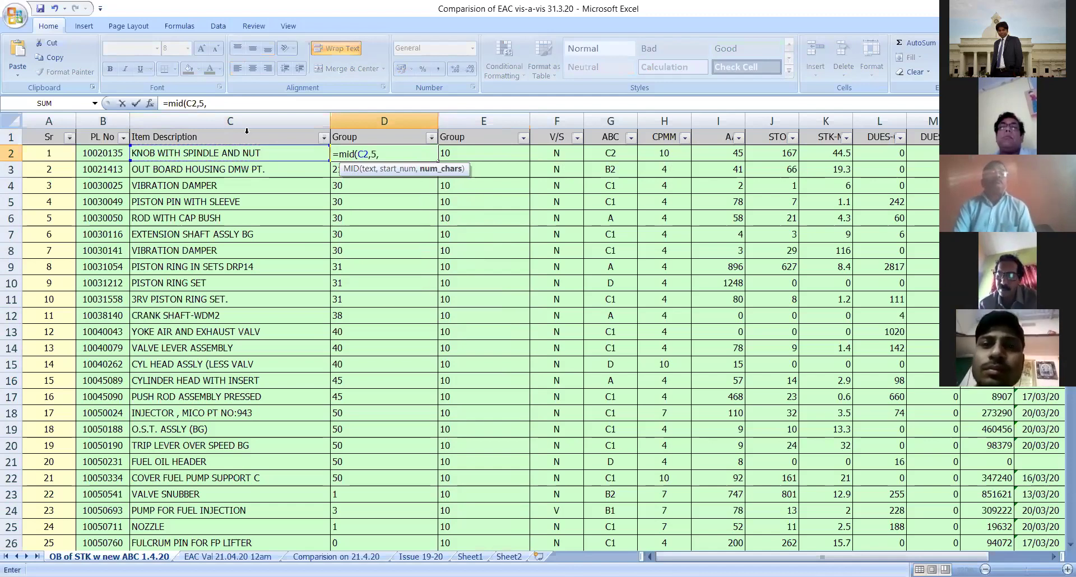
pyautogui.write('5')
pyautogui.press('Return')
pyautogui.click(359, 152)
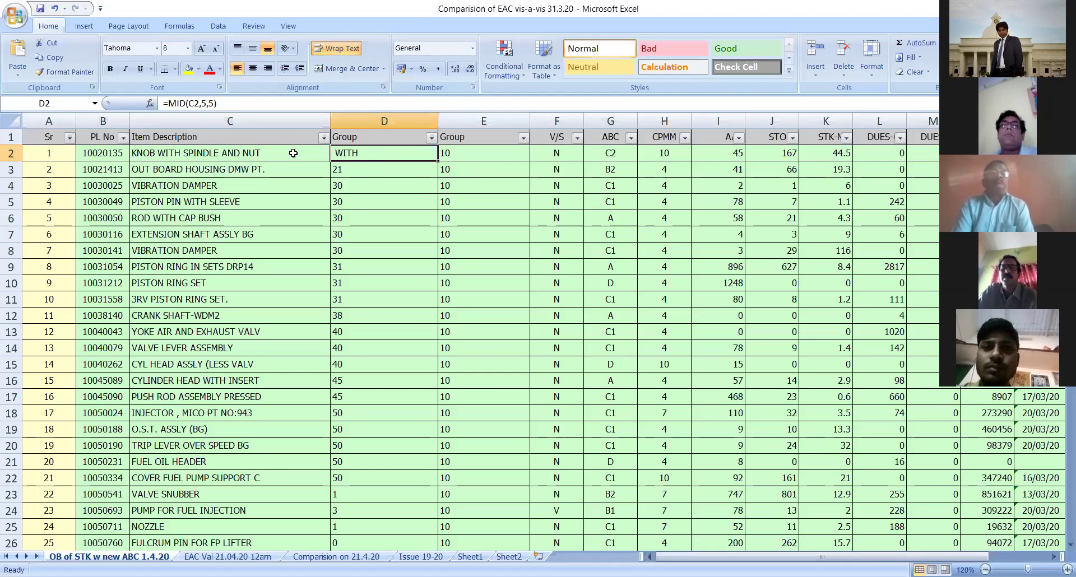
pyautogui.click(391, 214)
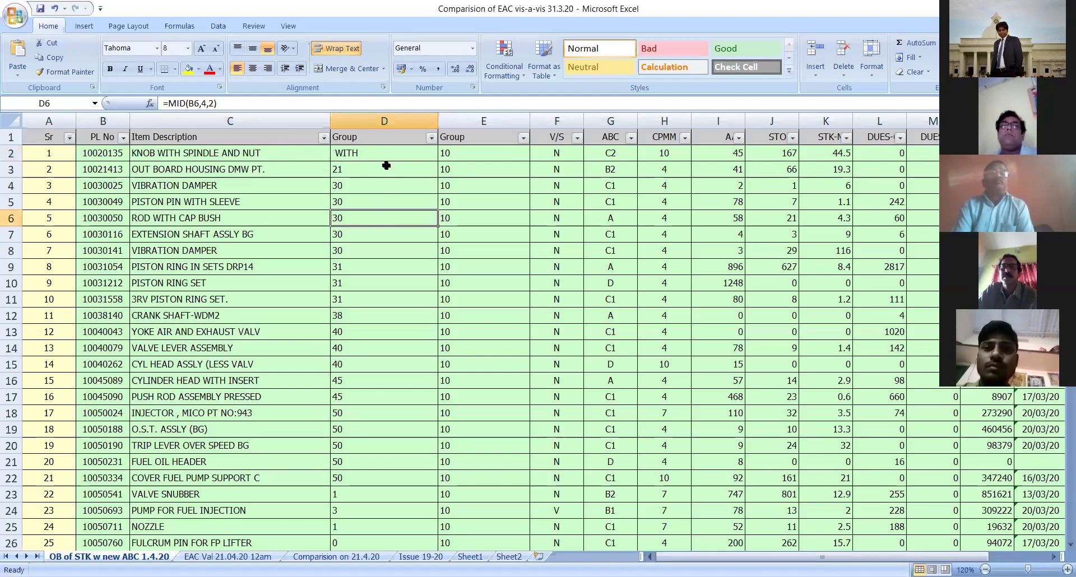
pyautogui.click(384, 150)
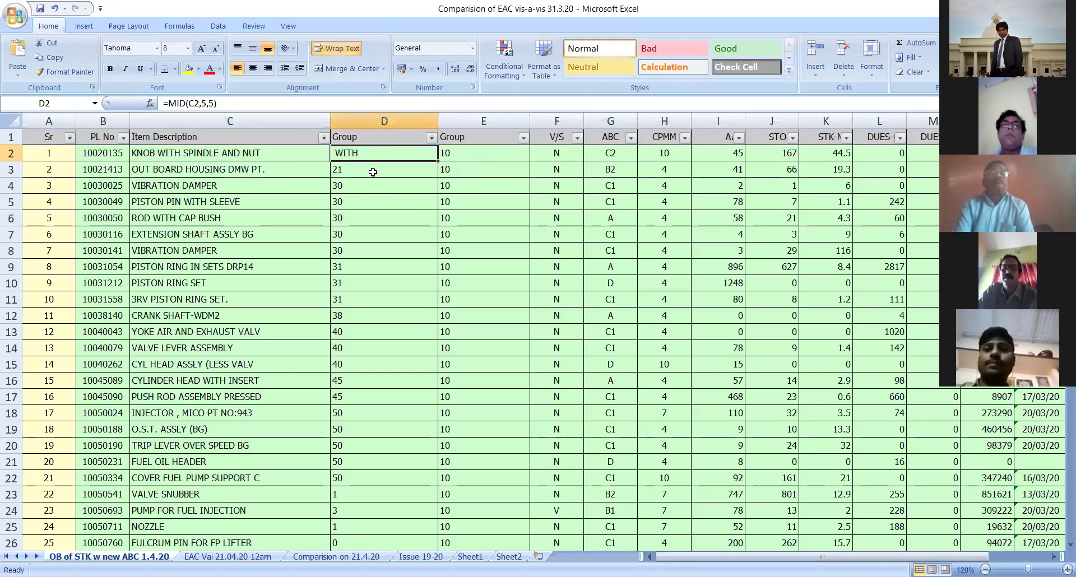
# Step: Enter =CONCATENATE(B2,C2,F2) in D2, joining the PL No, description and V/S value
pyautogui.write('=c')
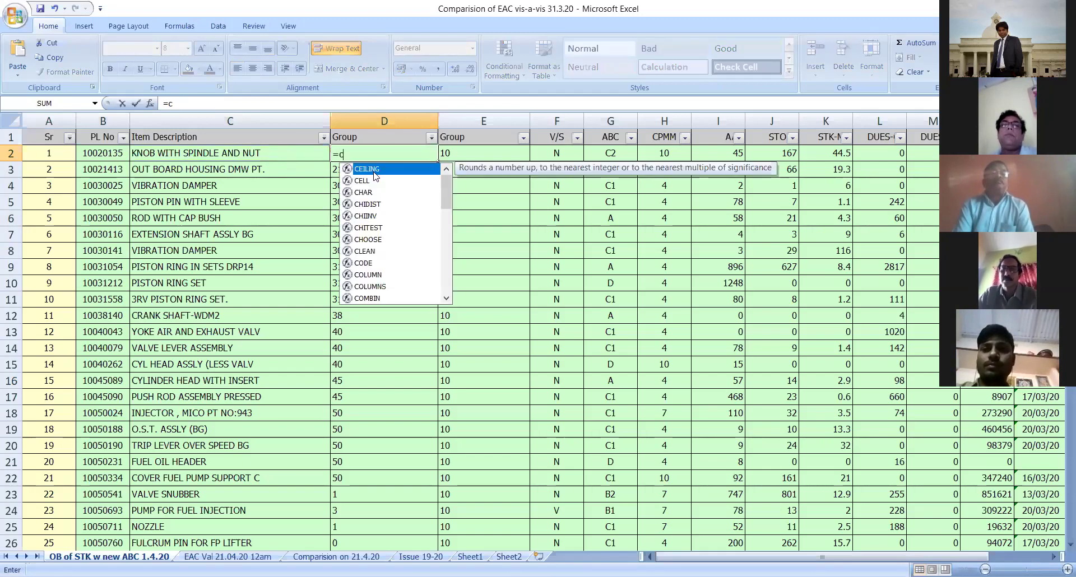
pyautogui.write('on')
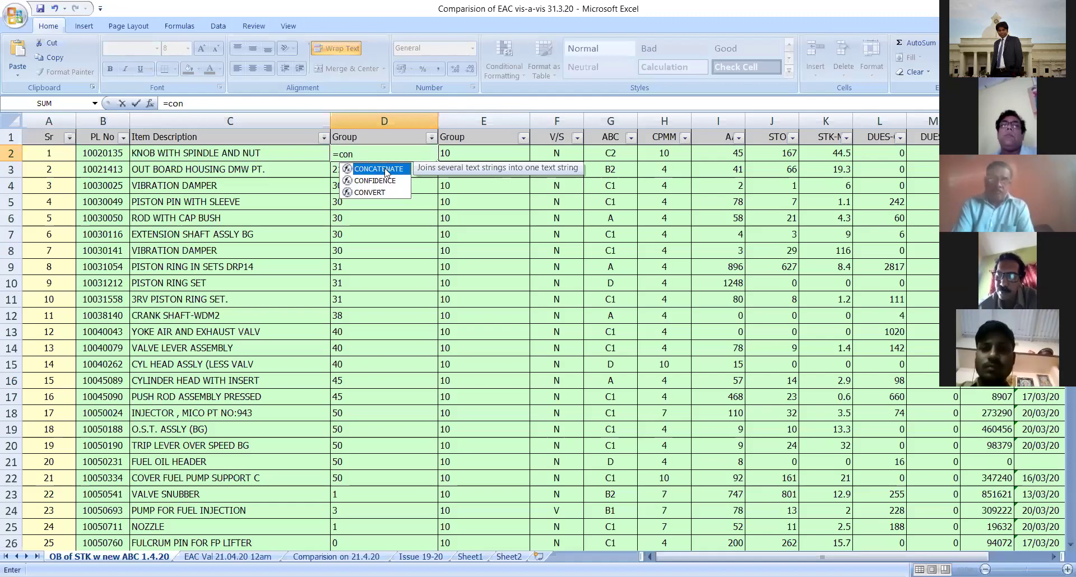
pyautogui.write('ca')
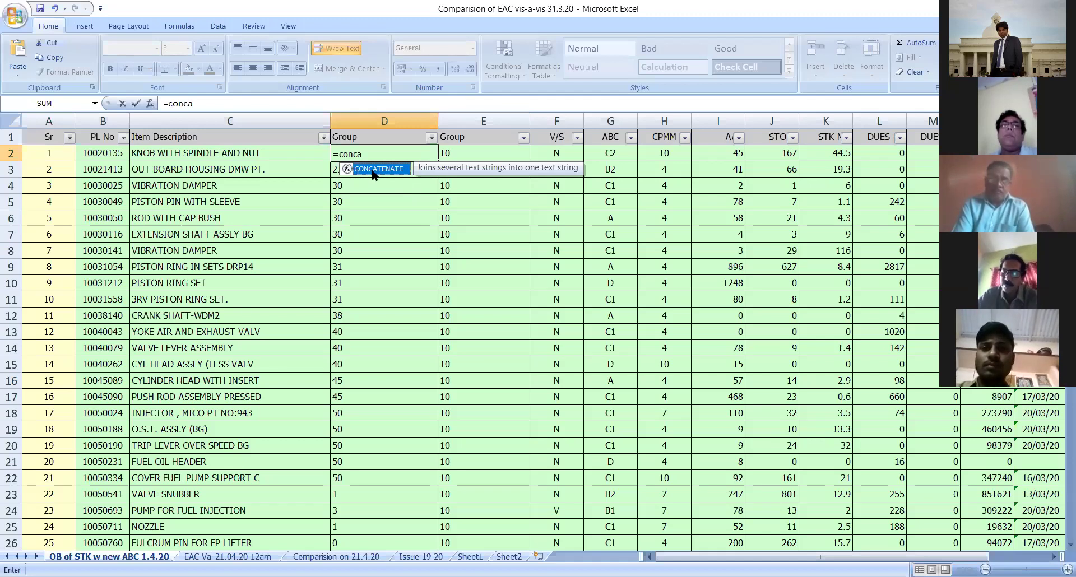
pyautogui.doubleClick(373, 169)
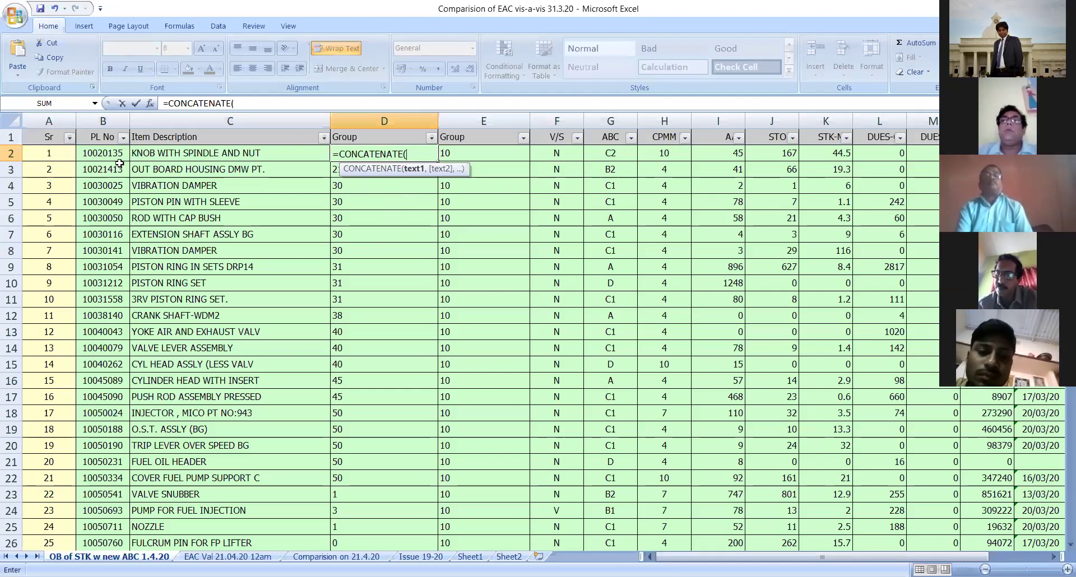
pyautogui.click(98, 156)
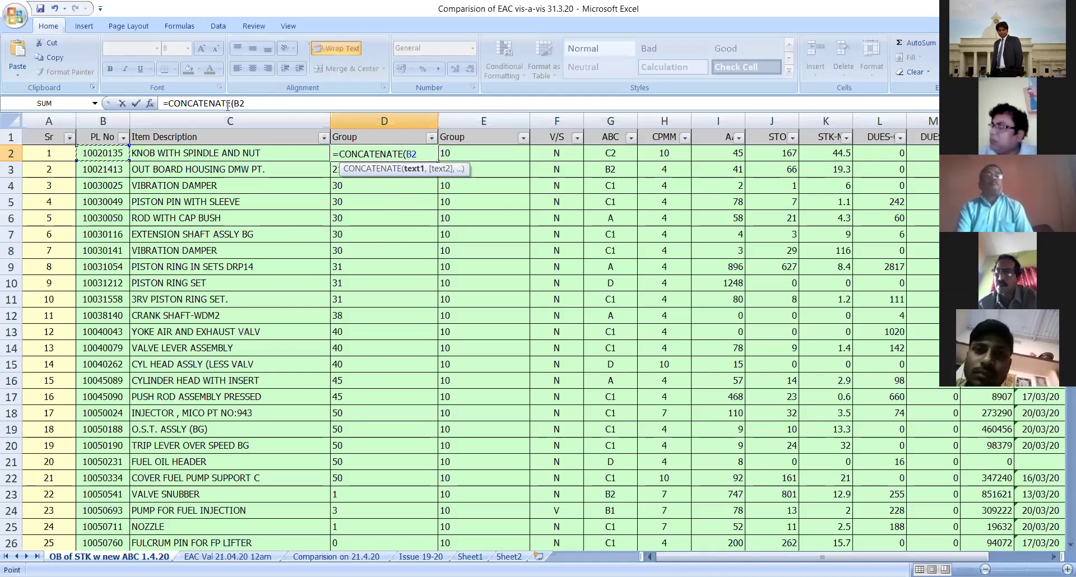
pyautogui.press('F2')
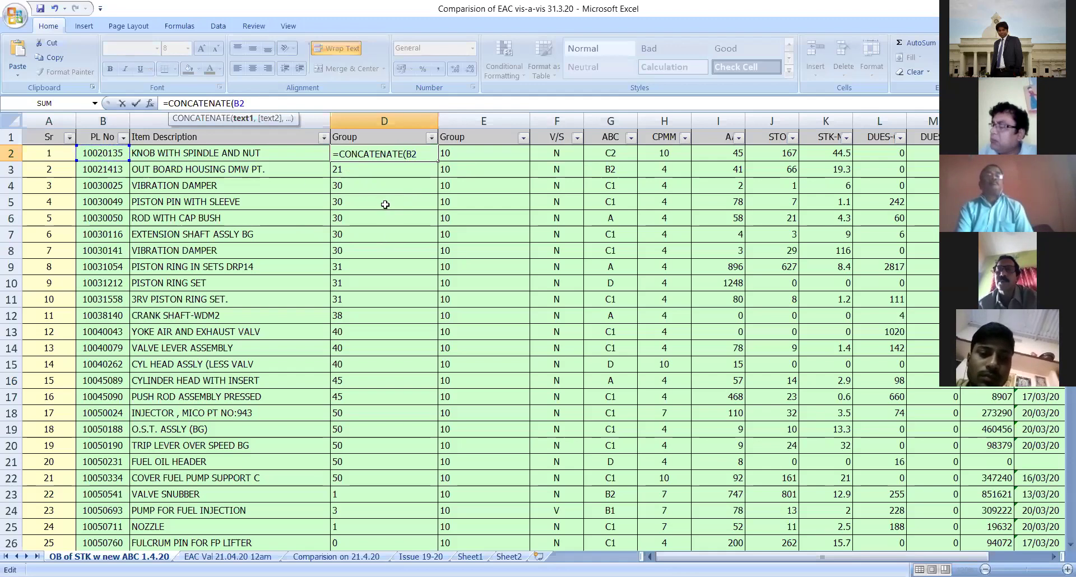
pyautogui.write(',C2,')
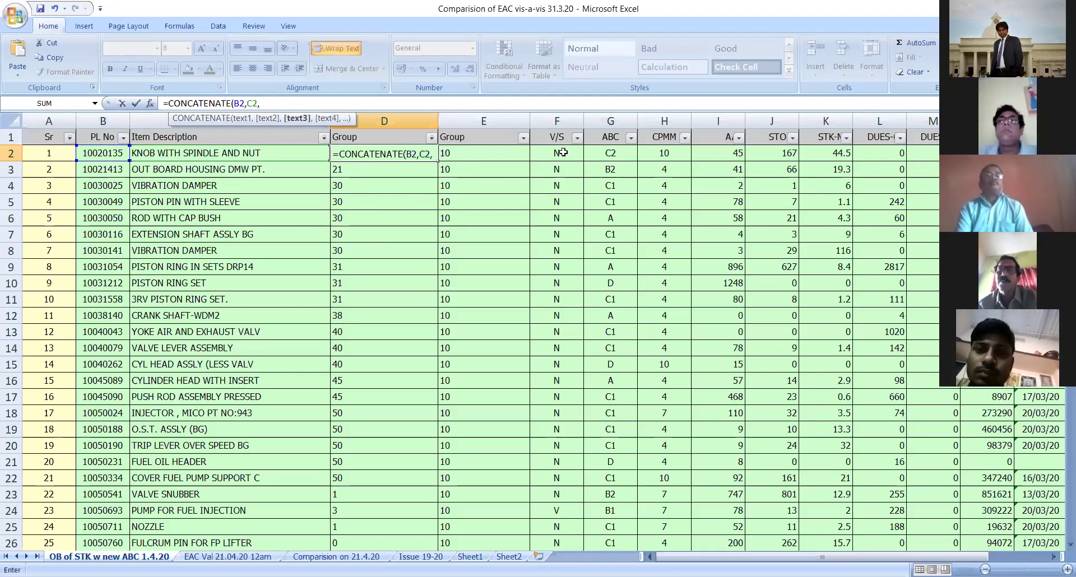
pyautogui.click(560, 153)
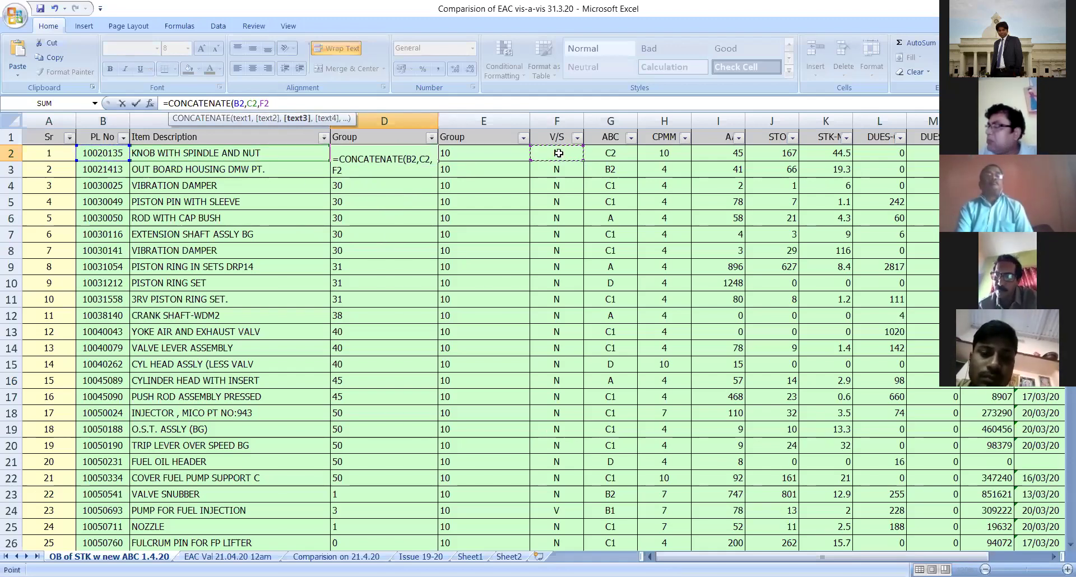
pyautogui.write(')')
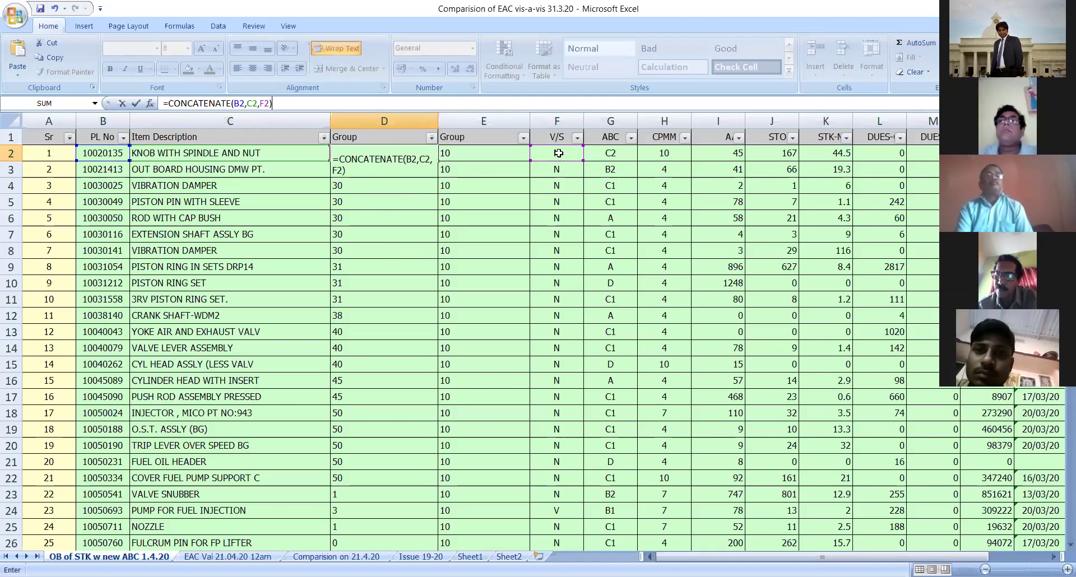
pyautogui.press('Return')
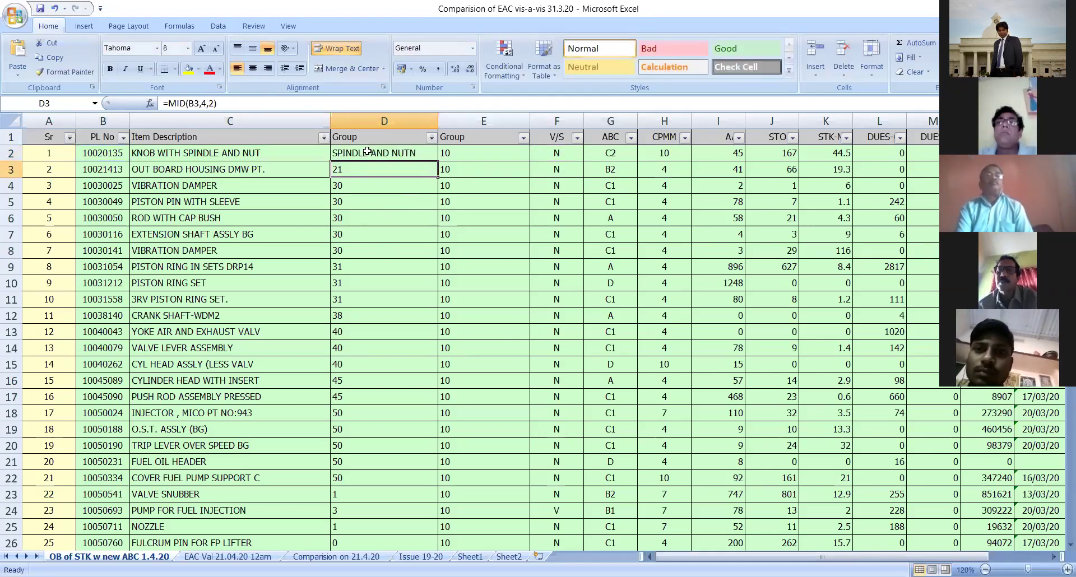
pyautogui.press('Up')
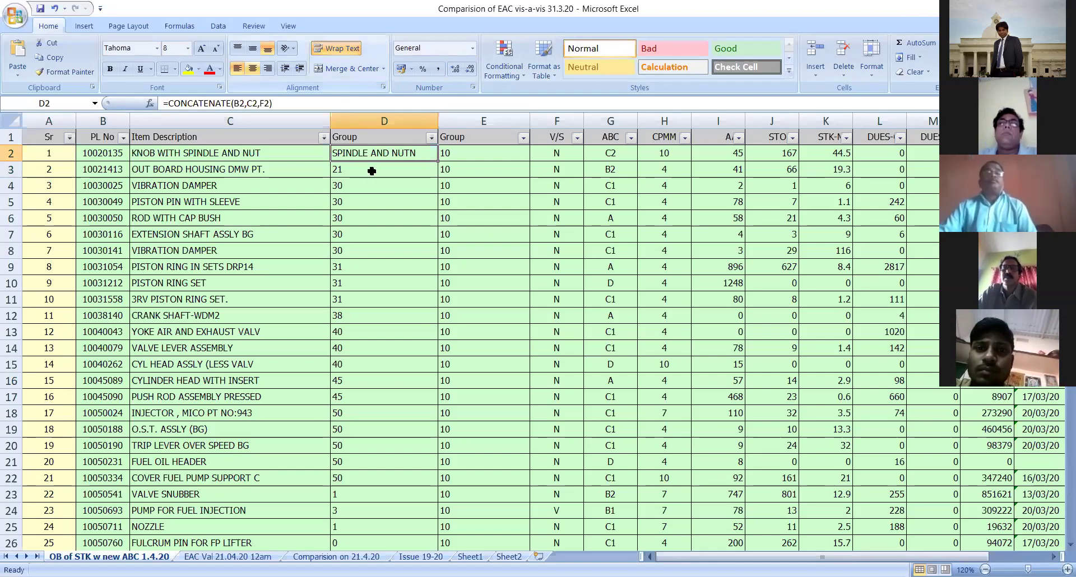
# Step: Make row 2 taller and add a quoted space separator after B2 in D2's CONCATENATE formula
pyautogui.moveTo(10, 168); pyautogui.dragTo(10, 196)
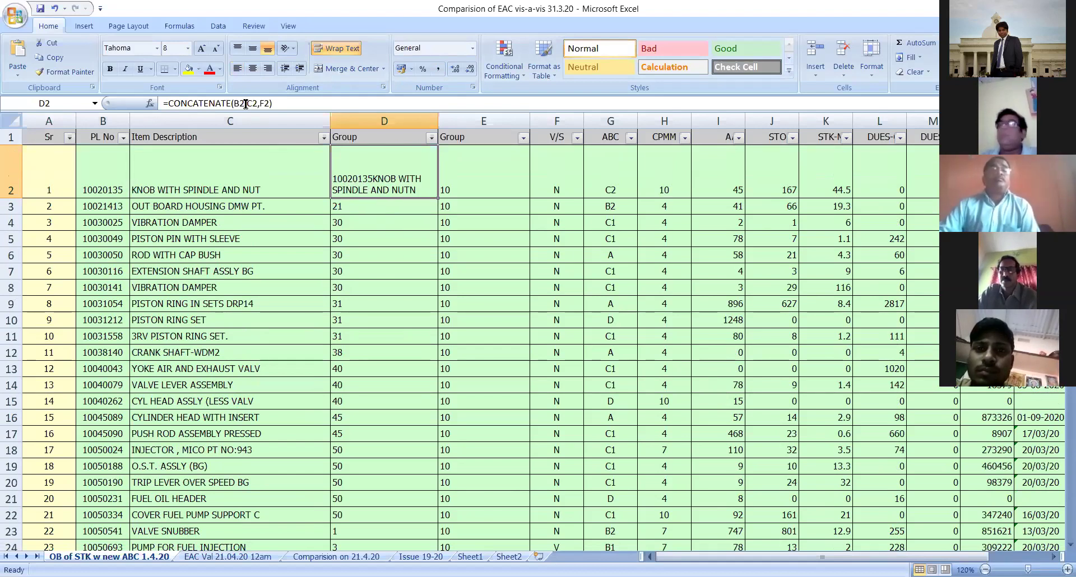
pyautogui.press('F2')
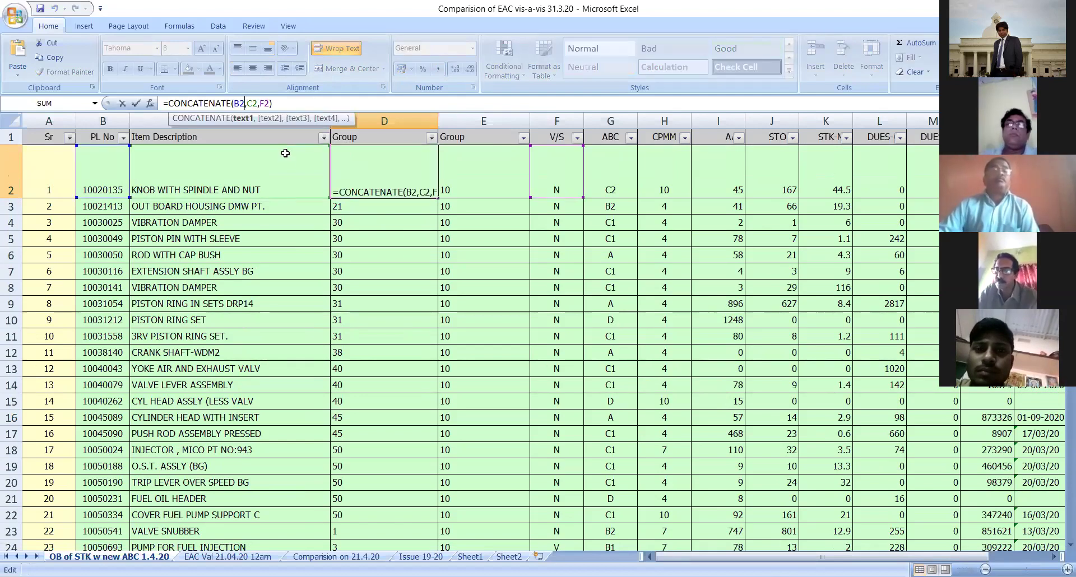
pyautogui.press('Right')
pyautogui.write('"')
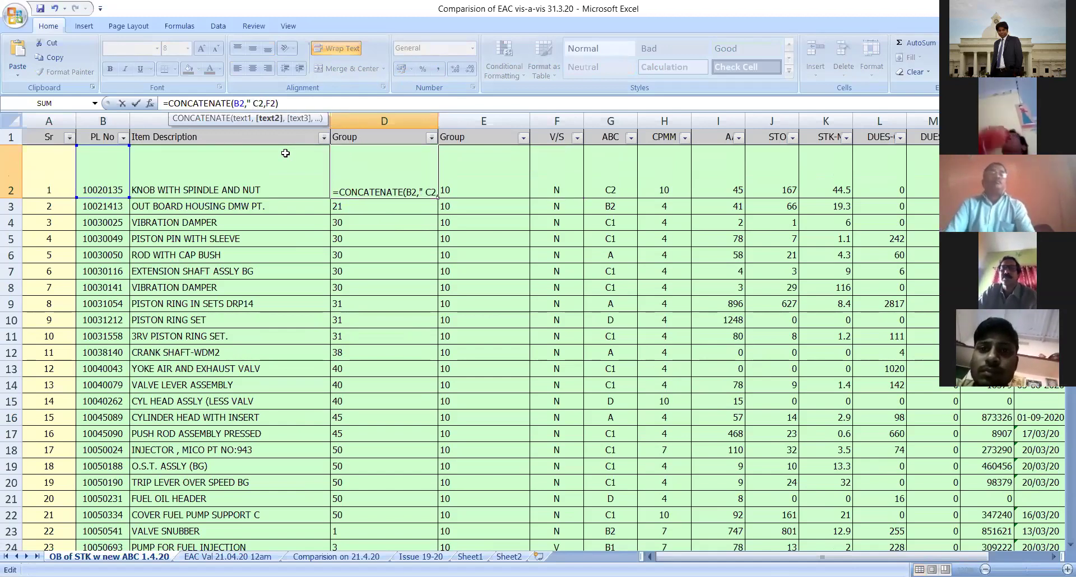
pyautogui.press('Return')
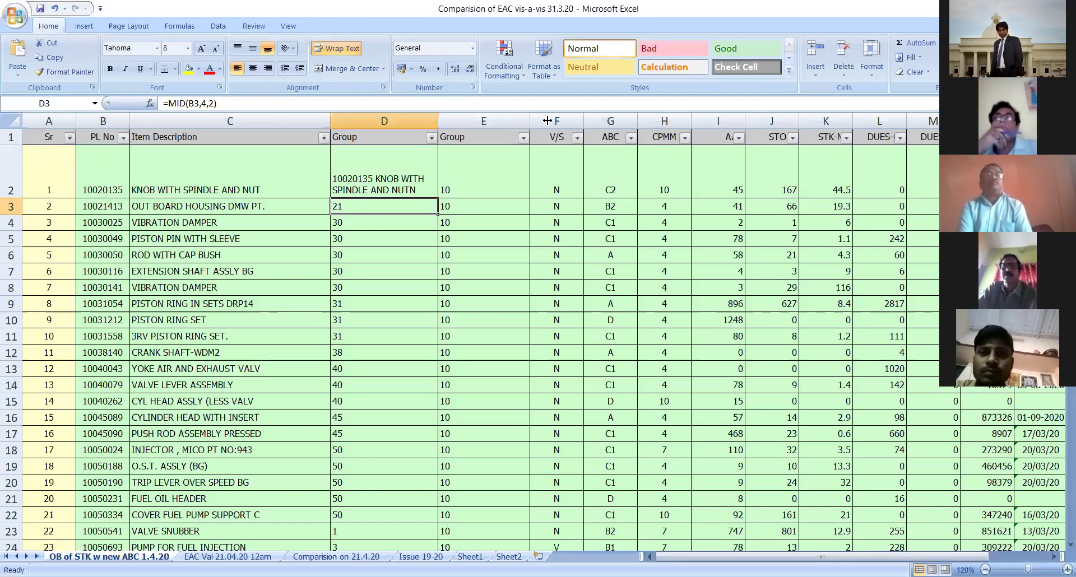
# Step: Widen column D so D2's '10020135 KNOB WITH SPINDLE AND NUTN' fits on one line
pyautogui.moveTo(438, 114); pyautogui.dragTo(548, 113)
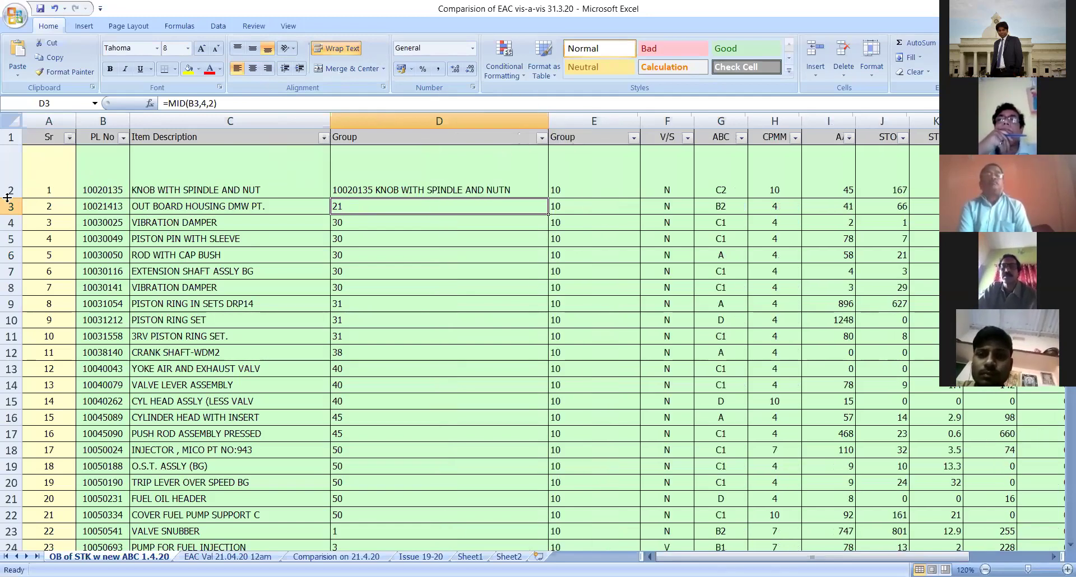
pyautogui.press('Up')
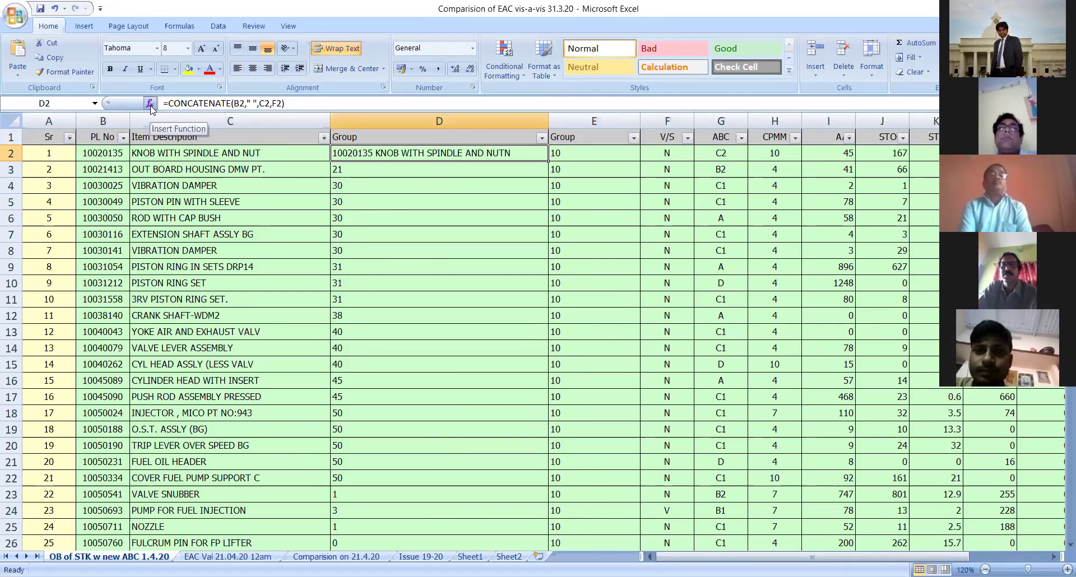
# Step: Delete D2's CONCATENATE formula and bring up the Insert Function list with Shift+F3
pyautogui.press('F2')
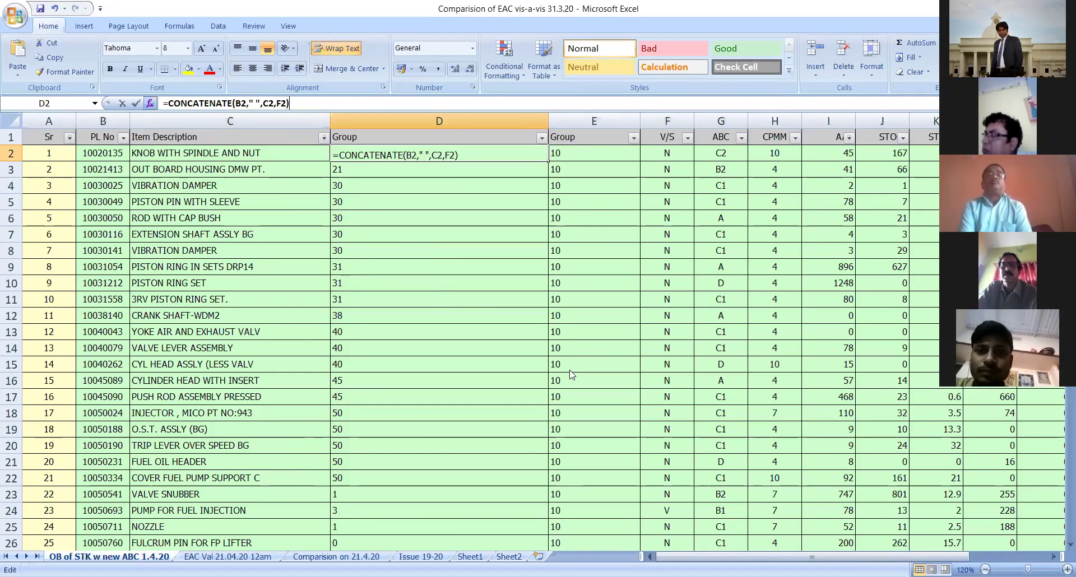
pyautogui.hotkey('shift', 'F3')
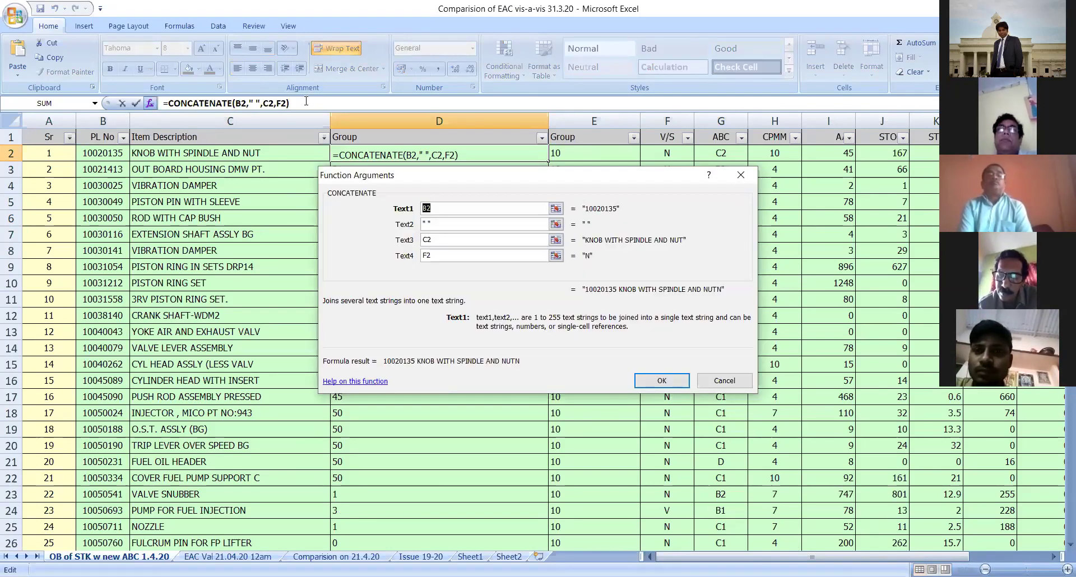
pyautogui.press('Escape')
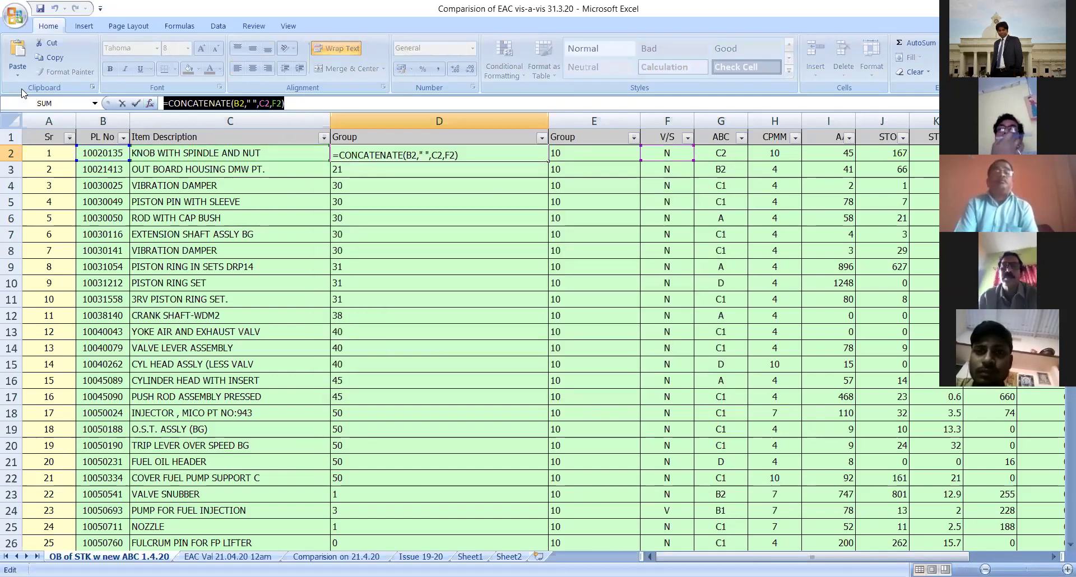
pyautogui.press('Delete')
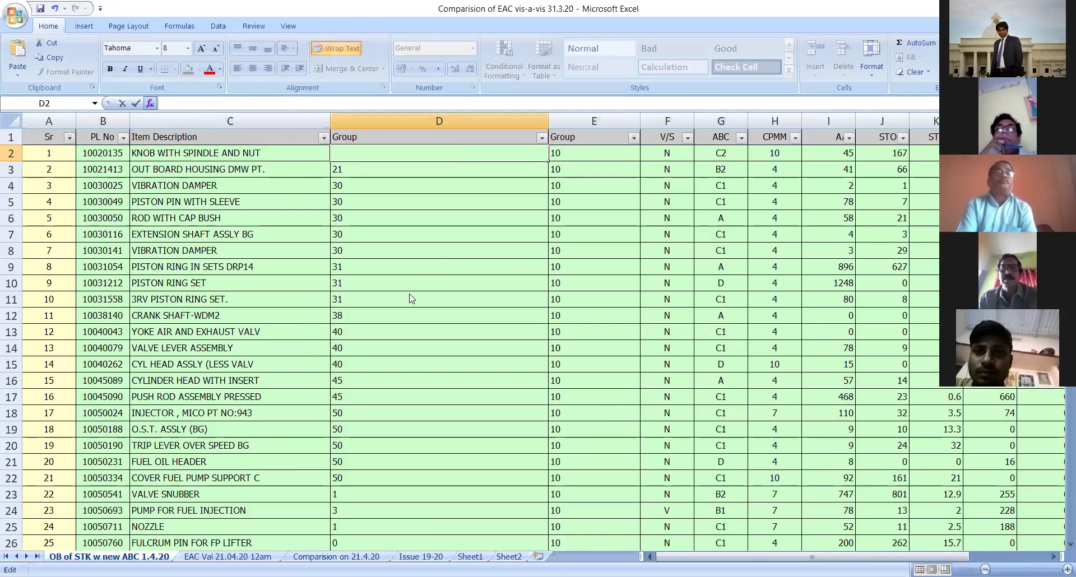
pyautogui.hotkey('shift', 'F3')
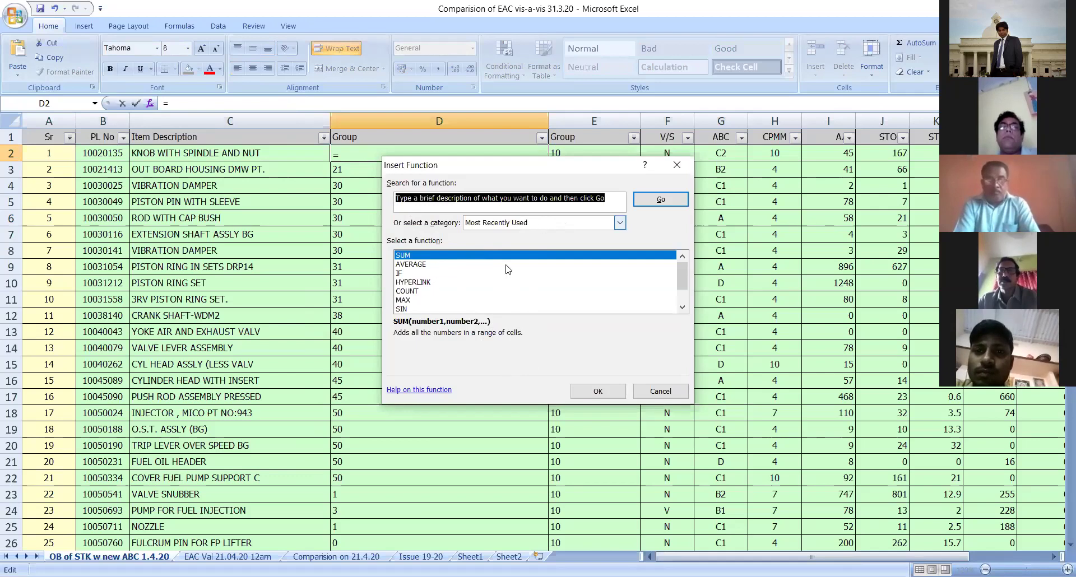
# Step: Browse the Text category functions in Insert Function, then close it without inserting any
pyautogui.click(565, 224)
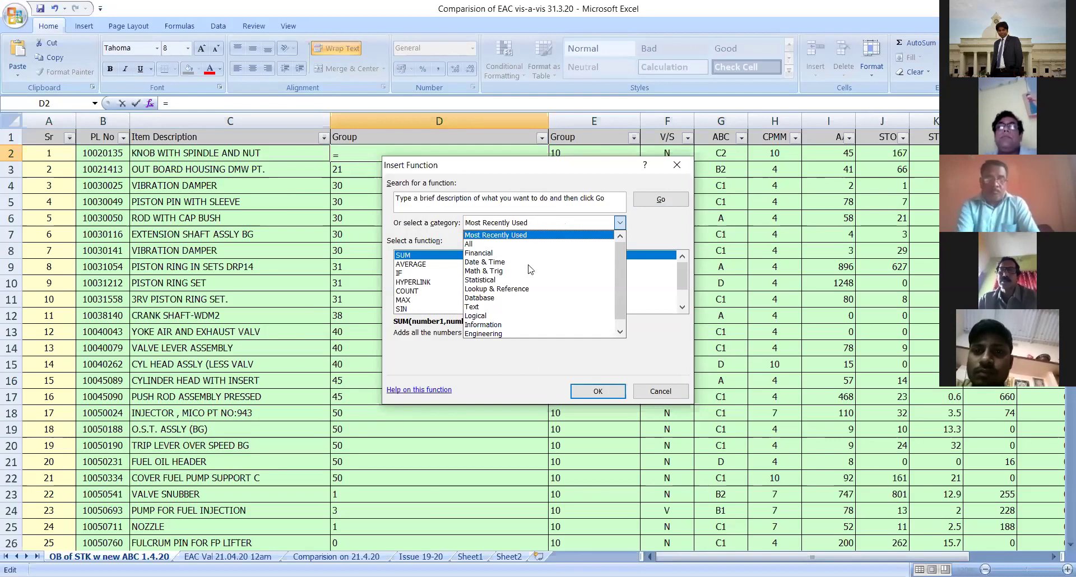
pyautogui.click(464, 306)
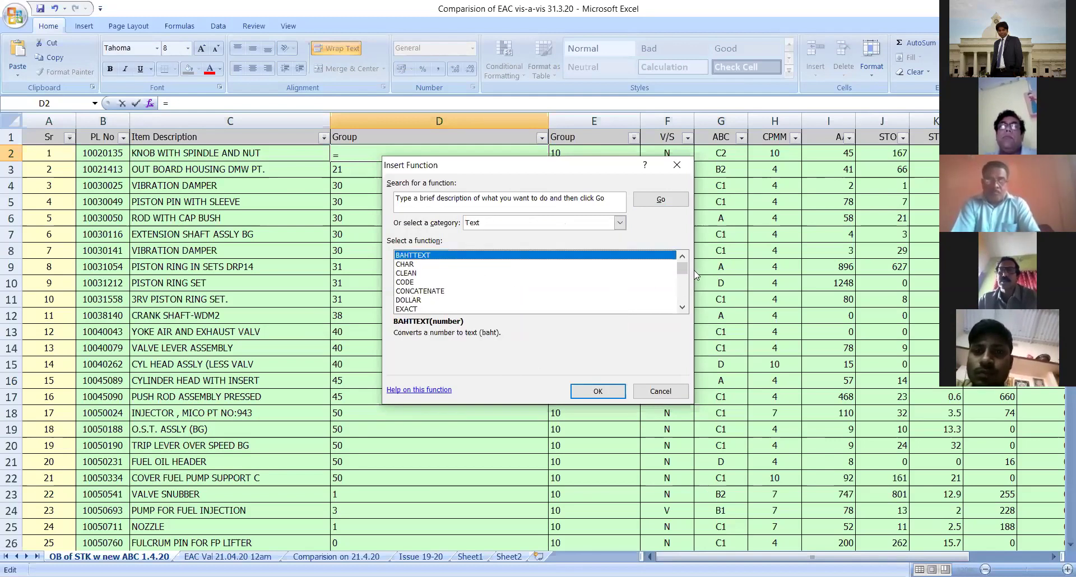
pyautogui.moveTo(683, 265); pyautogui.dragTo(682, 307)
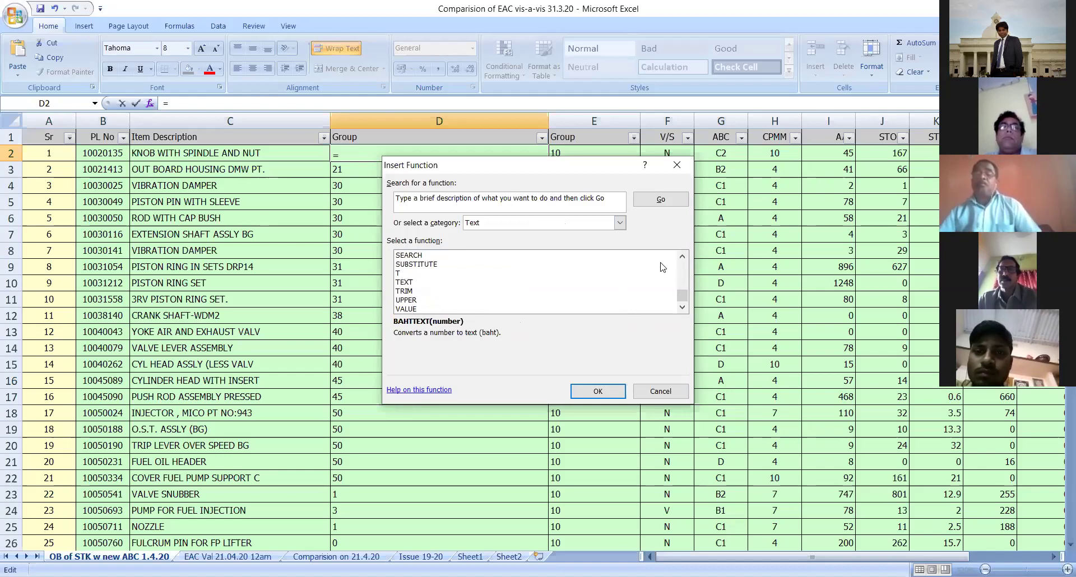
pyautogui.click(682, 257)
pyautogui.click(682, 256)
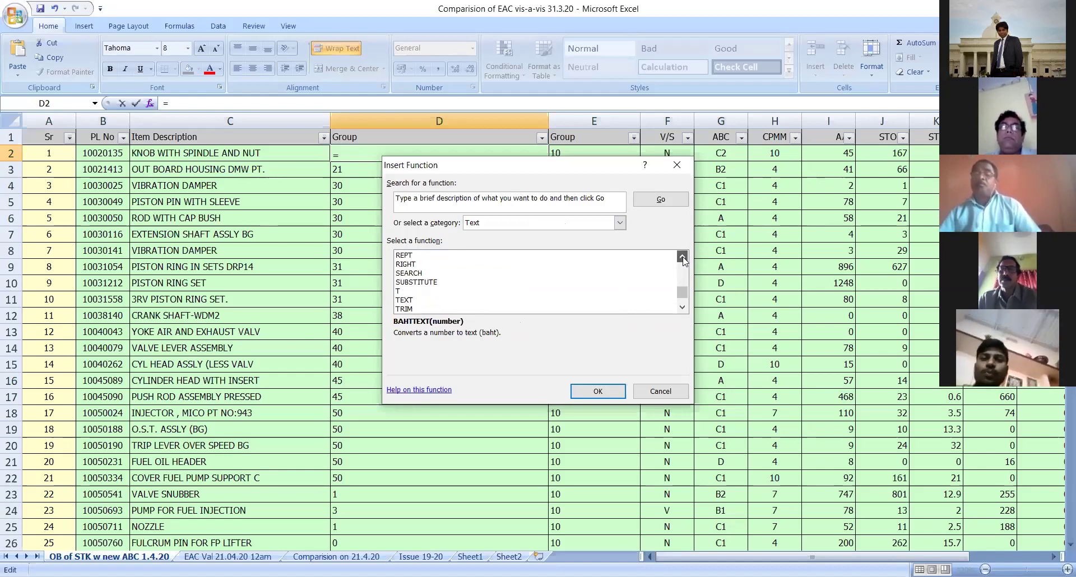
pyautogui.scroll(1, 684, 261)
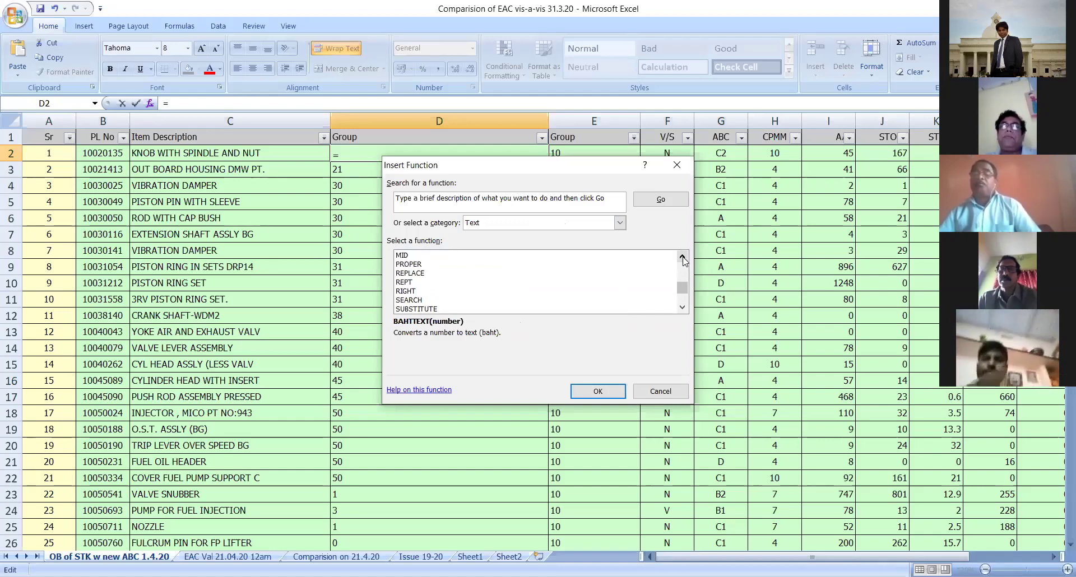
pyautogui.scroll(1, 412, 264)
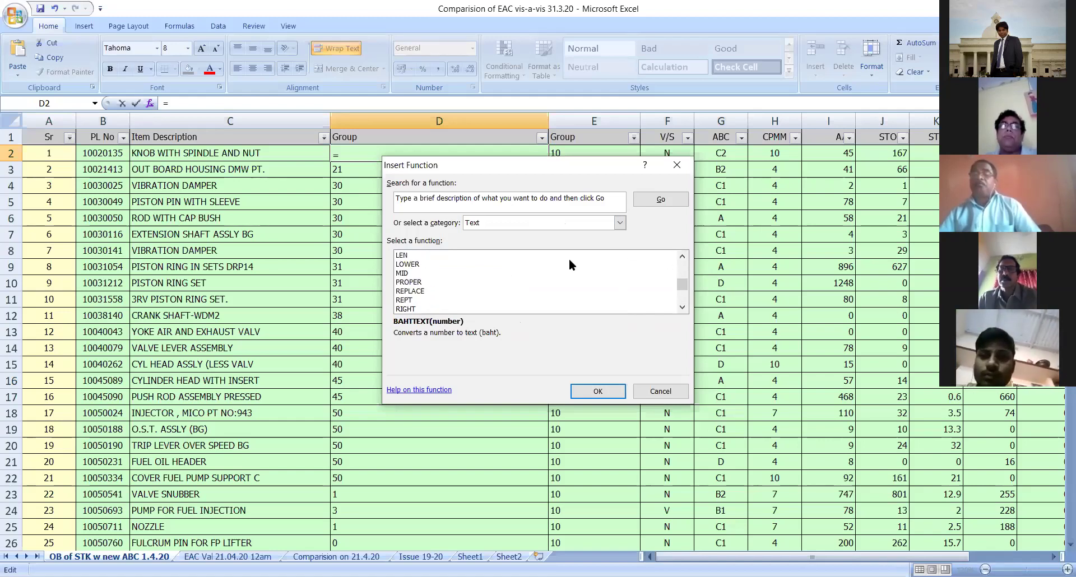
pyautogui.click(682, 256)
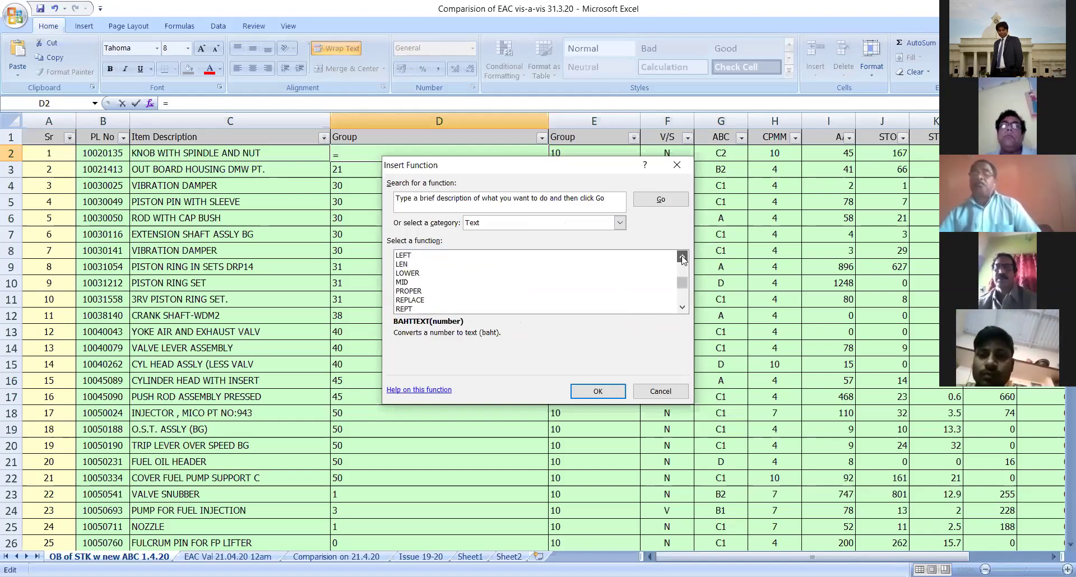
pyautogui.click(677, 166)
pyautogui.write('CONCATENATE(B2," ",C2,F2')
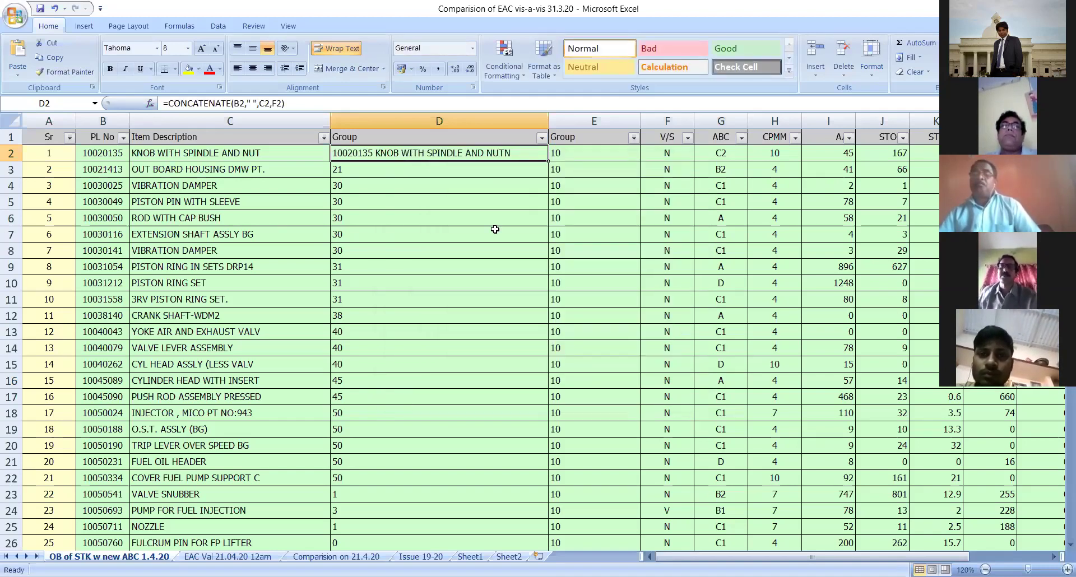
# Step: Enter =LOWER(C2) in D2 to show 'knob with spindle and nut', then begin =UPPER( in E2
pyautogui.write('=lower')
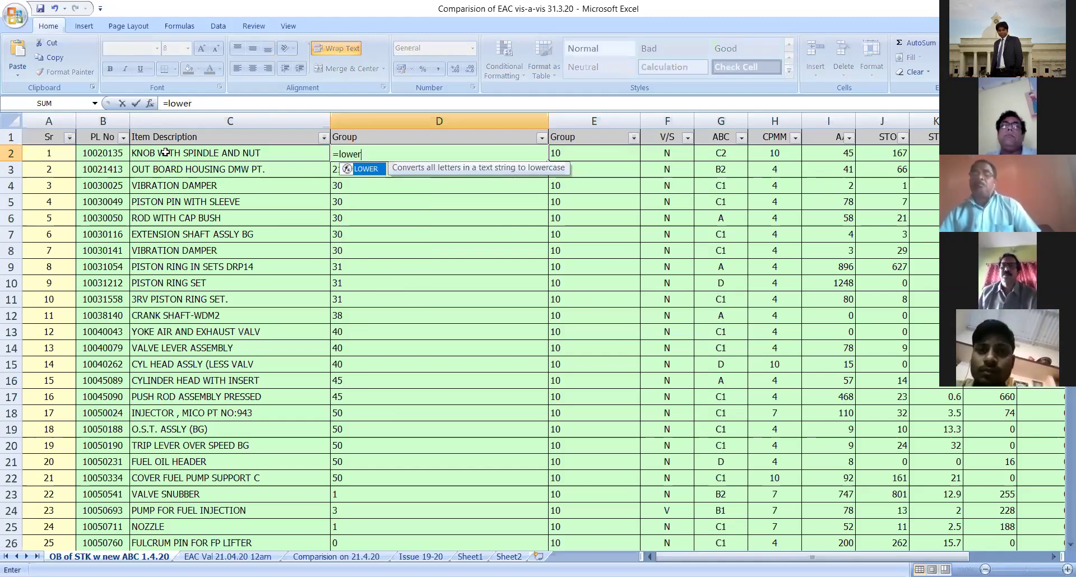
pyautogui.write('(')
pyautogui.click(166, 153)
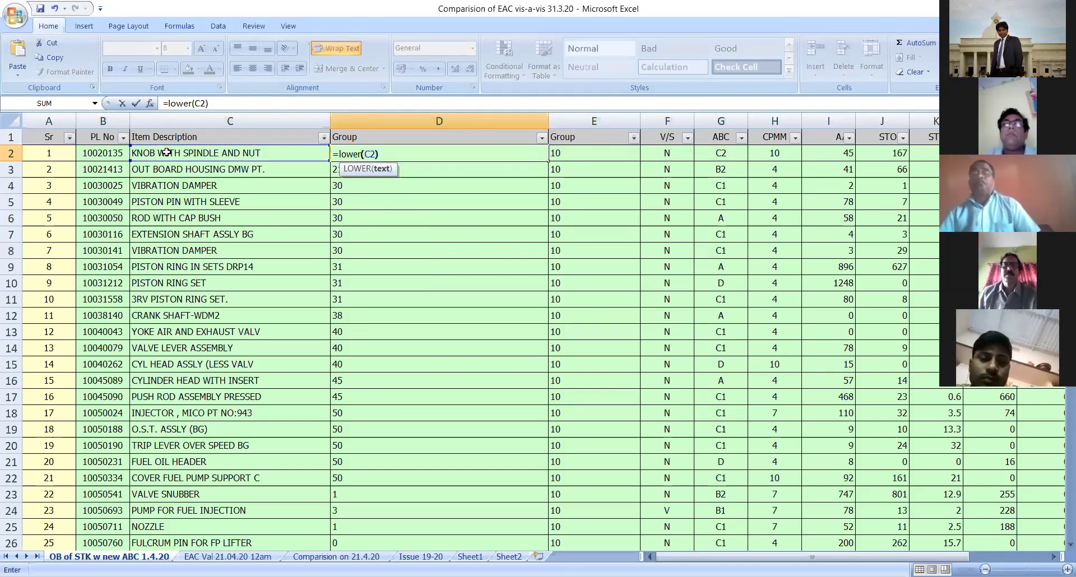
pyautogui.press('Return')
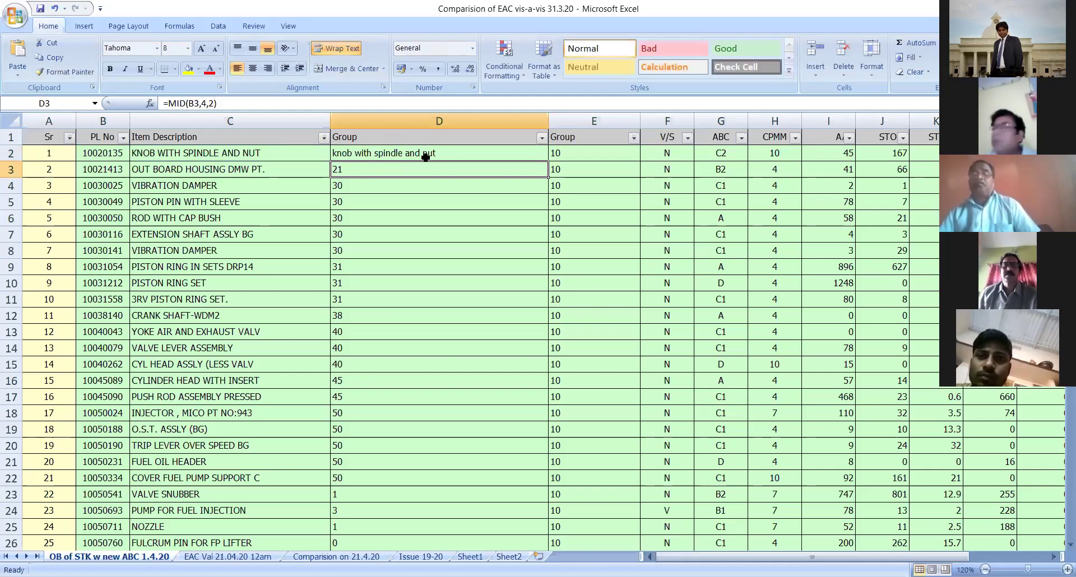
pyautogui.press('Up')
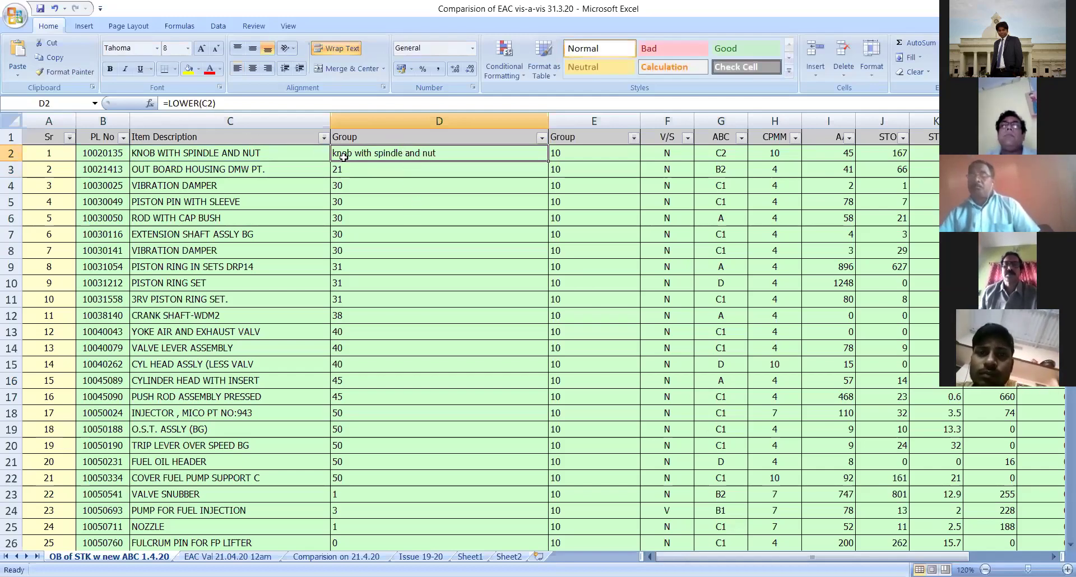
pyautogui.click(600, 152)
pyautogui.write('=')
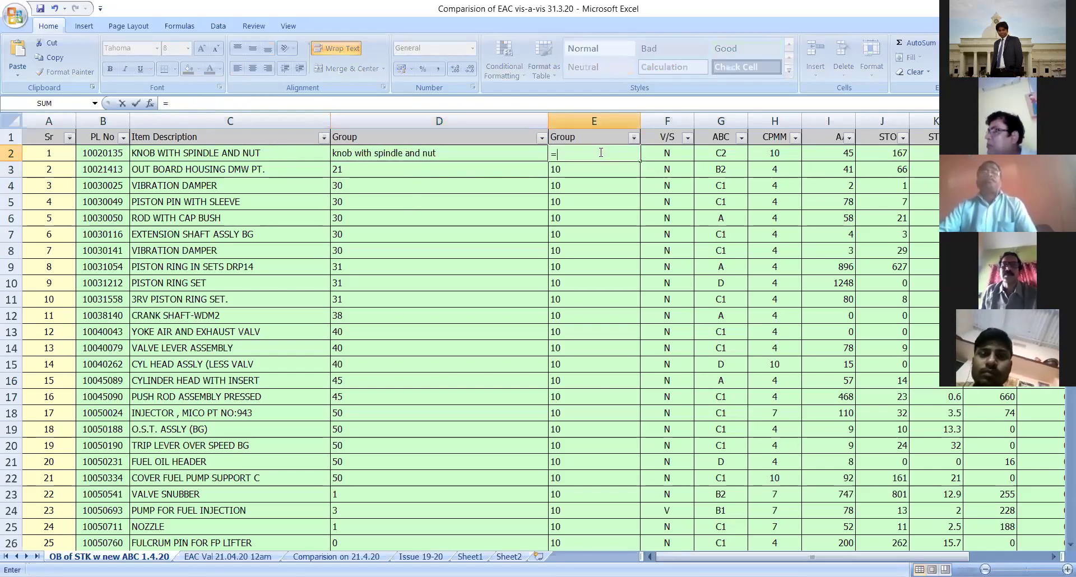
pyautogui.write('upp')
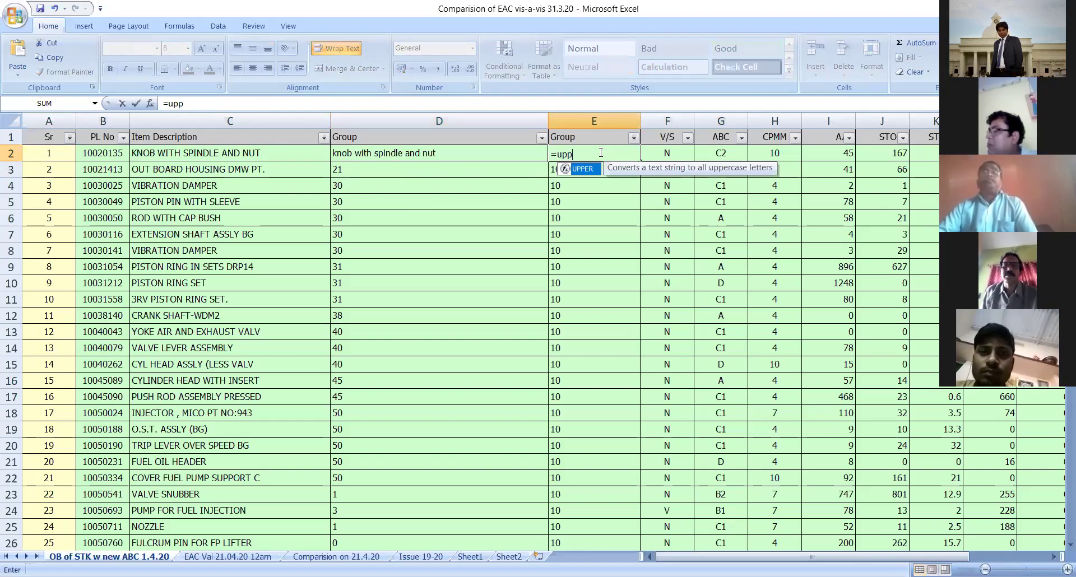
pyautogui.write('er(')
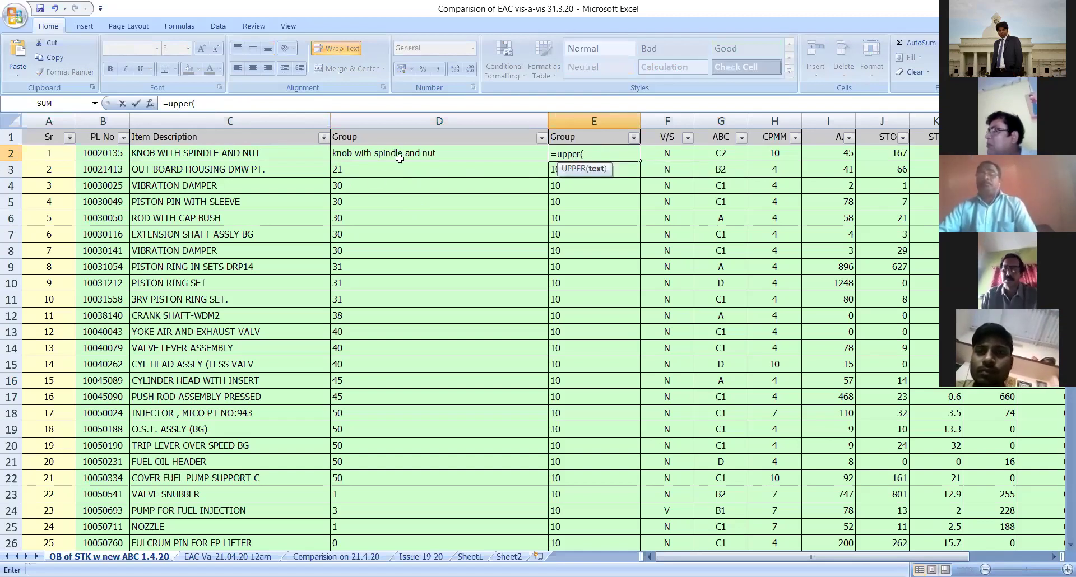
# Step: Enter =UPPER(D2) in E2 to show KNOB WITH SPINDLE AND NUT, and autofit column E
pyautogui.click(401, 158)
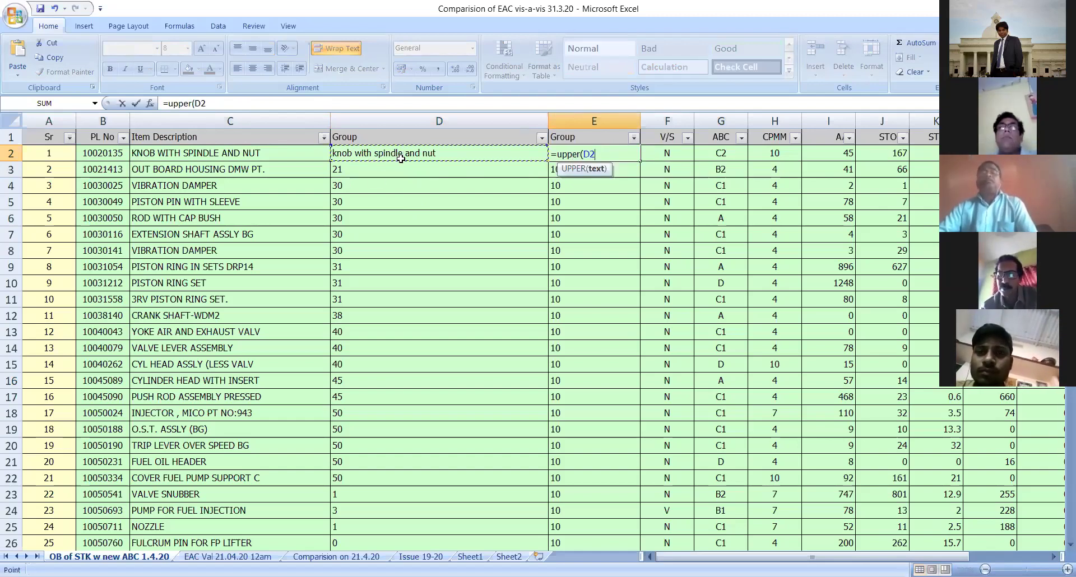
pyautogui.press('Return')
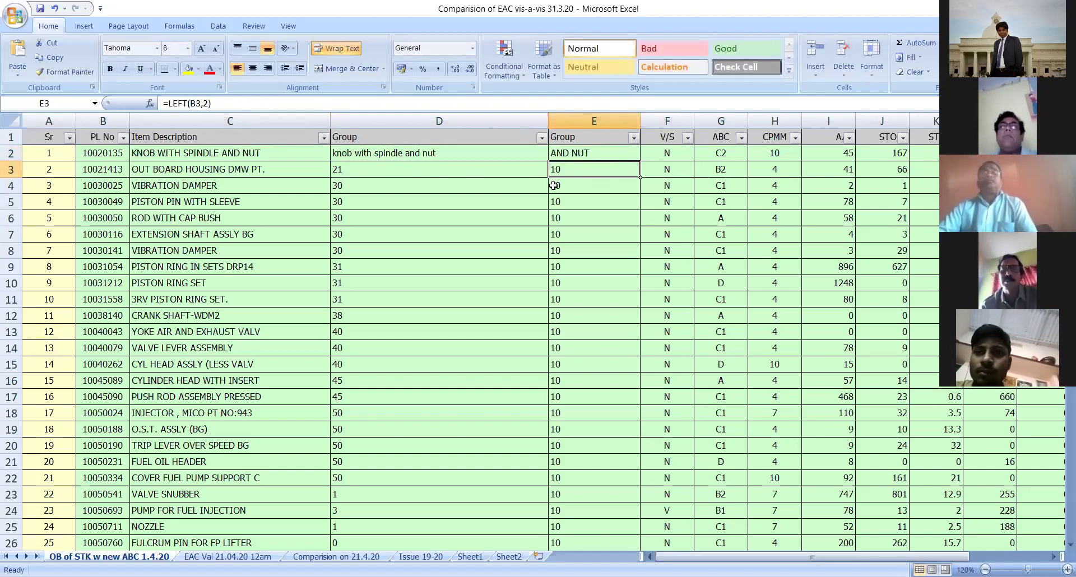
pyautogui.press('Up')
pyautogui.hotkey('alt', 'h')
pyautogui.press('o')
pyautogui.press('i')
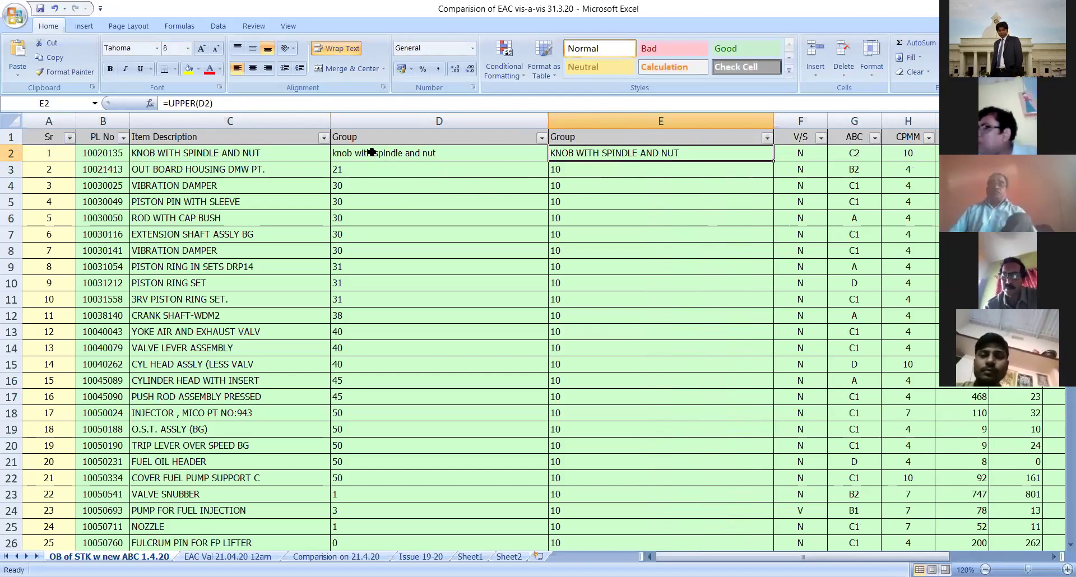
pyautogui.click(371, 153)
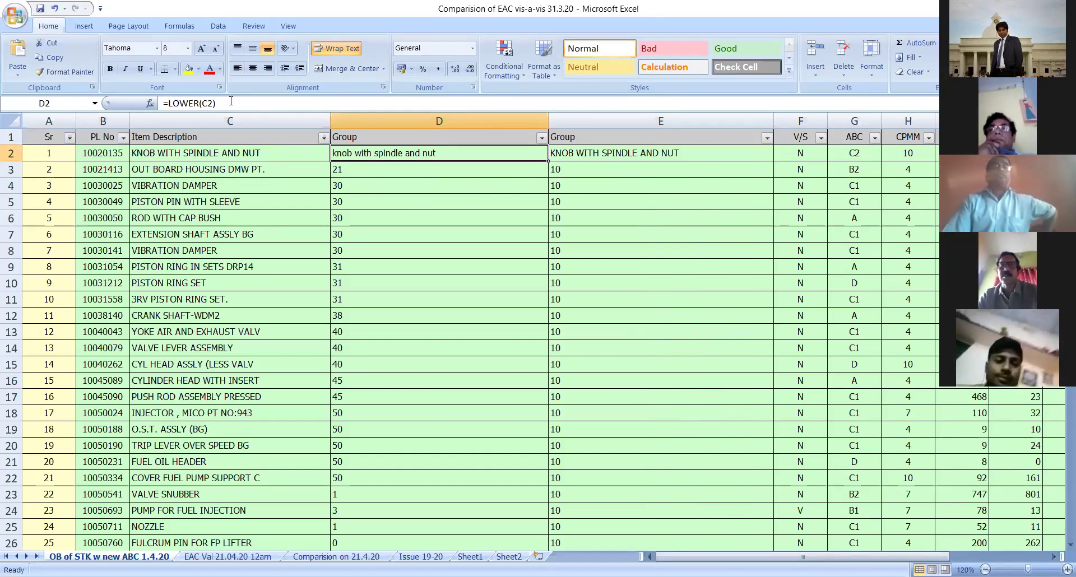
# Step: Change D2's formula to =PROPER(C2), giving Knob With Spindle And Nut
pyautogui.doubleClick(187, 102)
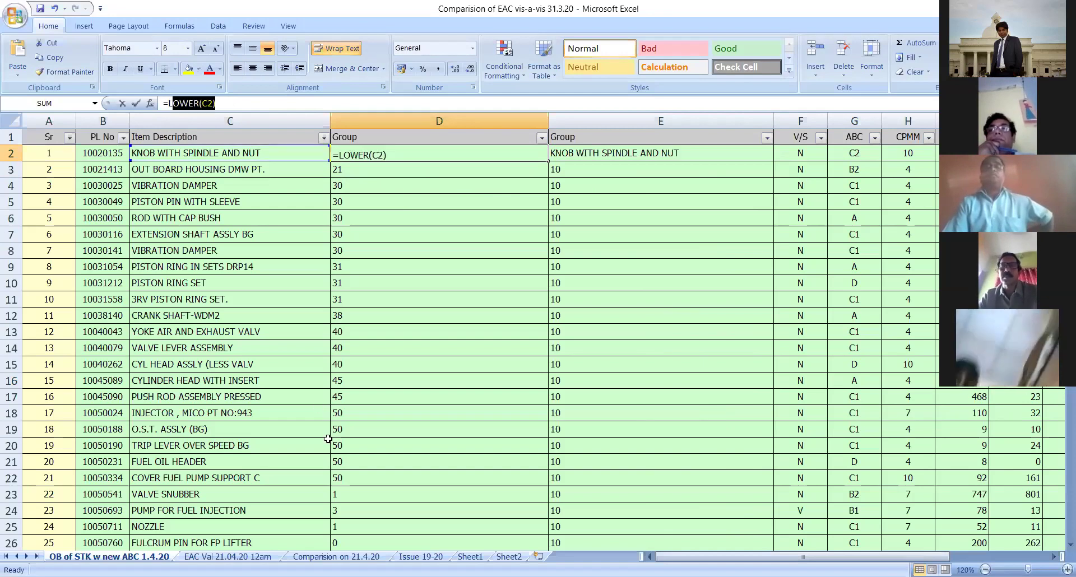
pyautogui.write('p')
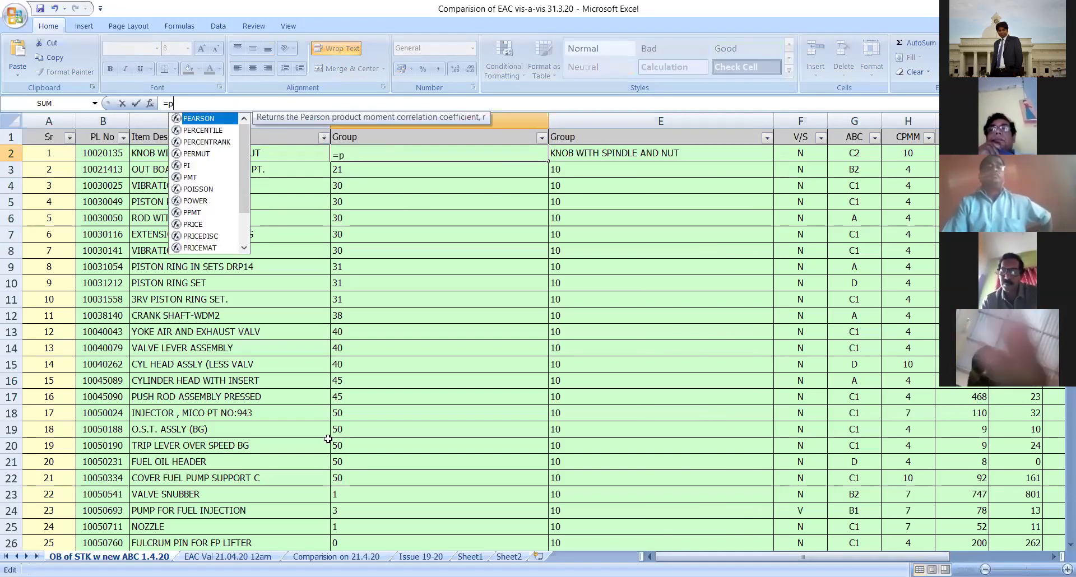
pyautogui.write('roper(')
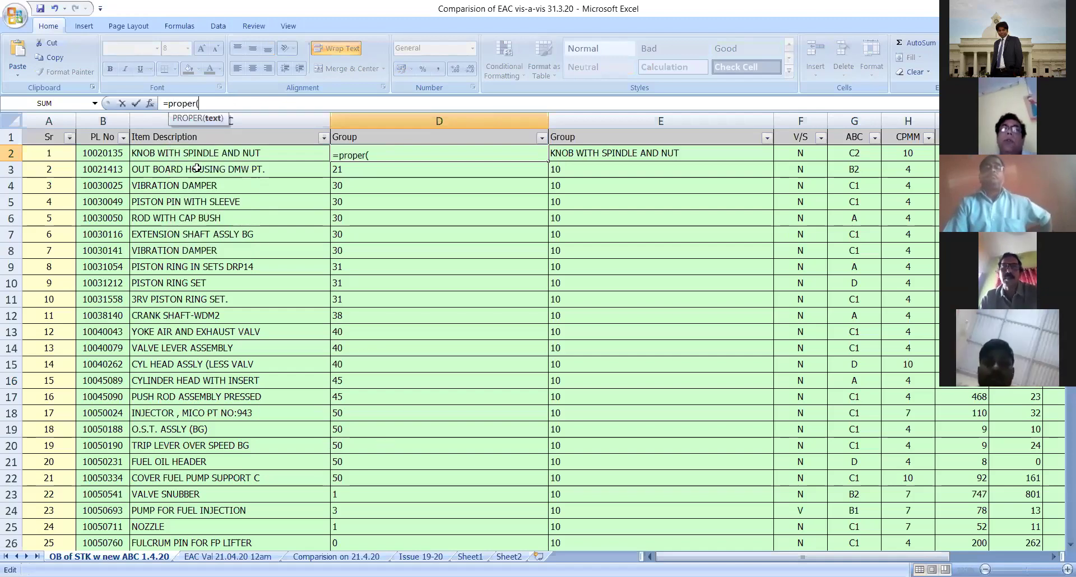
pyautogui.write('C2,')
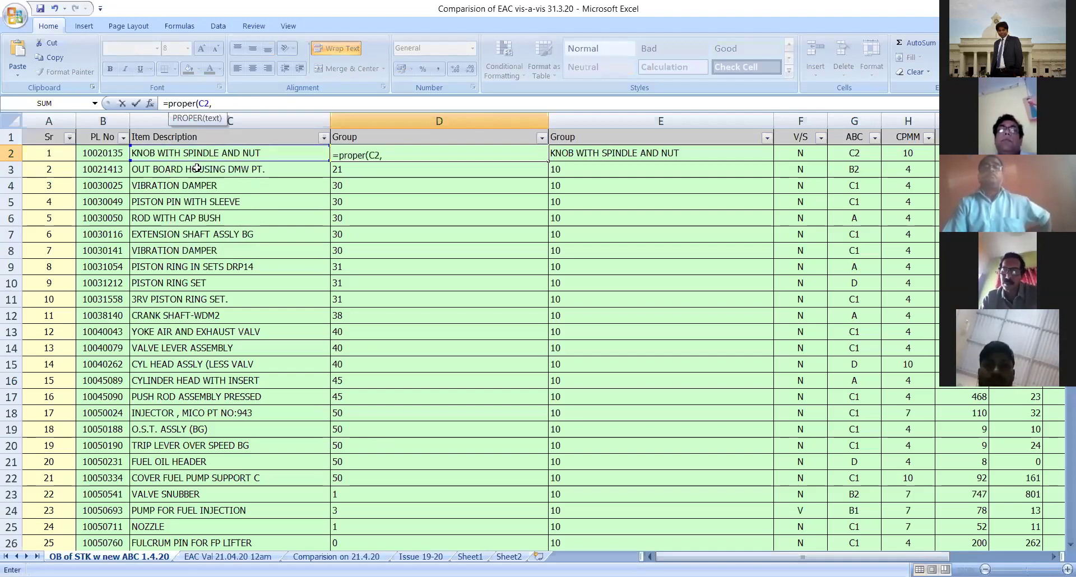
pyautogui.press('BackSpace')
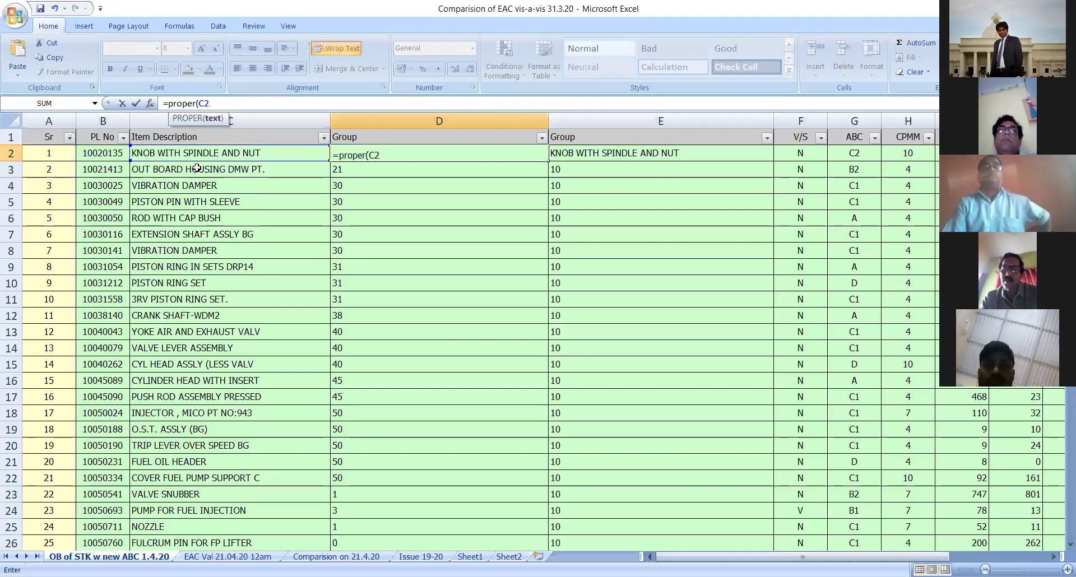
pyautogui.press('Return')
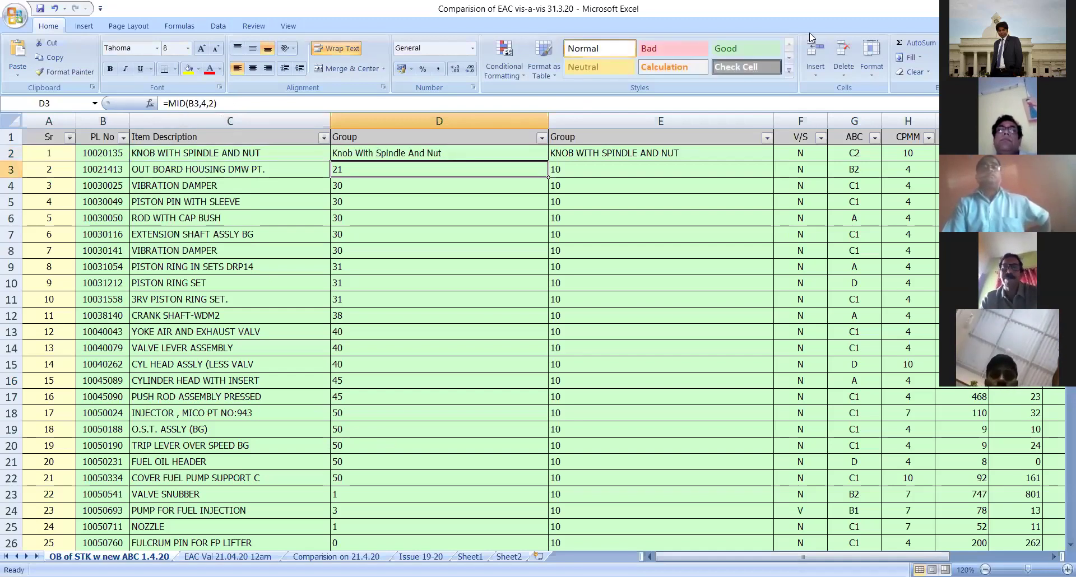
# Step: Reselect D2 and erase its formula
pyautogui.click(454, 154)
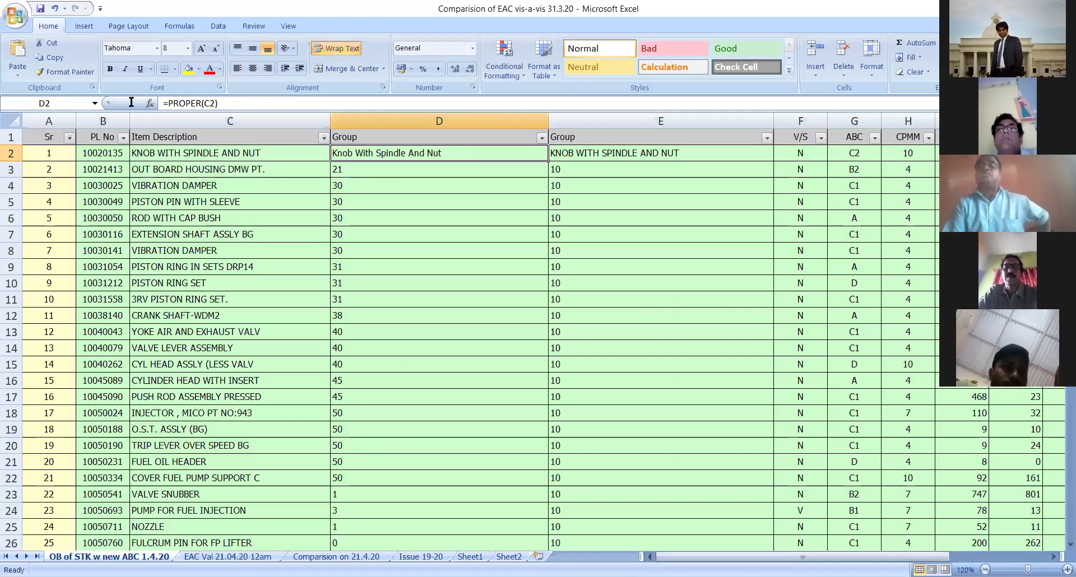
pyautogui.press('F2')
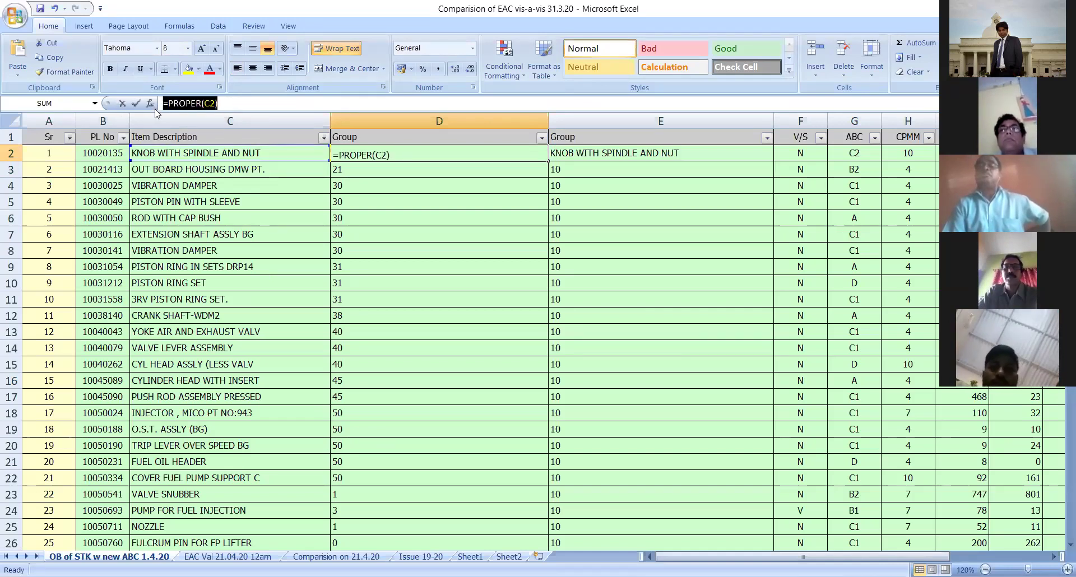
pyautogui.press('BackSpace')
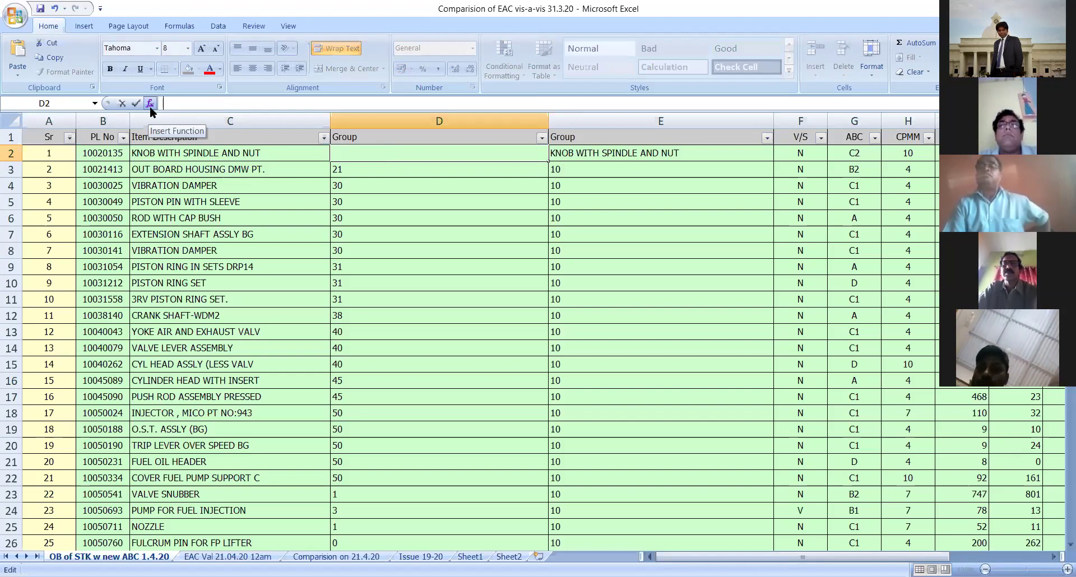
# Step: Review the MID and LEFT Group formulas in D5, E18 and E14, then move to the EAC Val 21.04.20 12am sheet
pyautogui.click(440, 246)
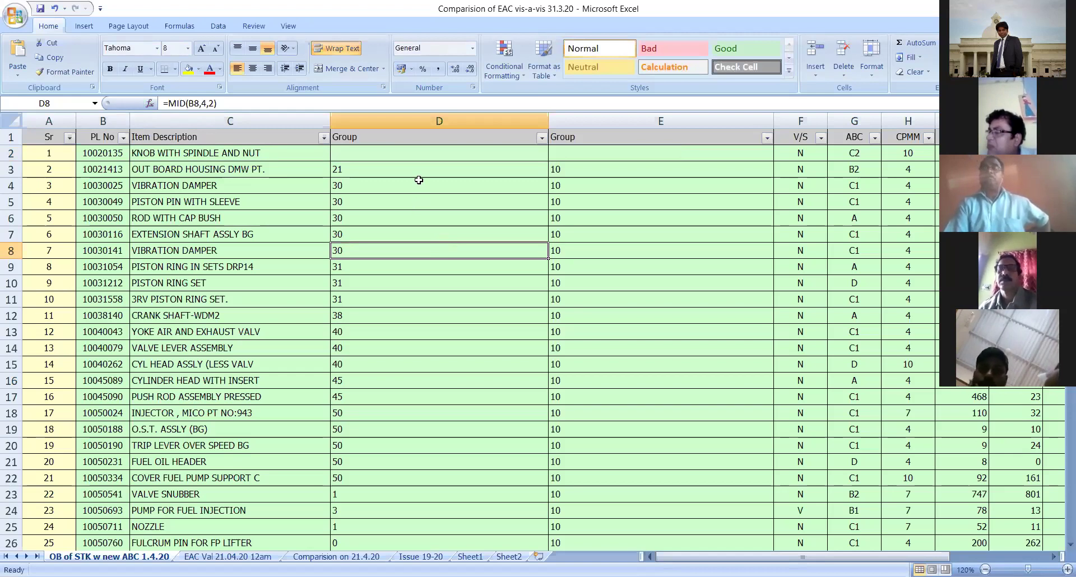
pyautogui.click(437, 204)
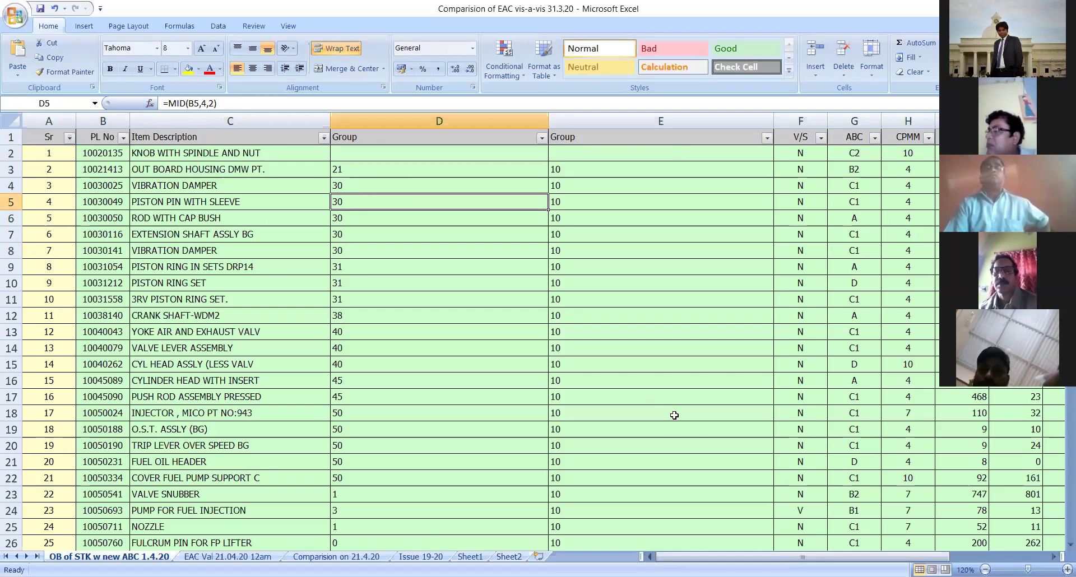
pyautogui.click(653, 413)
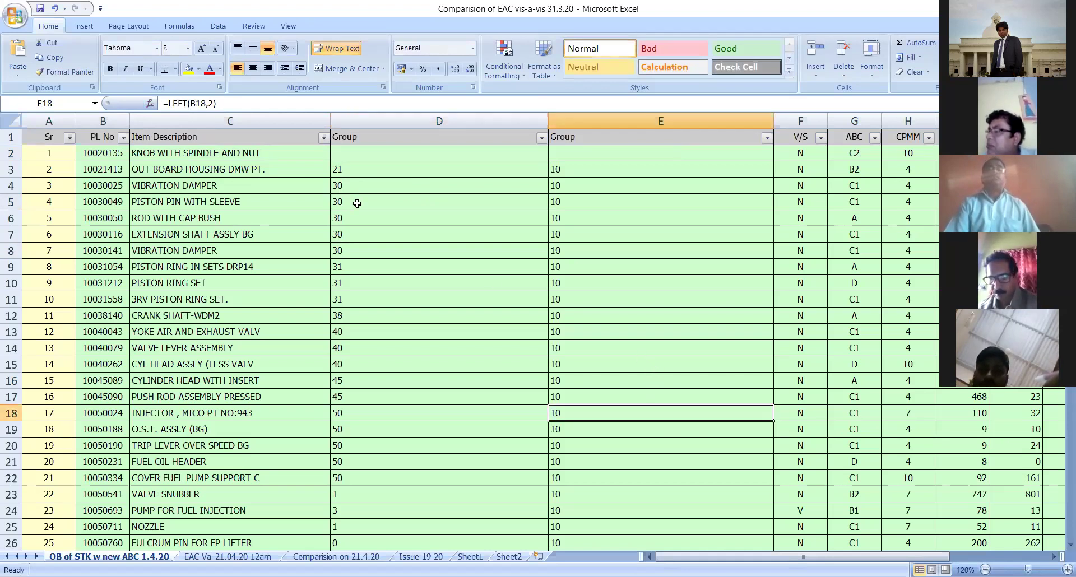
pyautogui.press('Up')
pyautogui.press('Up')
pyautogui.press('Up')
pyautogui.click(377, 152)
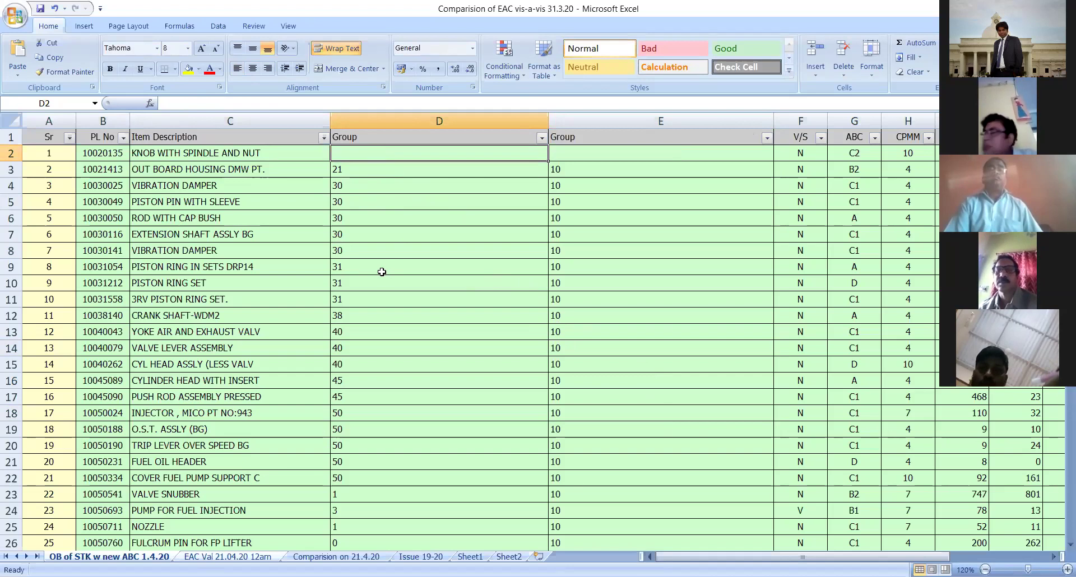
pyautogui.hotkey('ctrl', 'pagedown')
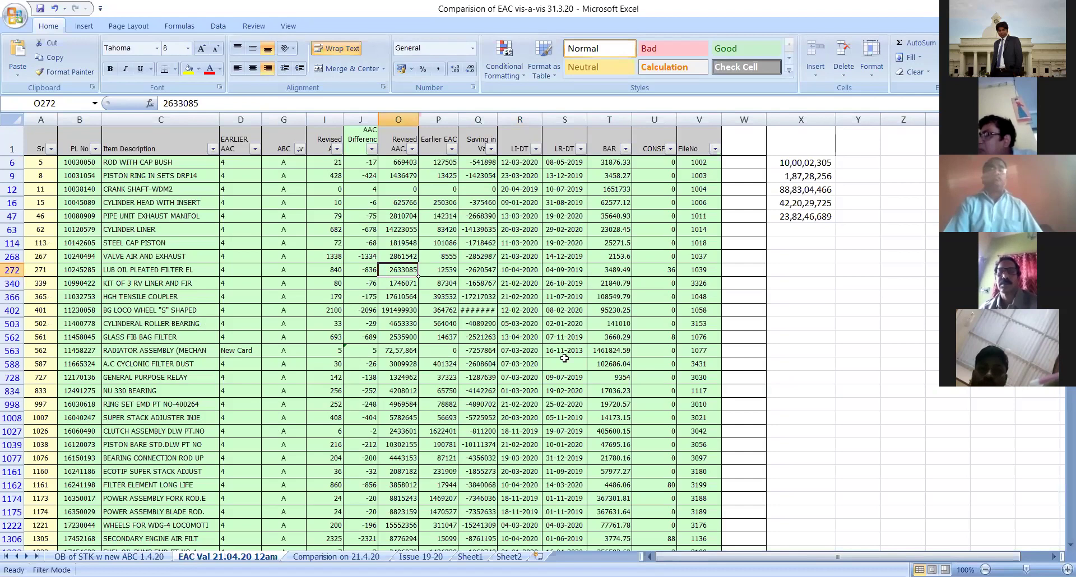
# Step: Check the column X totals such as X6, then return to the OB of STK w new ABC 1.4.20 sheet
pyautogui.click(284, 472)
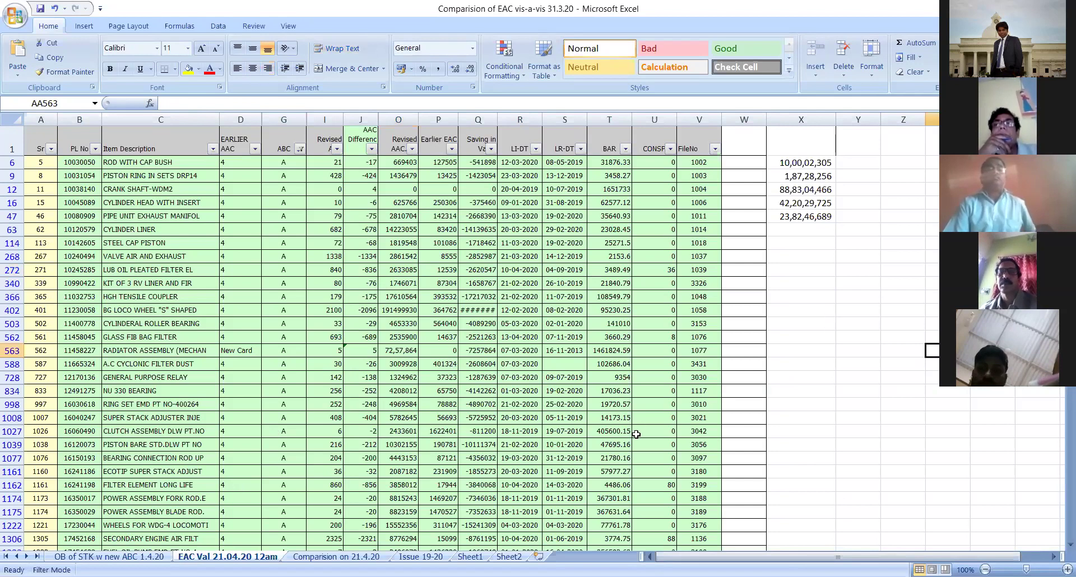
pyautogui.press('Left')
pyautogui.press('Left')
pyautogui.press('Left')
pyautogui.press('Up')
pyautogui.press('Up')
pyautogui.press('Up')
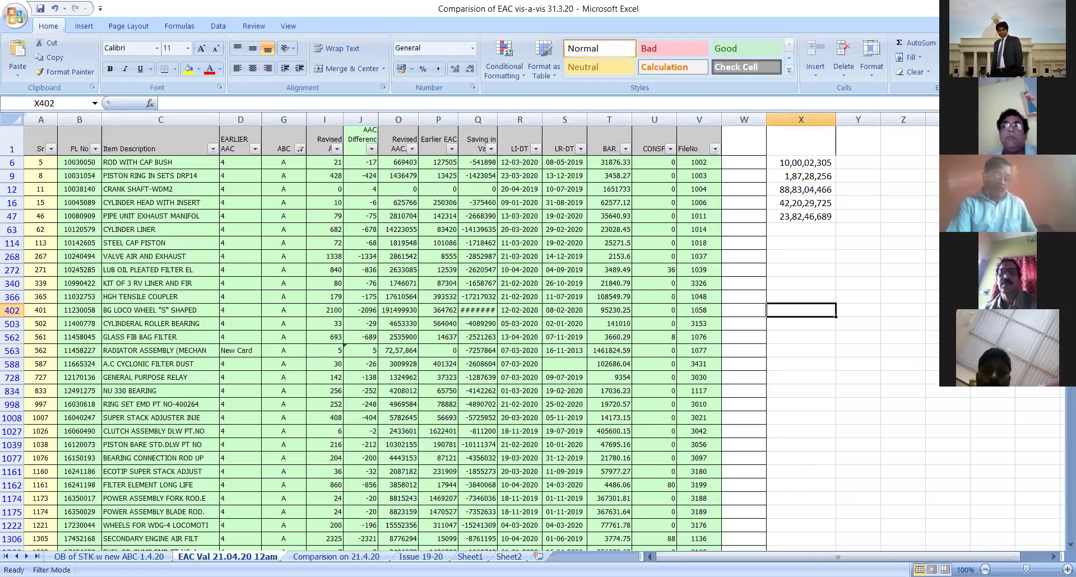
pyautogui.click(857, 389)
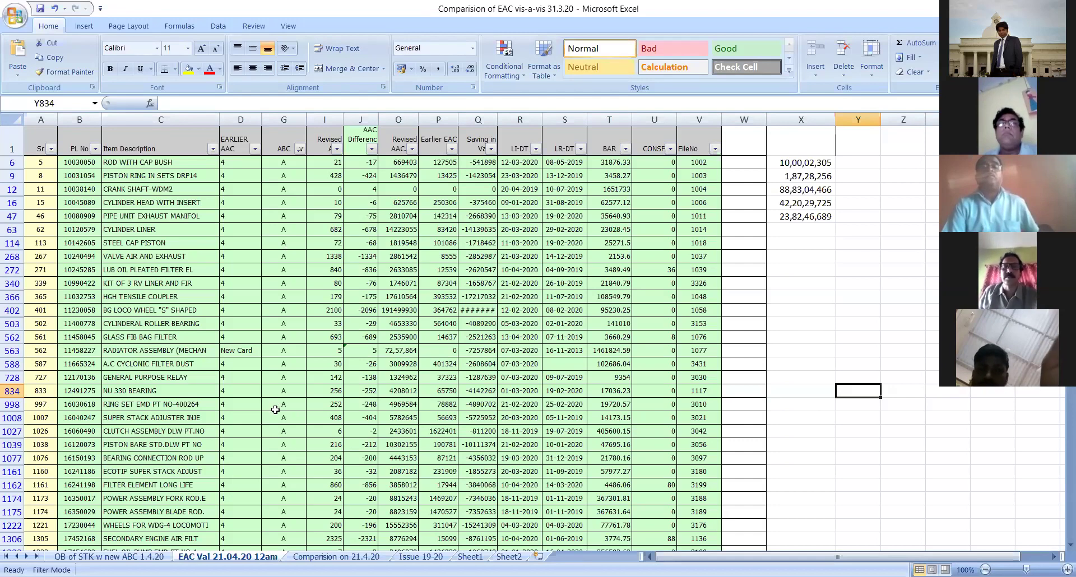
pyautogui.click(801, 162)
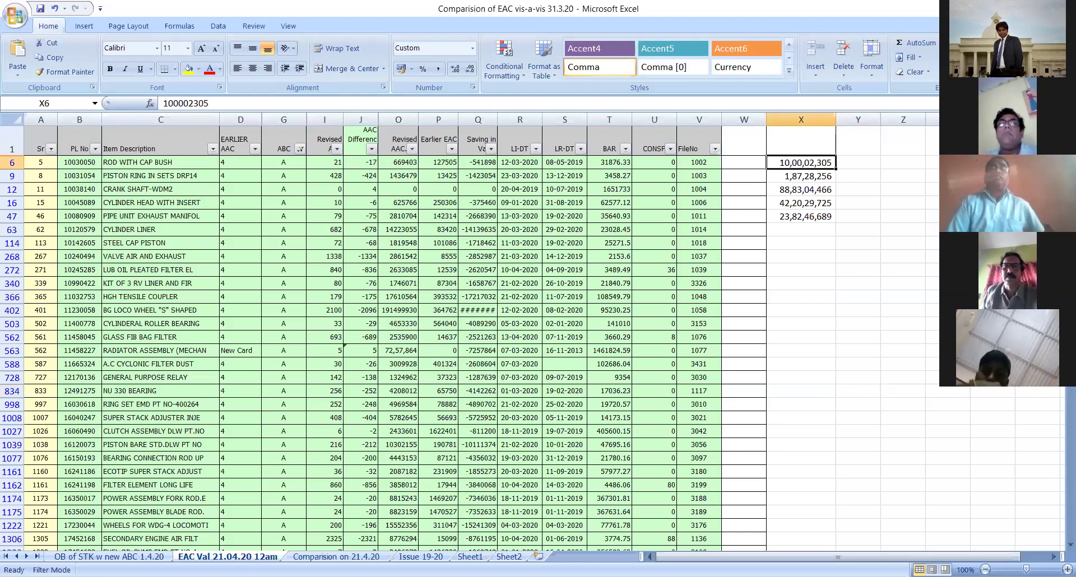
pyautogui.click(132, 556)
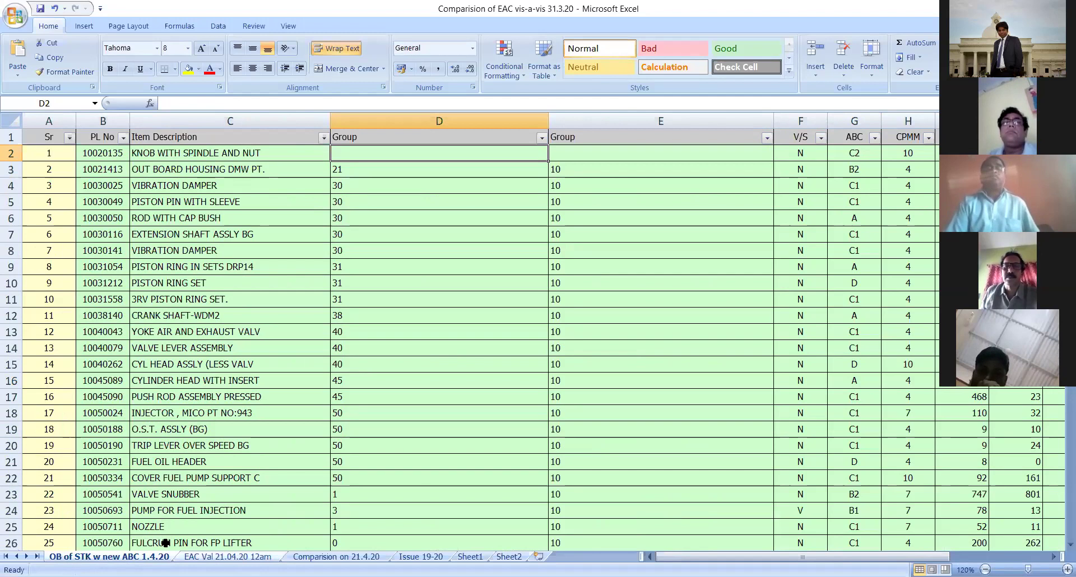
# Step: Go back to the EAC Val 21.04.20 12am sheet and select the Revised AAC.Val header in O1
pyautogui.click(184, 555)
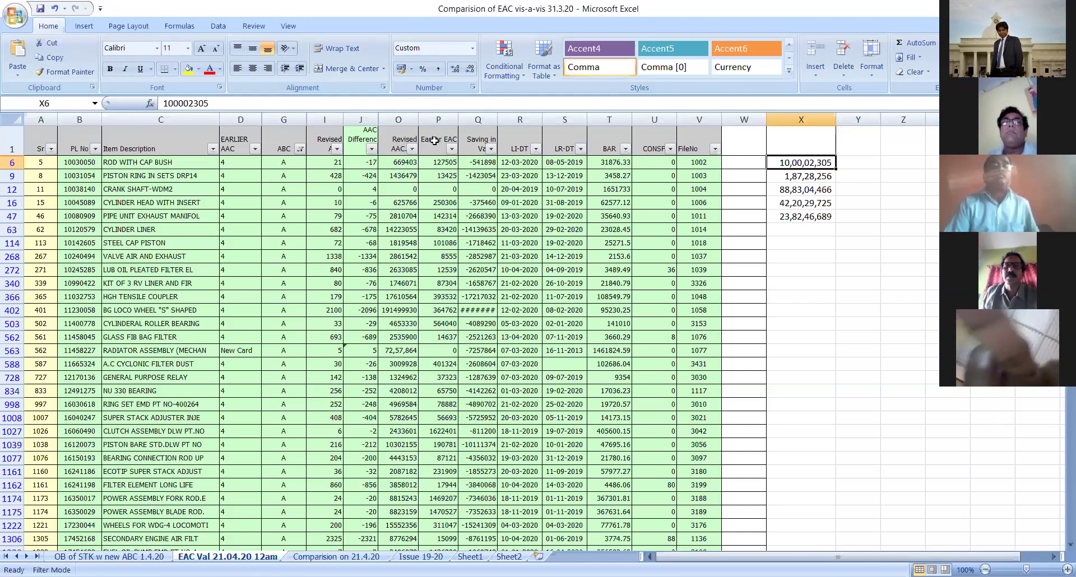
pyautogui.click(397, 141)
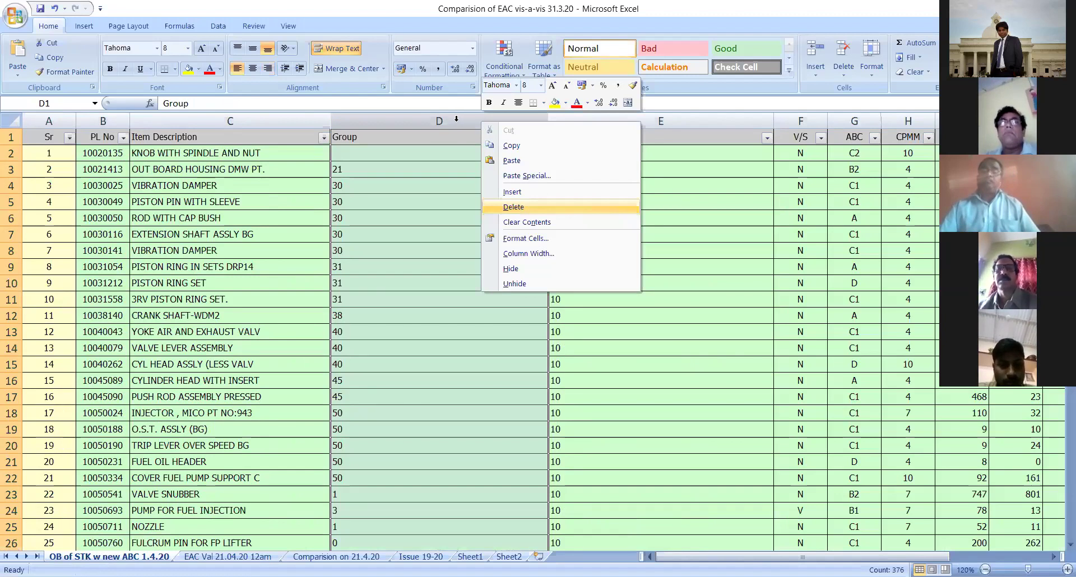
# Step: Delete the two Group columns at column D, then return to the EAC Val 21.04.20 12am sheet
pyautogui.click(508, 208)
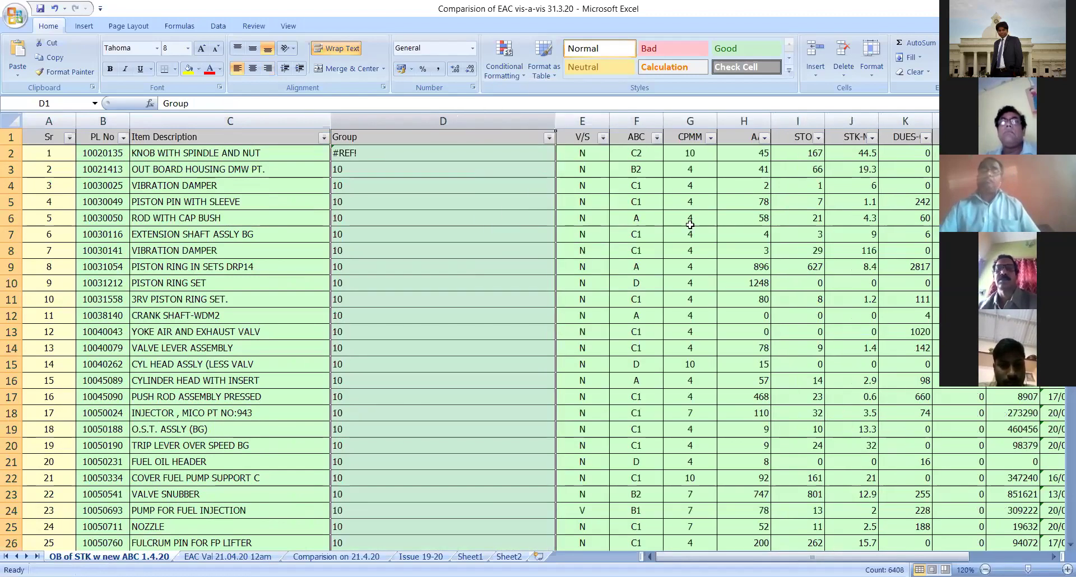
pyautogui.rightClick(456, 121)
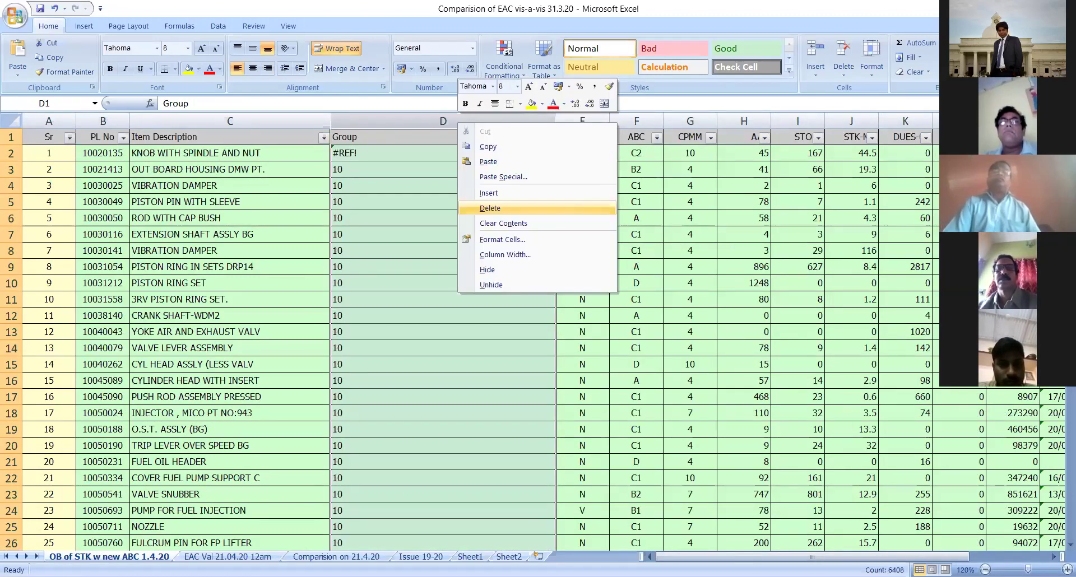
pyautogui.click(493, 208)
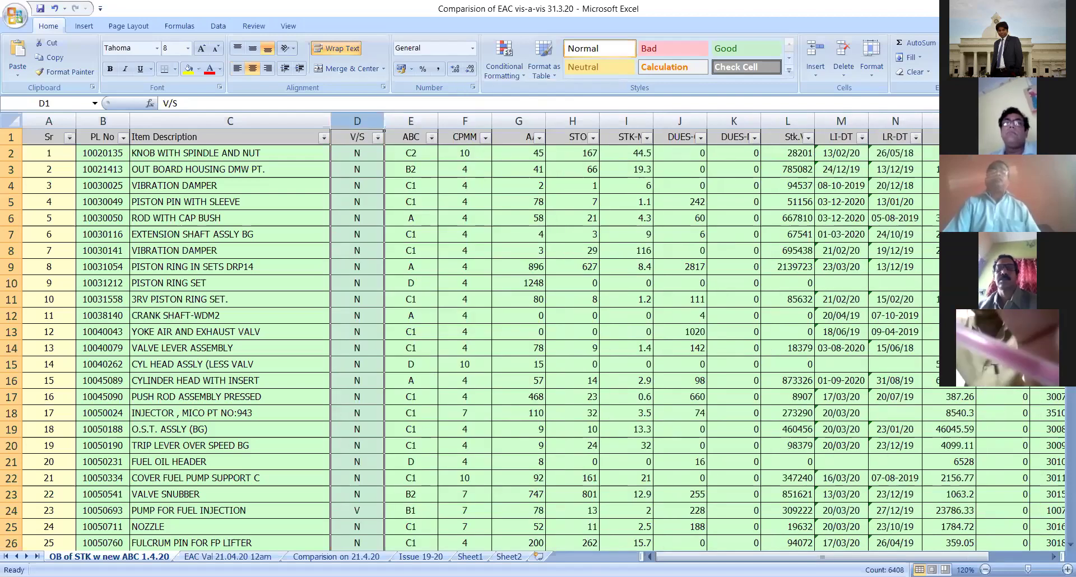
pyautogui.click(680, 218)
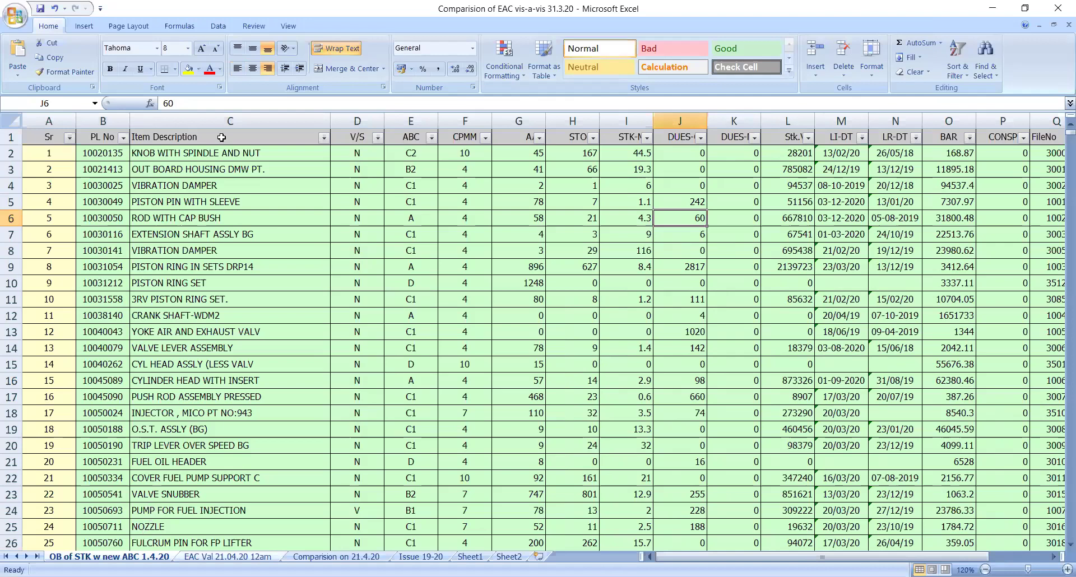
pyautogui.hotkey('ctrl', 'pagedown')
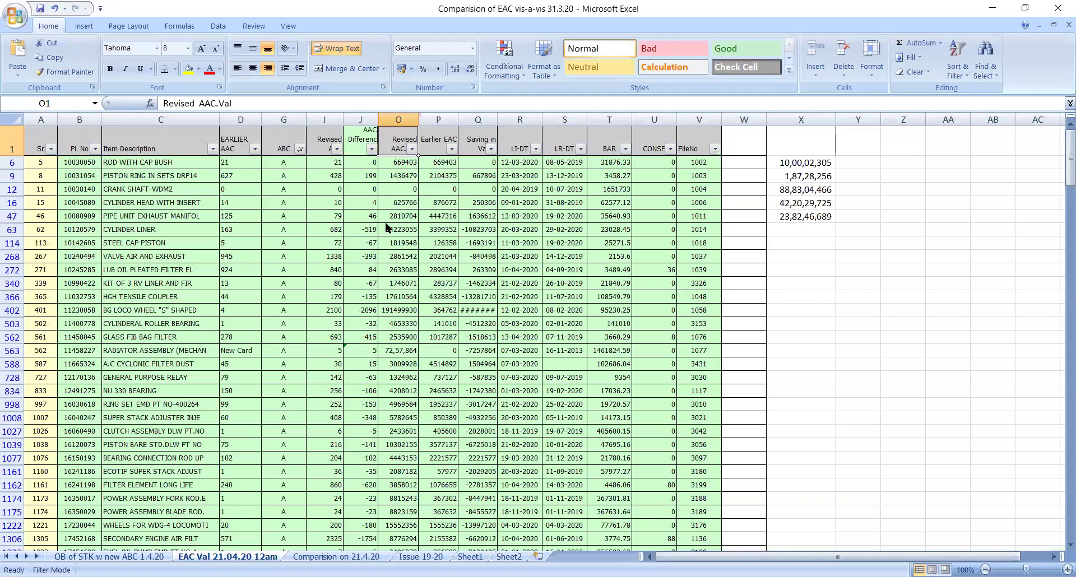
# Step: Reapply the ABC AutoFilter for class A only, listing 265 of 6347 records, and scroll the results
pyautogui.click(300, 149)
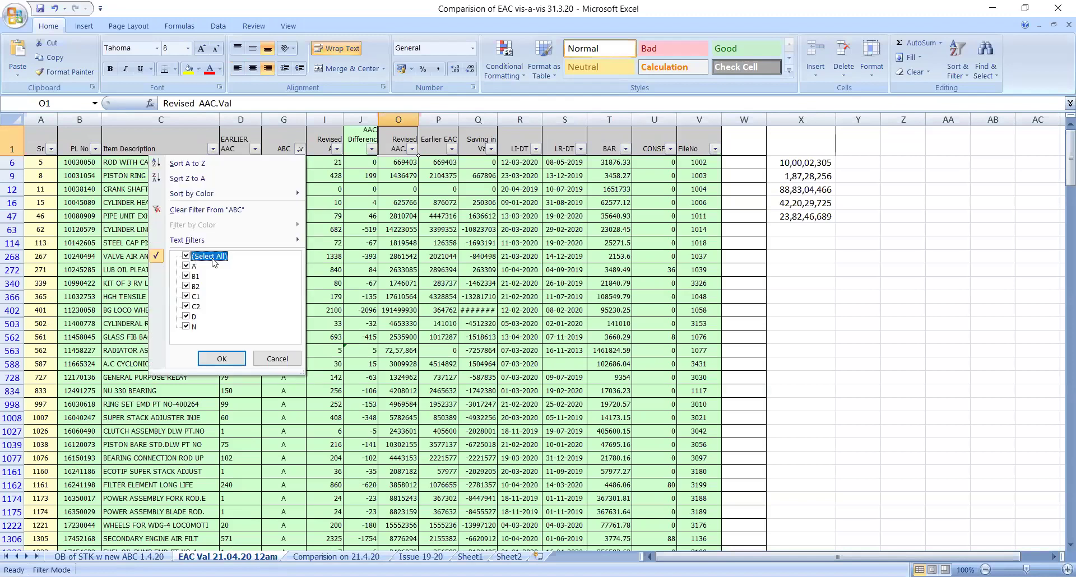
pyautogui.click(221, 358)
pyautogui.click(371, 148)
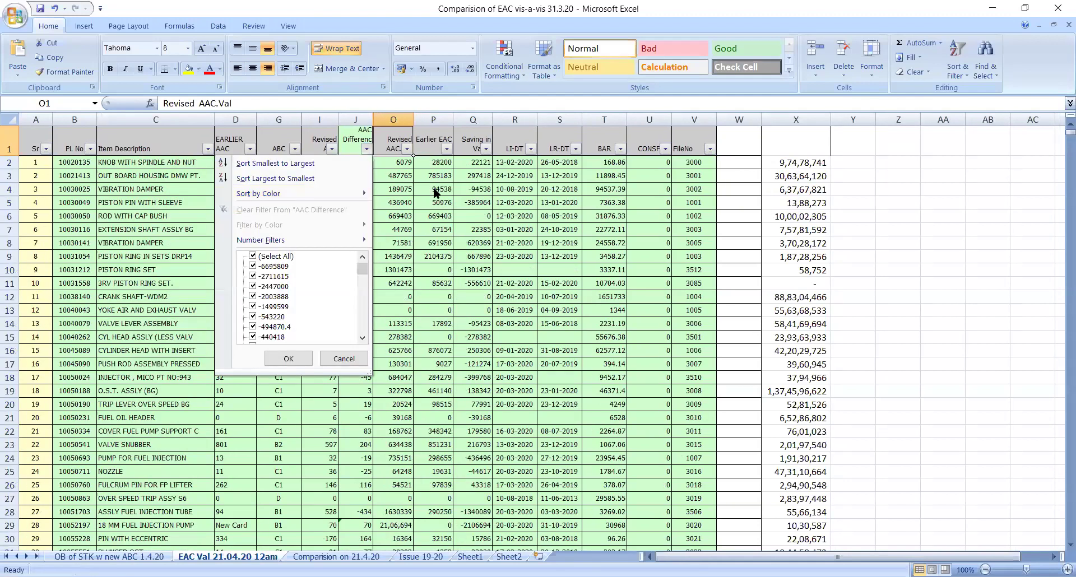
pyautogui.click(294, 151)
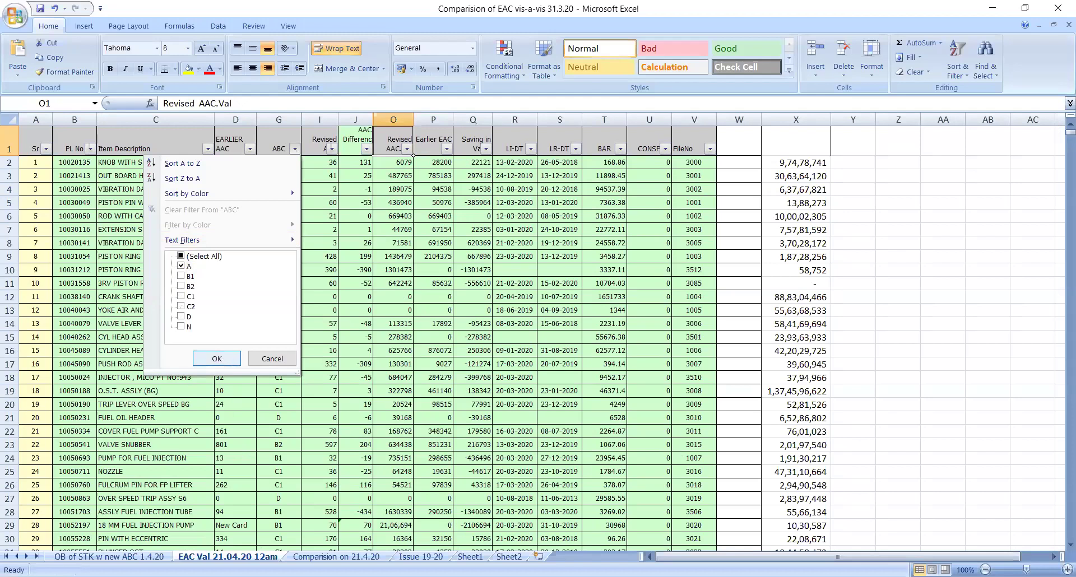
pyautogui.press('Return')
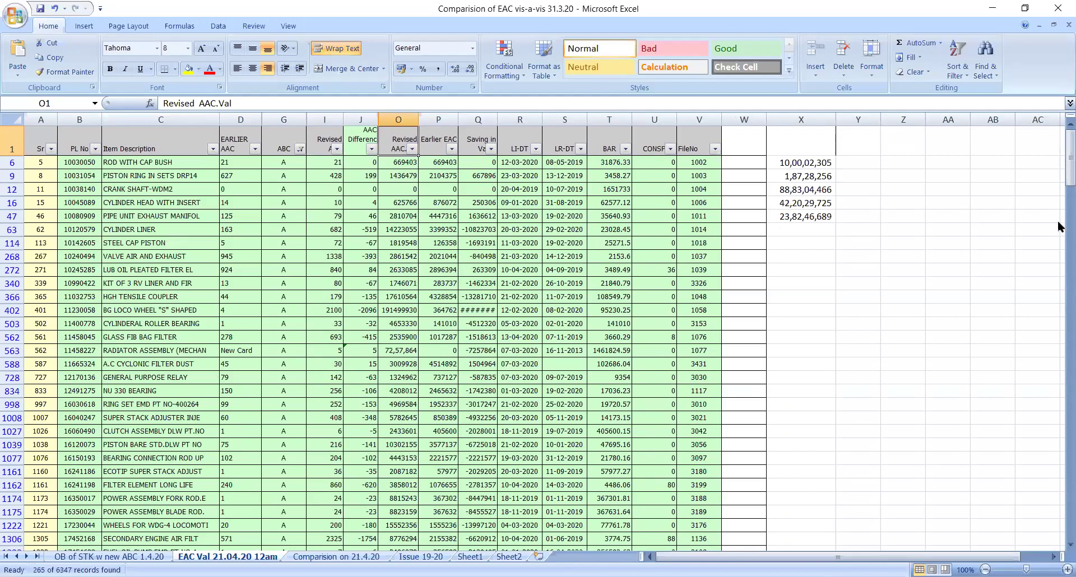
pyautogui.moveTo(1070, 157); pyautogui.dragTo(1069, 510)
# Step: Rename the O1 header from Revised AAC.Val to Current AAC
pyautogui.moveTo(814, 287); pyautogui.dragTo(815, 288)
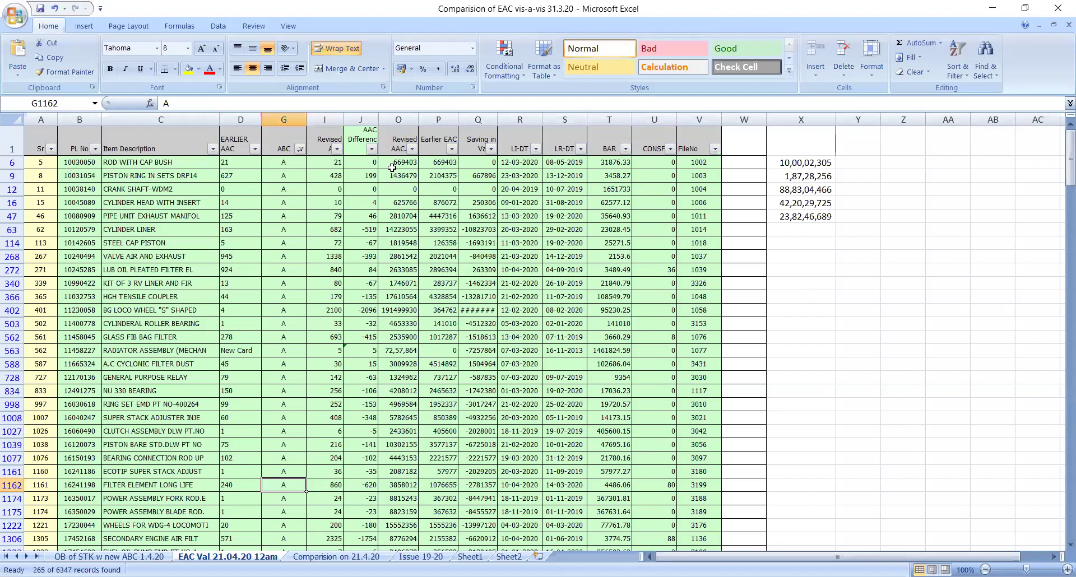
pyautogui.hotkey('ctrl', 'Home')
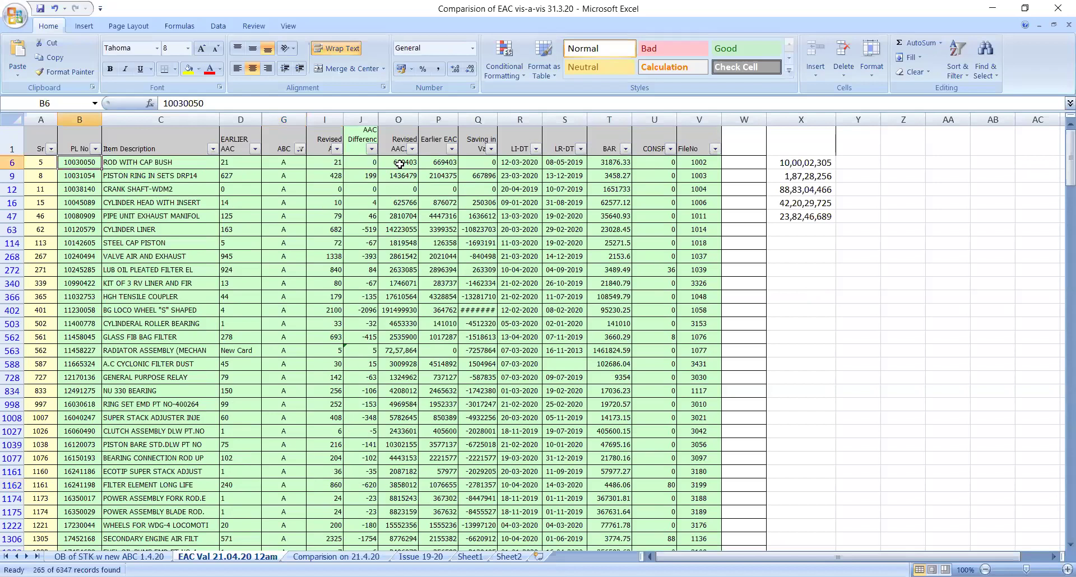
pyautogui.click(404, 162)
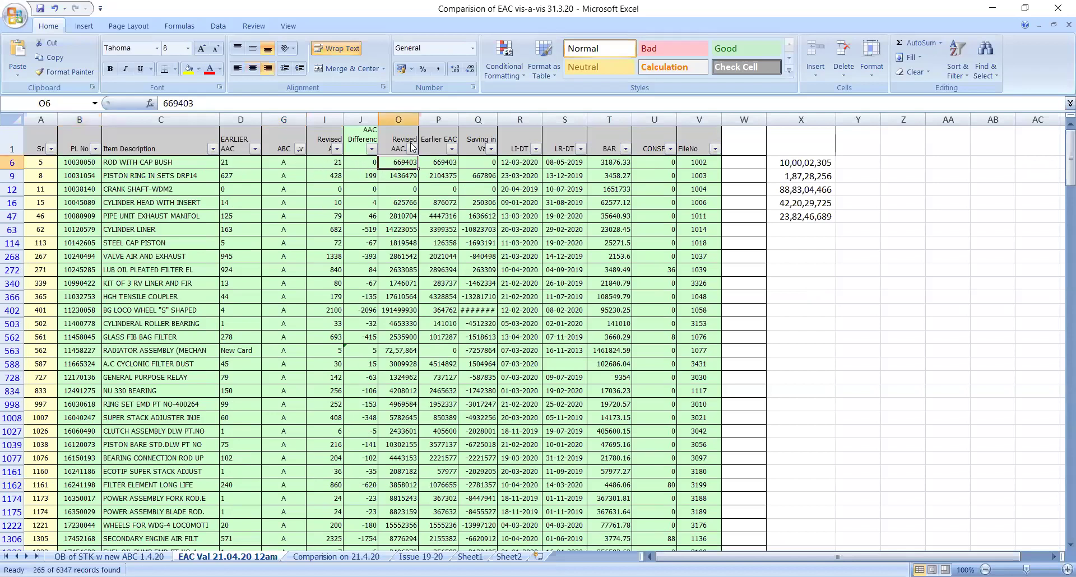
pyautogui.click(402, 145)
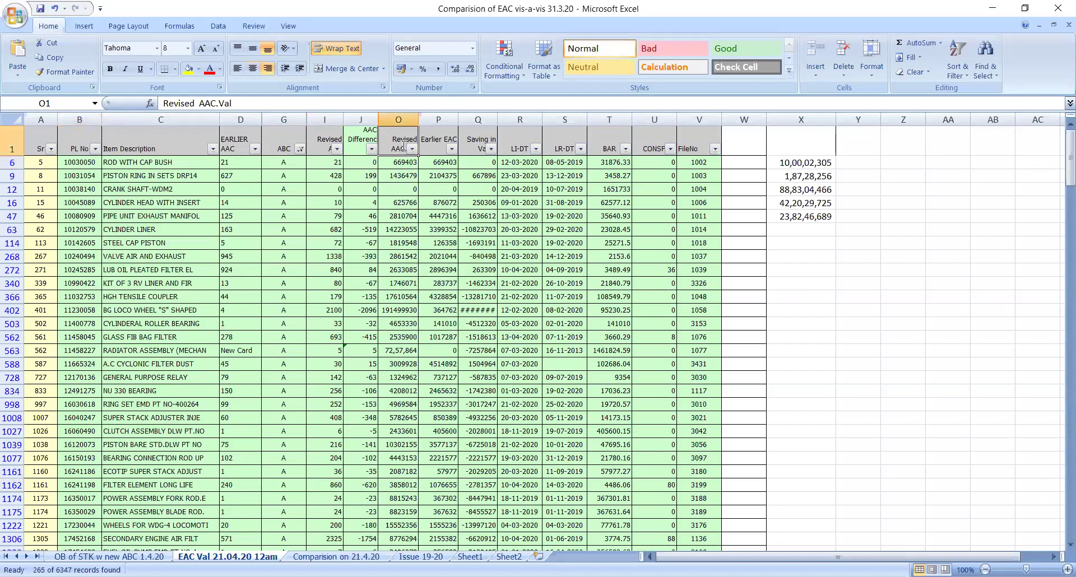
pyautogui.write('Current')
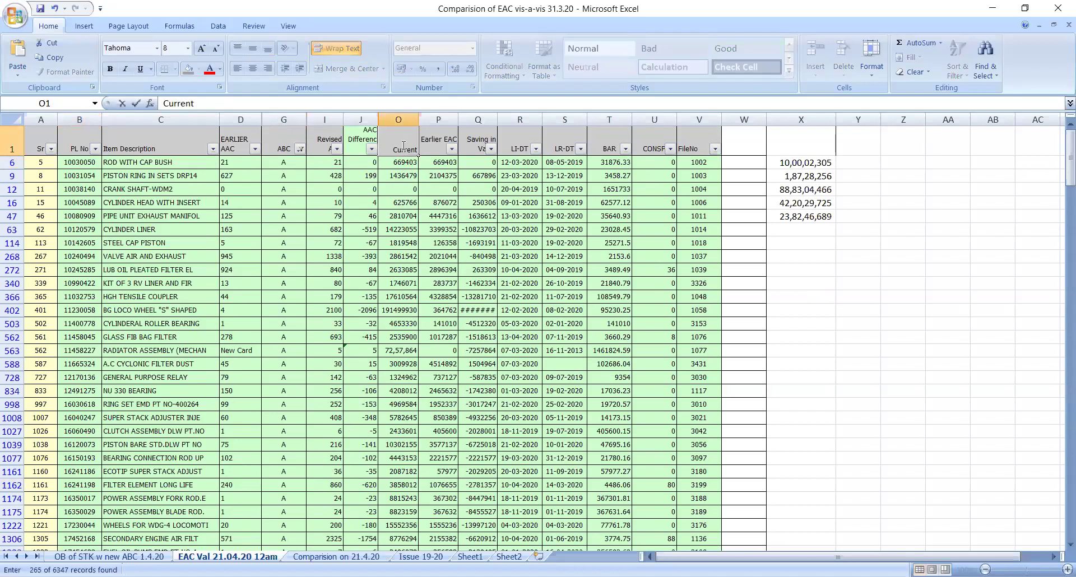
pyautogui.write(' AA')
pyautogui.press('Return')
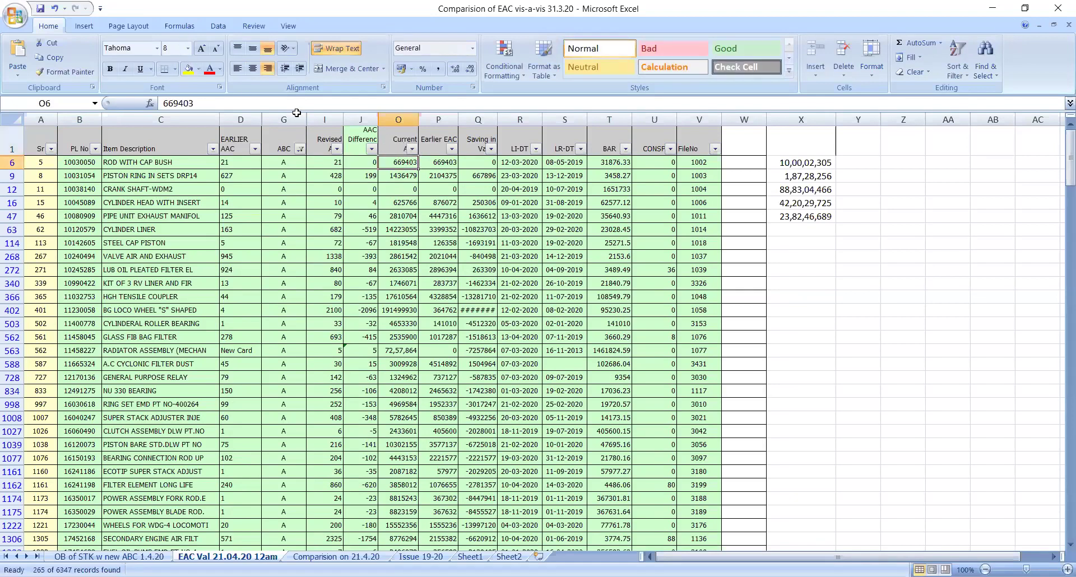
# Step: Shade the Current AAC column O yellow down the filtered list
pyautogui.click(397, 137)
pyautogui.hotkey('ctrl', 'shift', 'Down')
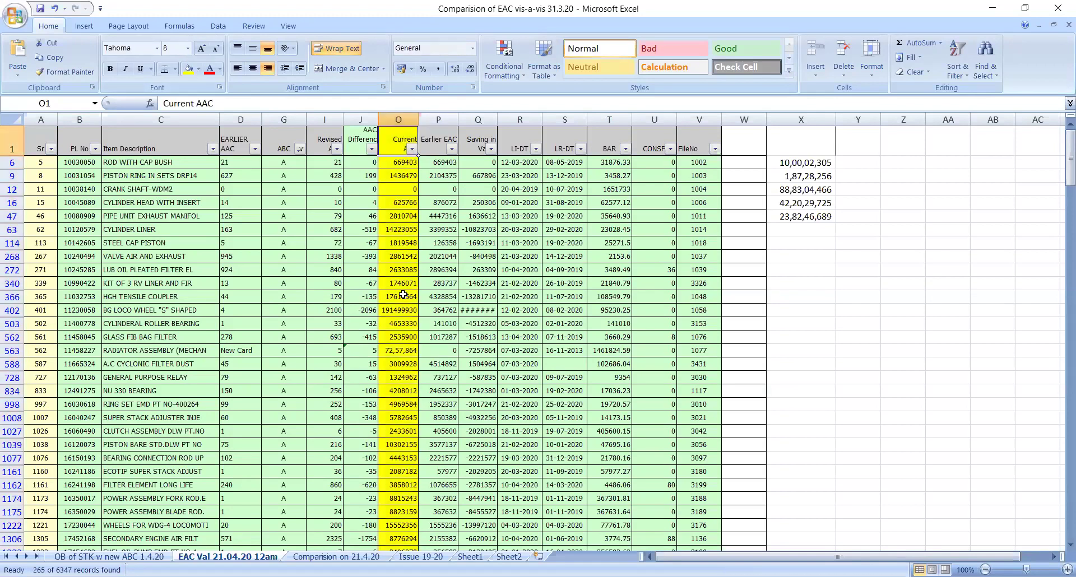
pyautogui.click(226, 106)
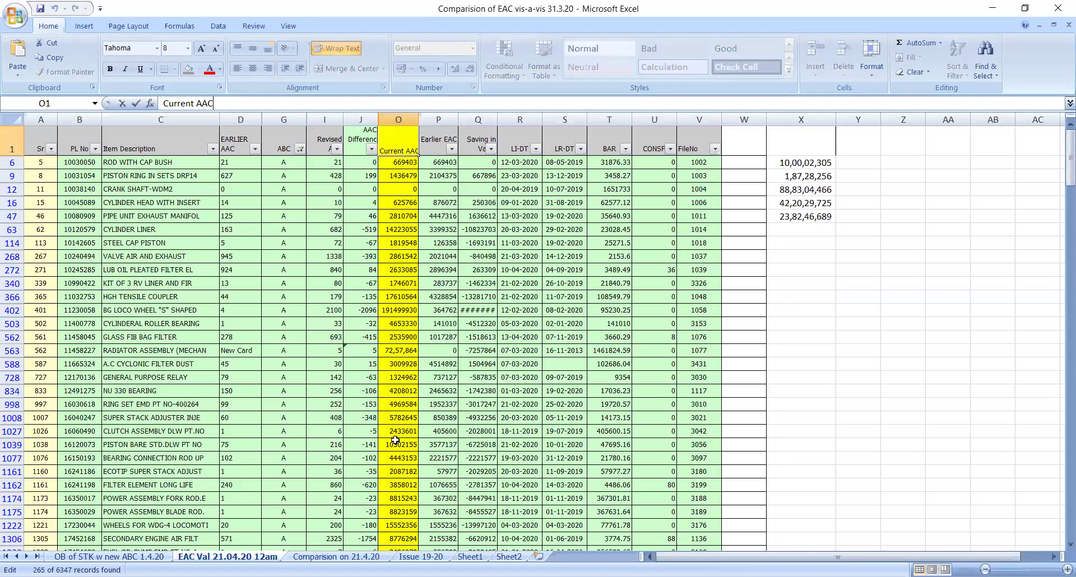
pyautogui.click(744, 120)
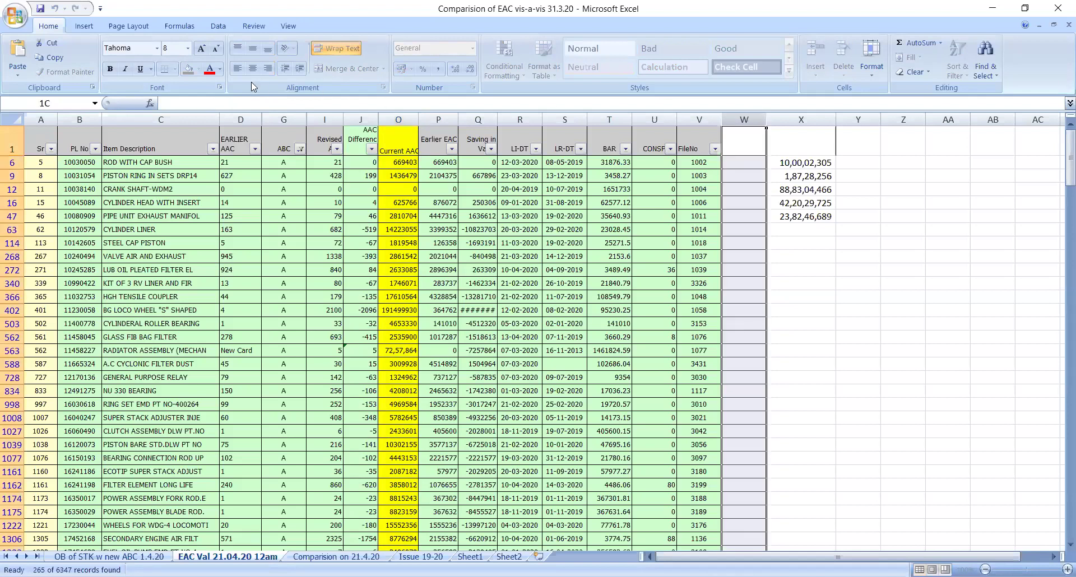
# Step: Fill column W light green
pyautogui.click(198, 69)
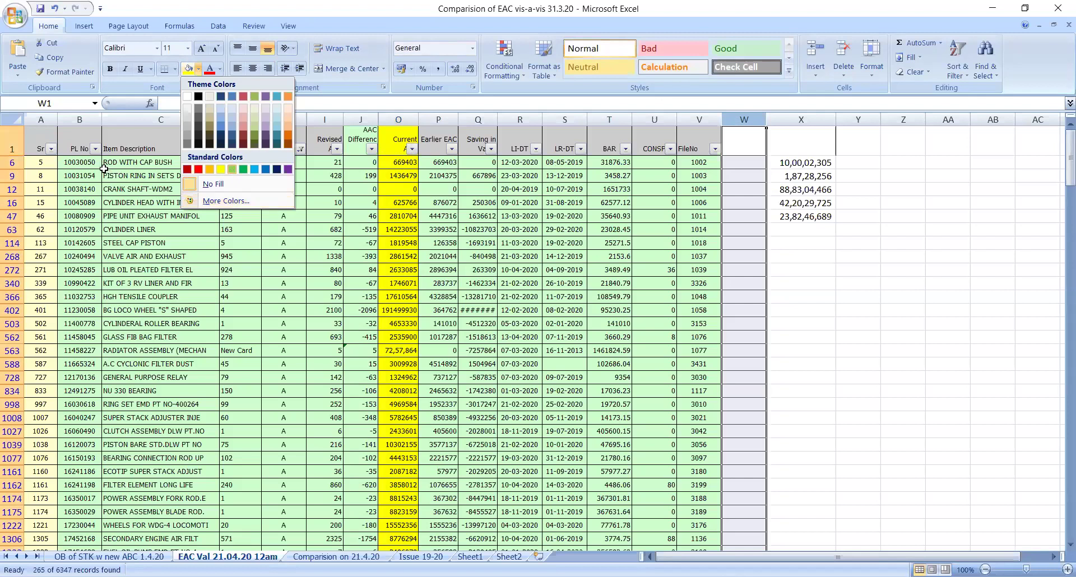
pyautogui.click(231, 169)
pyautogui.click(82, 162)
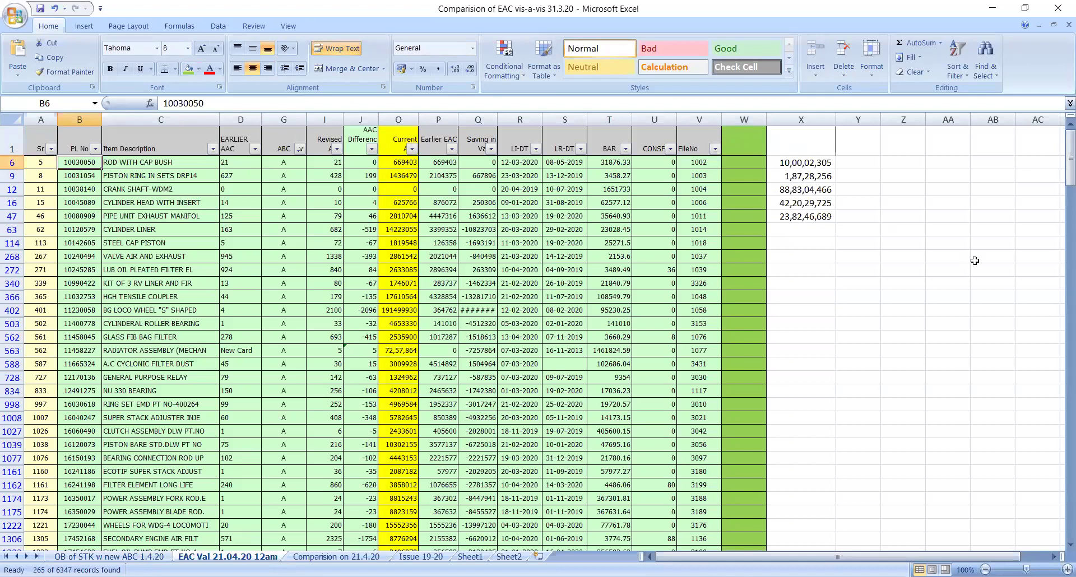
# Step: Head column W 'What is AAC on 1.4.20' and autofit its width
pyautogui.write('Wha')
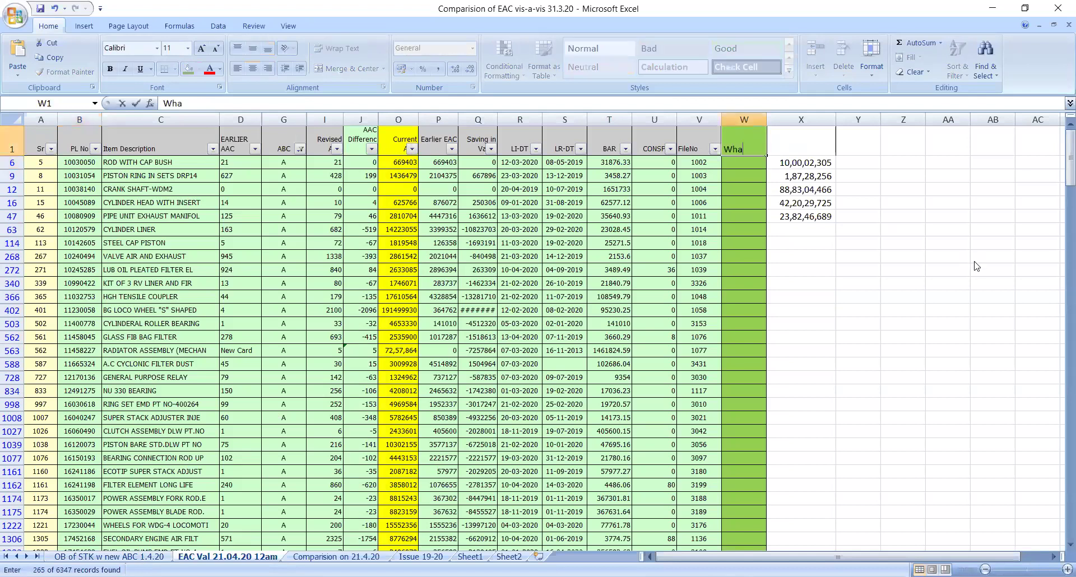
pyautogui.write('t is AA')
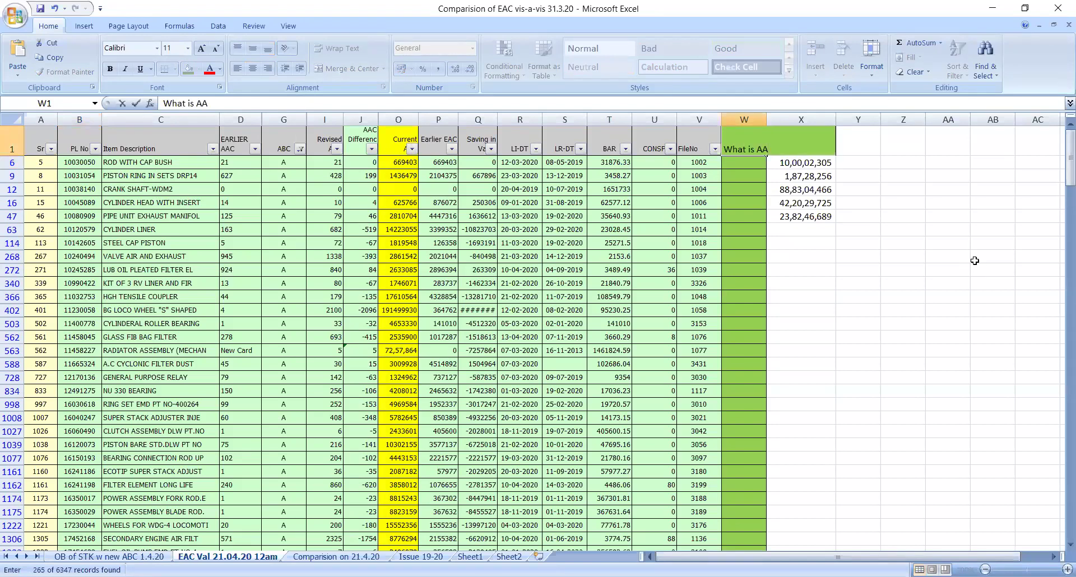
pyautogui.write('C on 1')
pyautogui.write('.4.20')
pyautogui.press('Return')
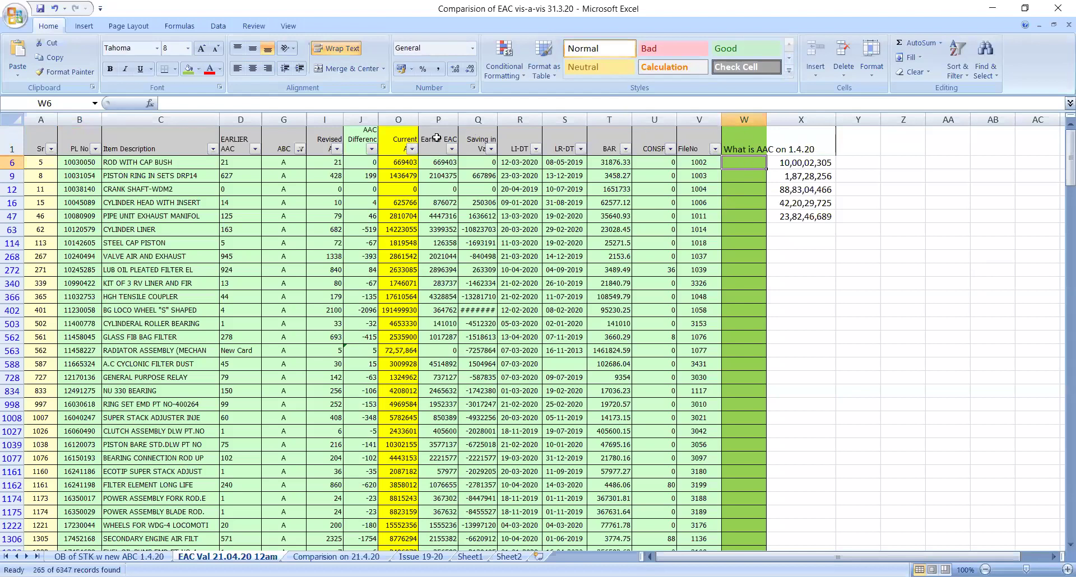
pyautogui.hotkey('alt', 'h')
pyautogui.press('o')
pyautogui.press('i')
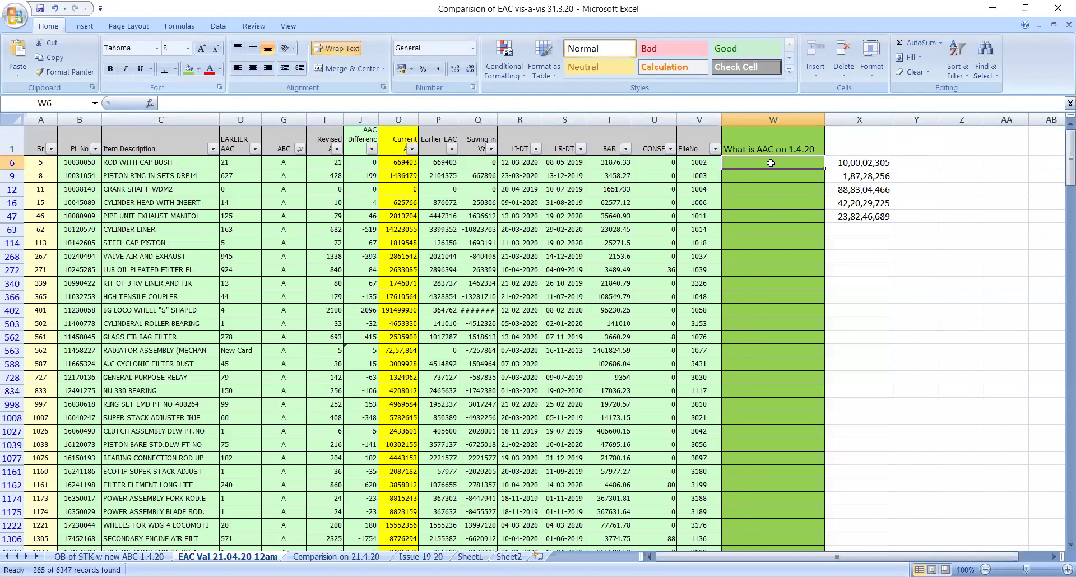
# Step: Mark W6 red and look up PL No 10030050 on the OB of STK w new ABC 1.4.20 sheet
pyautogui.press('F4')
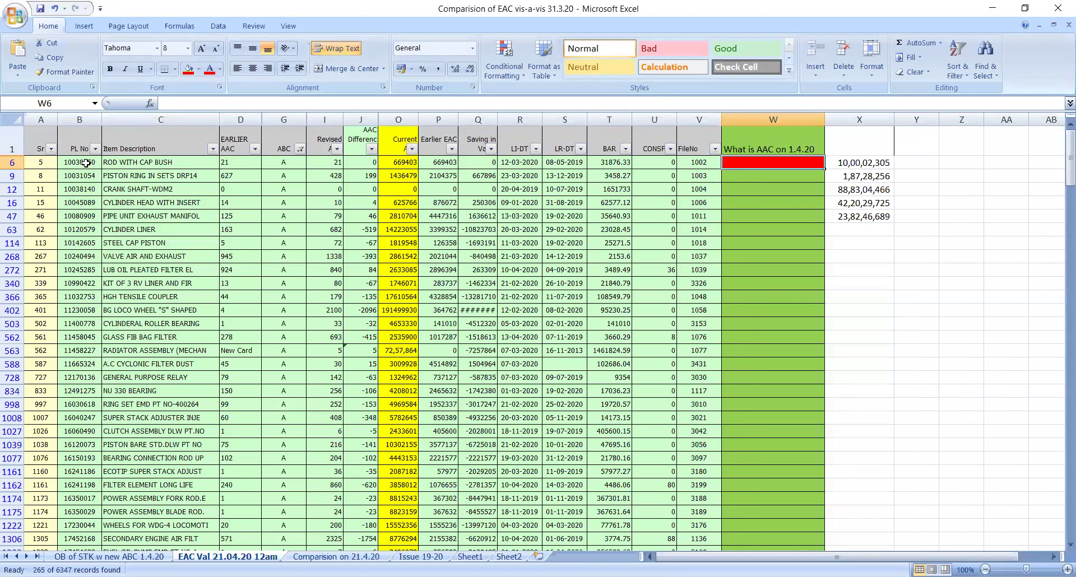
pyautogui.press('Down')
pyautogui.press('Right')
pyautogui.press('Right')
pyautogui.press('Right')
pyautogui.click(86, 163)
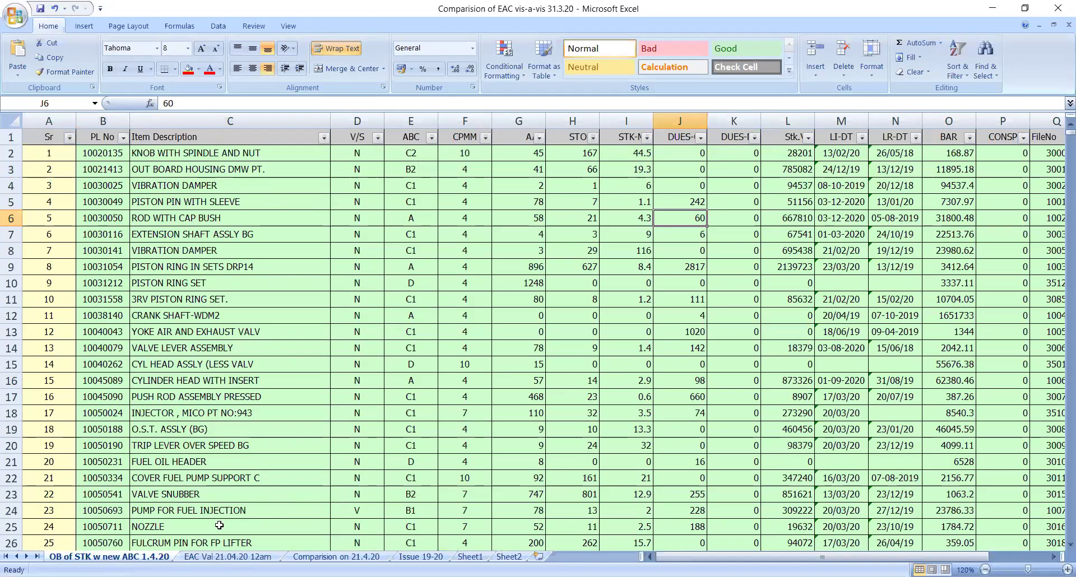
pyautogui.click(112, 557)
pyautogui.hotkey('ctrl', 'pagedown')
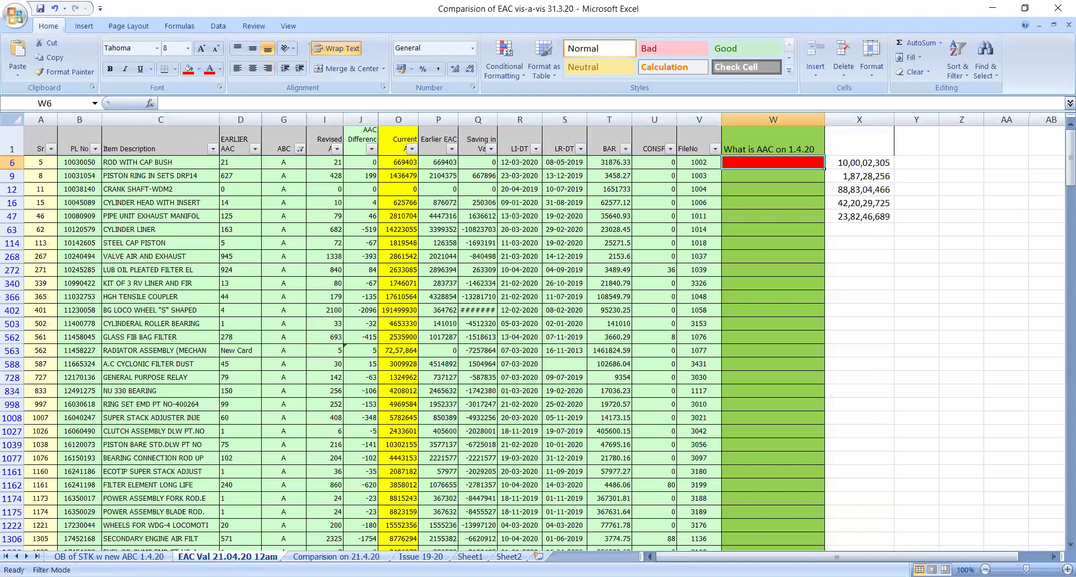
# Step: Replace W6's red fill with white
pyautogui.click(79, 162)
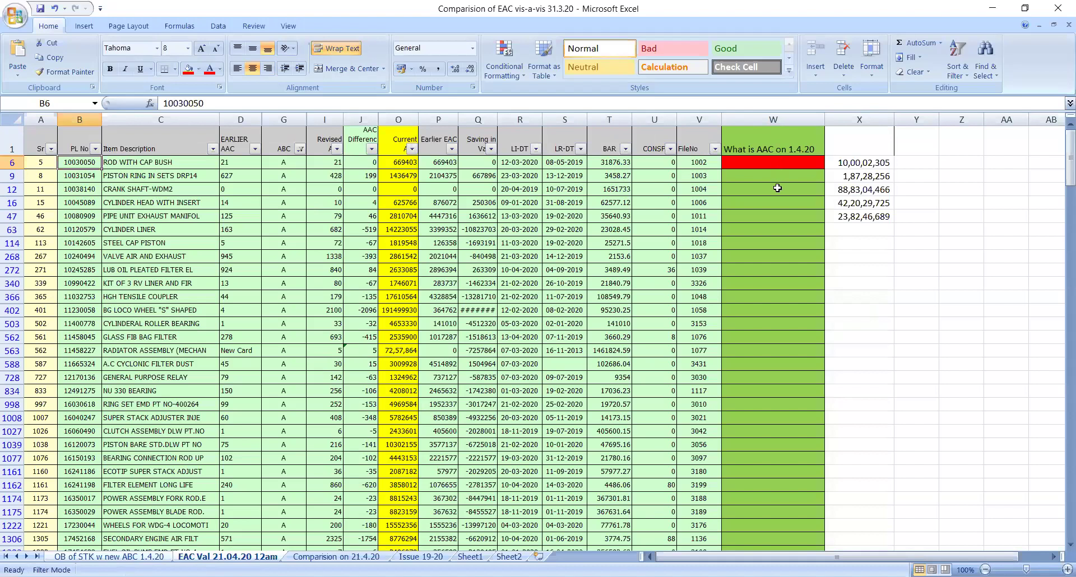
pyautogui.click(198, 69)
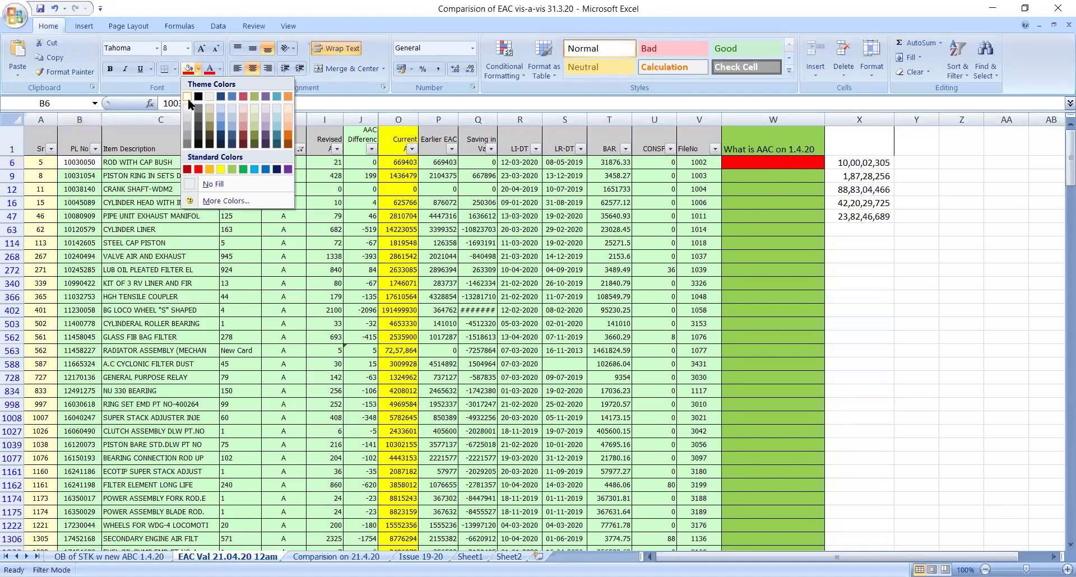
pyautogui.click(188, 98)
pyautogui.click(916, 242)
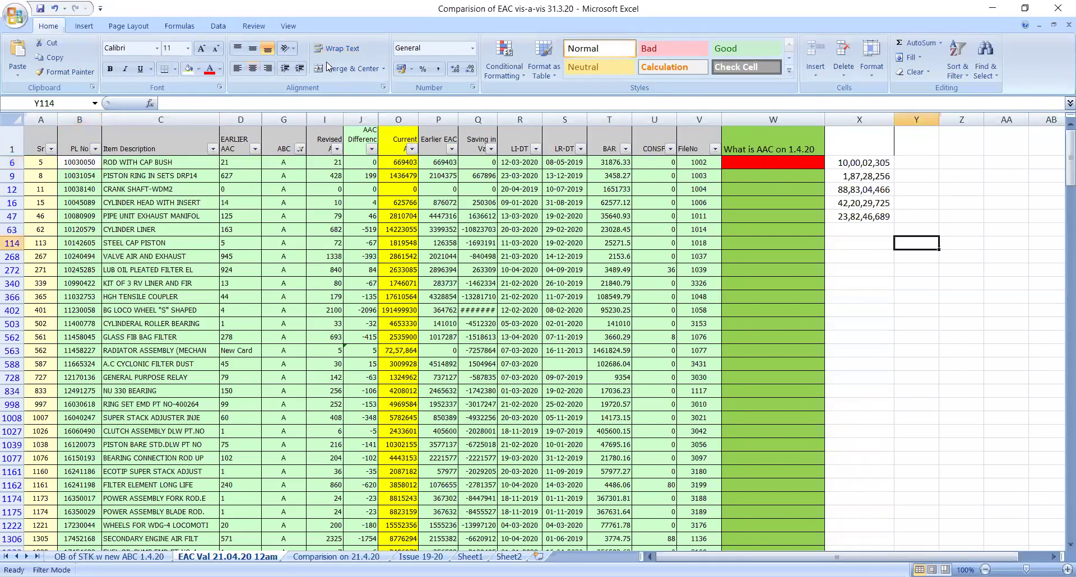
pyautogui.hotkey('ctrl', 'z')
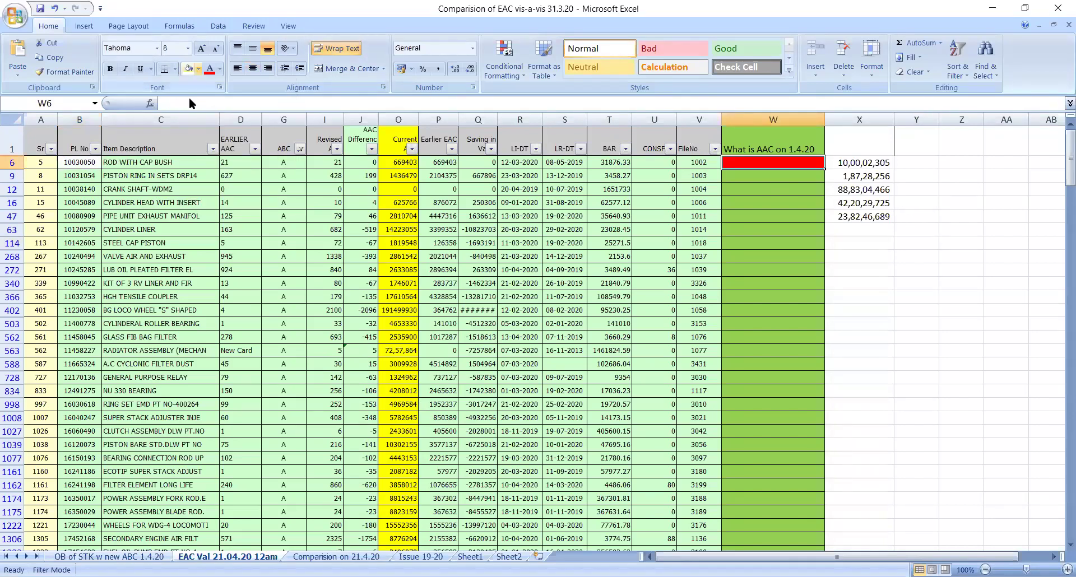
pyautogui.click(199, 68)
pyautogui.click(190, 99)
pyautogui.click(1046, 215)
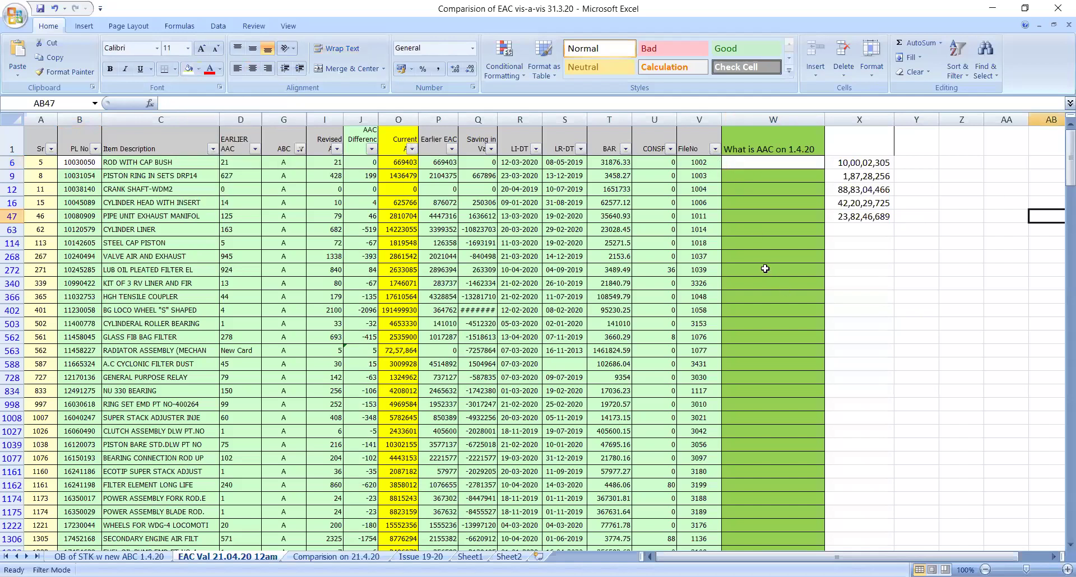
pyautogui.hotkey('ctrl', 'z')
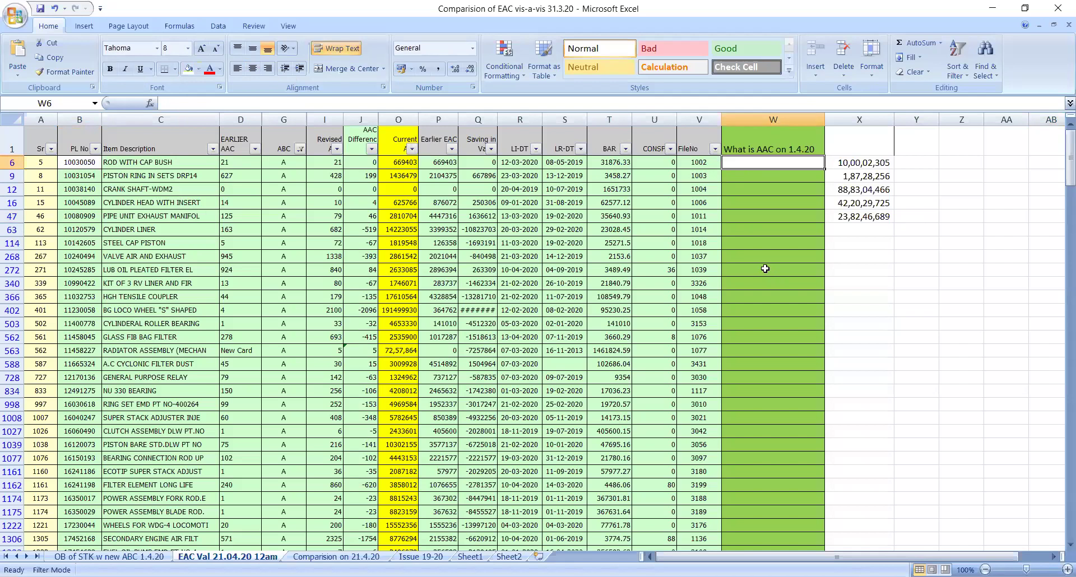
# Step: Enter =vlookup( in W6 with B6's PL No as the lookup value
pyautogui.write('=vlookup')
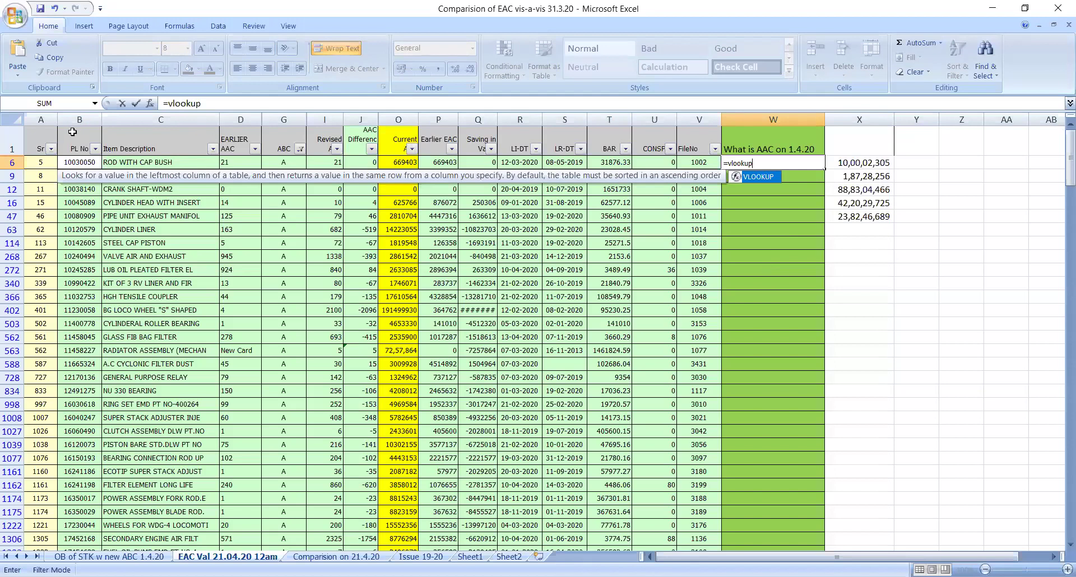
pyautogui.scroll(-2, 72, 132)
pyautogui.scroll(1, 73, 132)
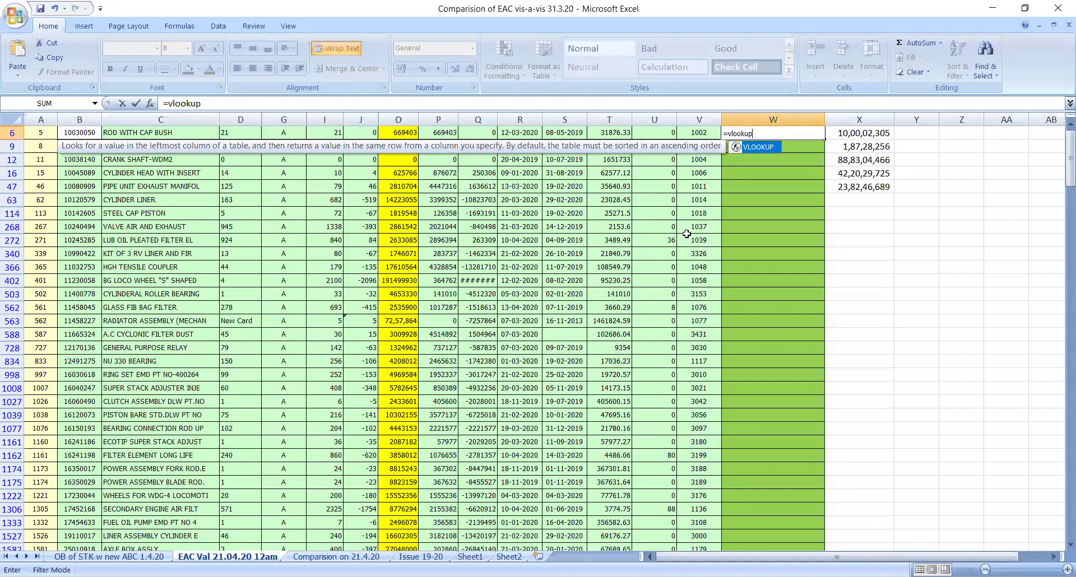
pyautogui.write('(')
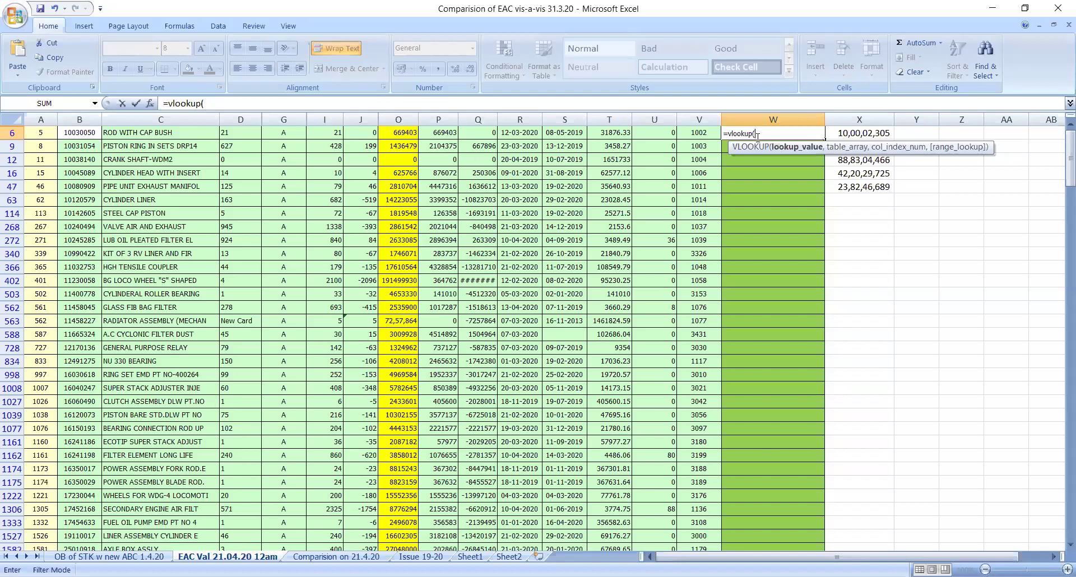
pyautogui.click(79, 132)
# Step: Add 'OB of STK w new ABC 1.4.20'!B:P as the VLOOKUP table range, followed by a comma
pyautogui.write(',')
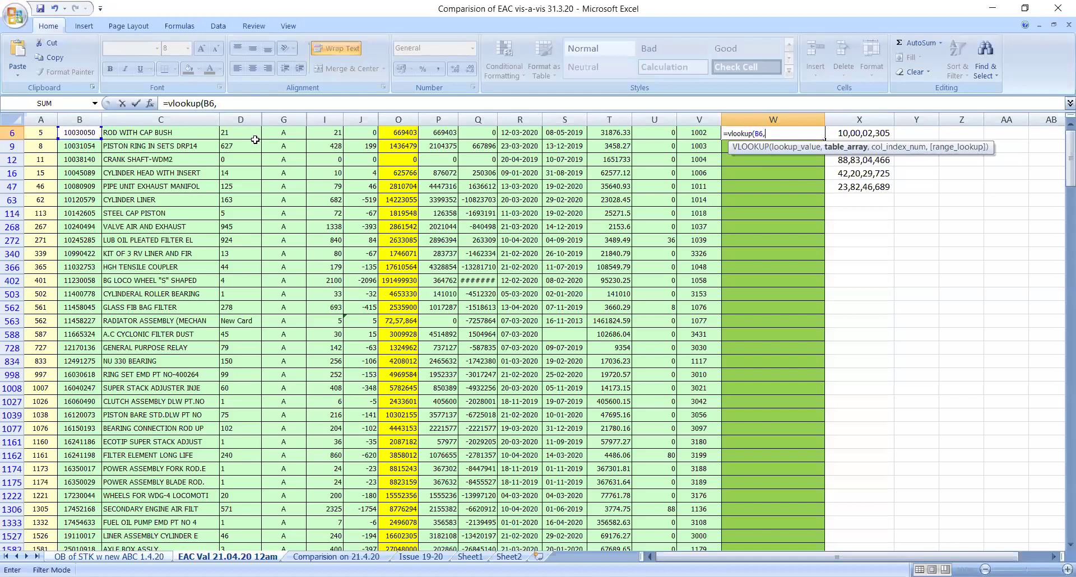
pyautogui.hotkey('ctrl', 'pageup')
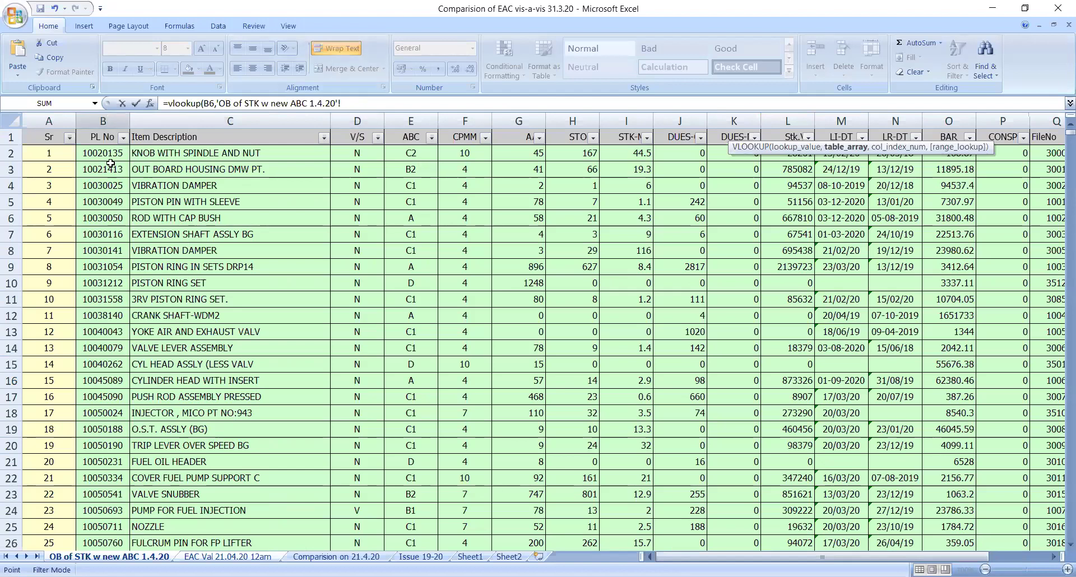
pyautogui.click(106, 116)
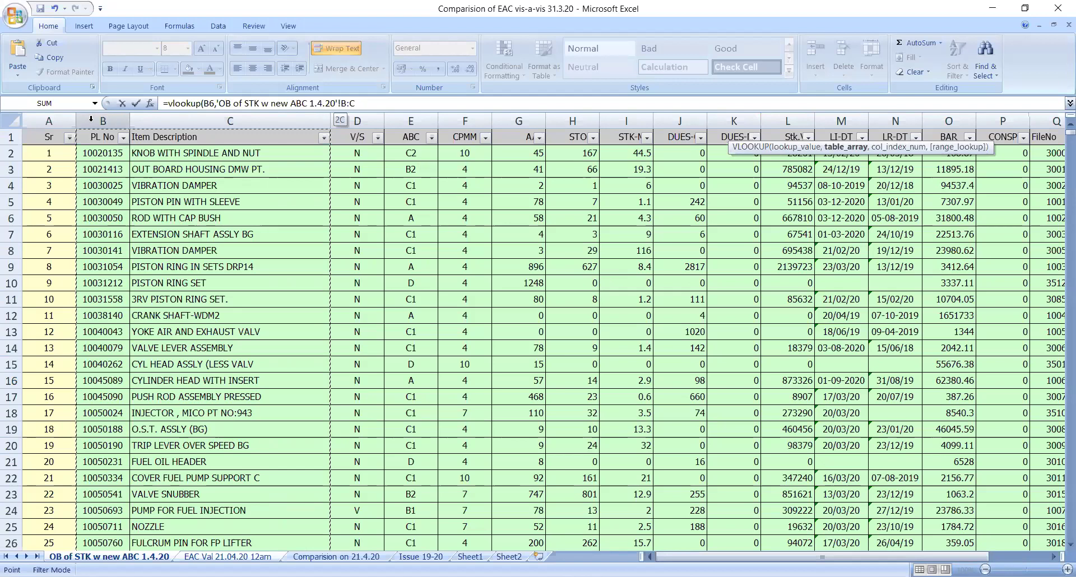
pyautogui.hotkey('ctrl', 'shift', 'Right')
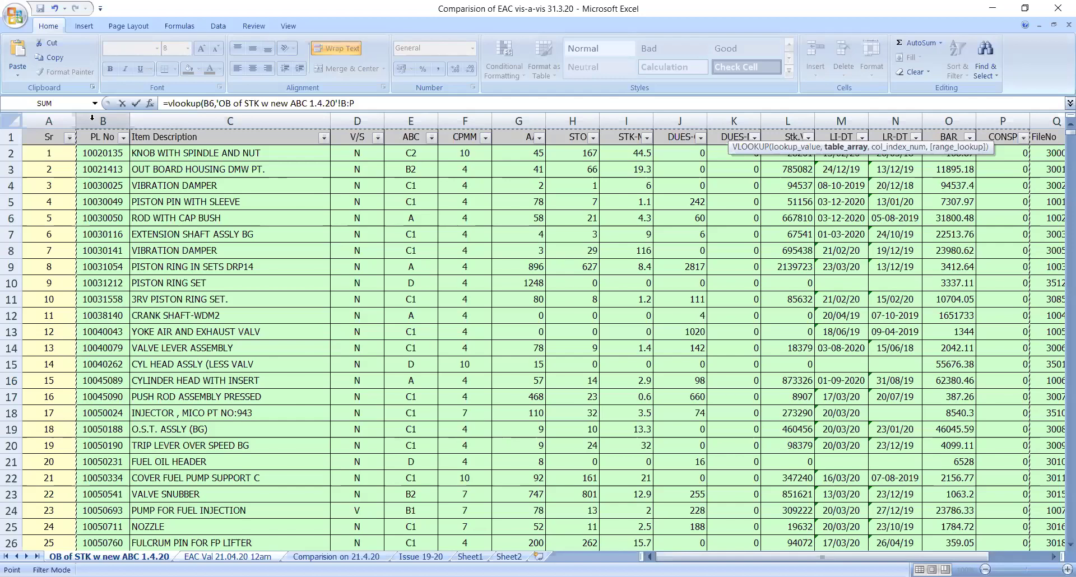
pyautogui.keyDown('shift'); pyautogui.click(324, 122); pyautogui.keyUp('shift')
pyautogui.moveTo(324, 122); pyautogui.dragTo(1011, 118)
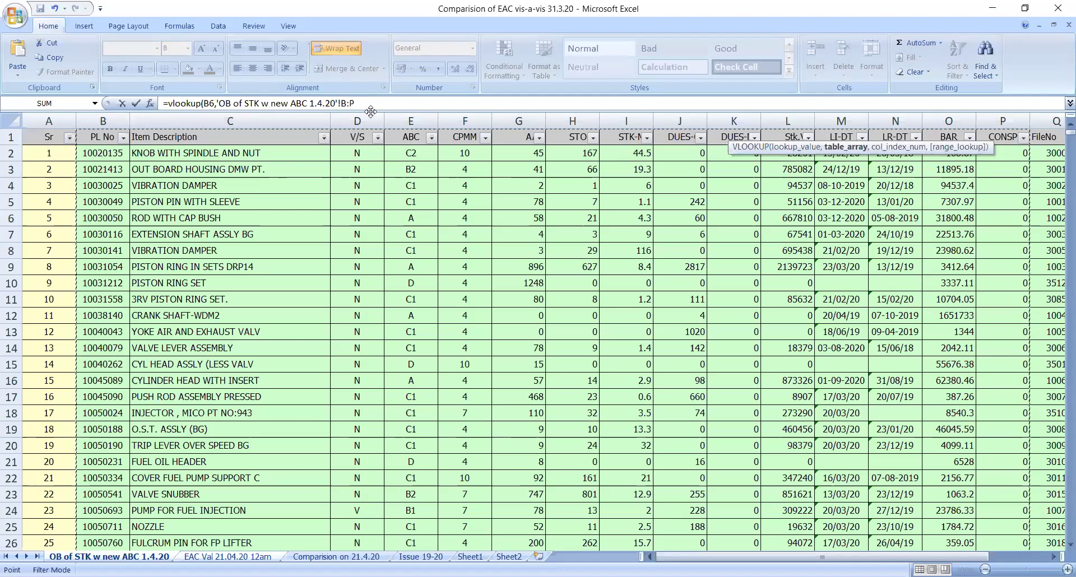
pyautogui.press('F2')
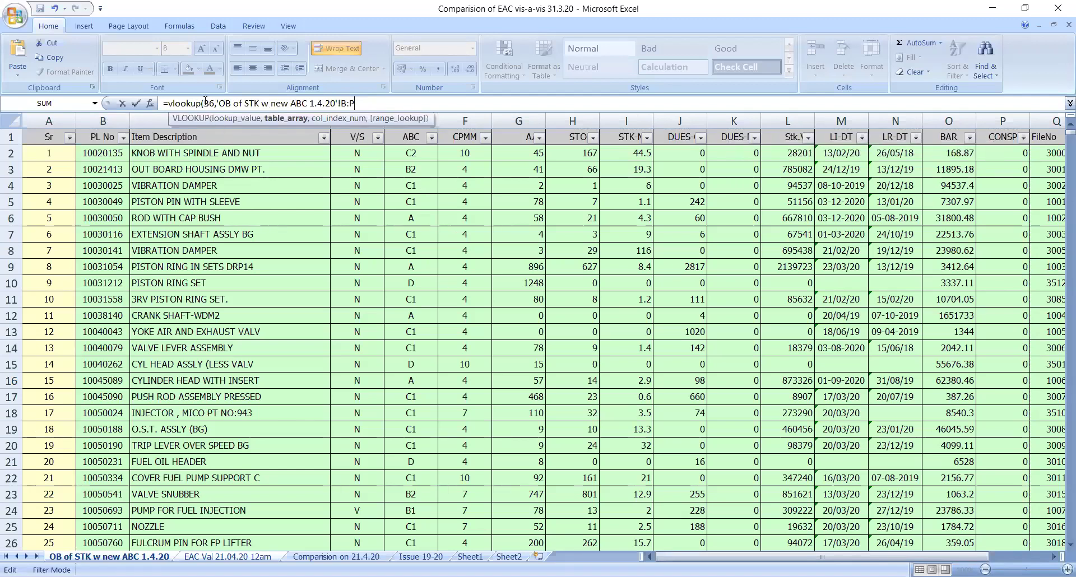
pyautogui.write(',6,false')
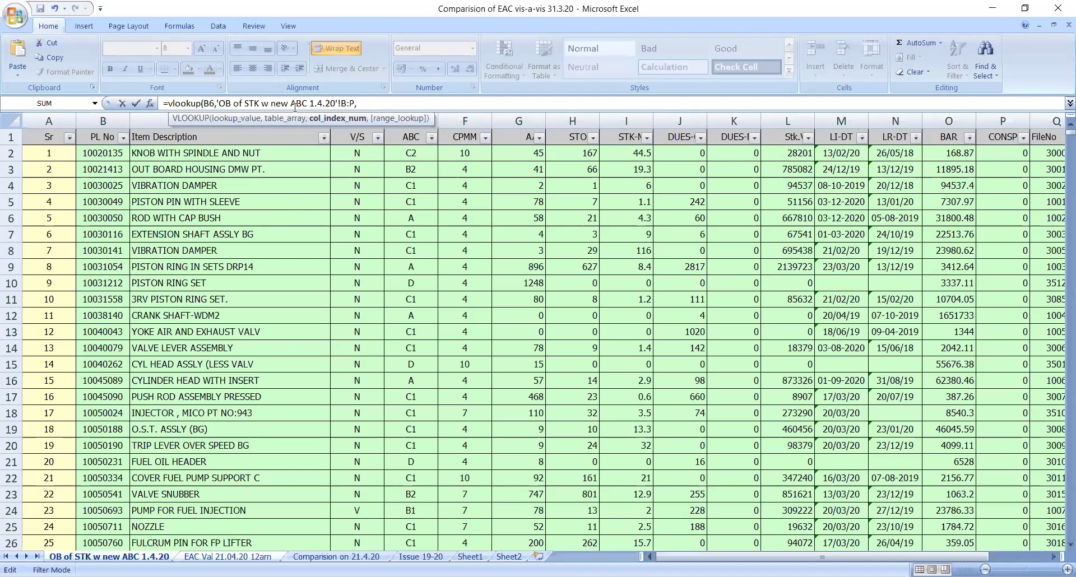
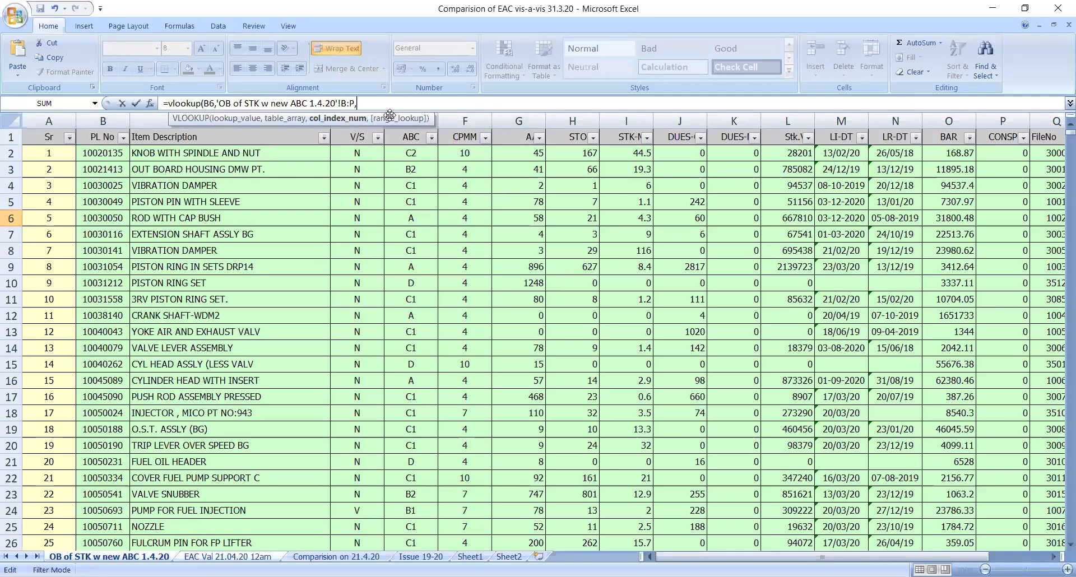
# Step: Finish the W6 VLOOKUP with column 6 and FALSE exact match, returning 58
pyautogui.write('6')
pyautogui.write(',fa')
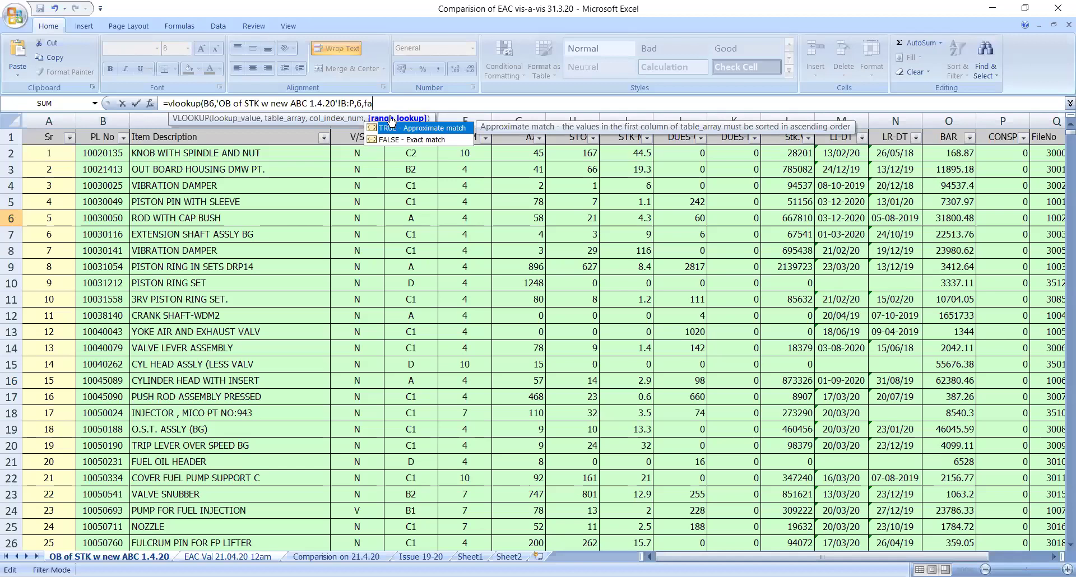
pyautogui.write('l')
pyautogui.write('se)')
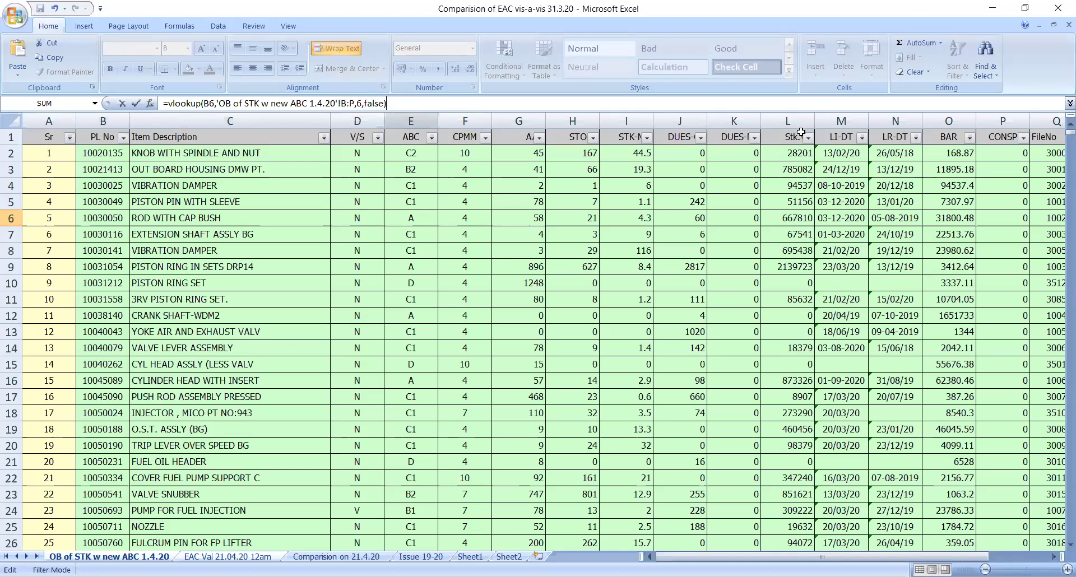
pyautogui.press('Return')
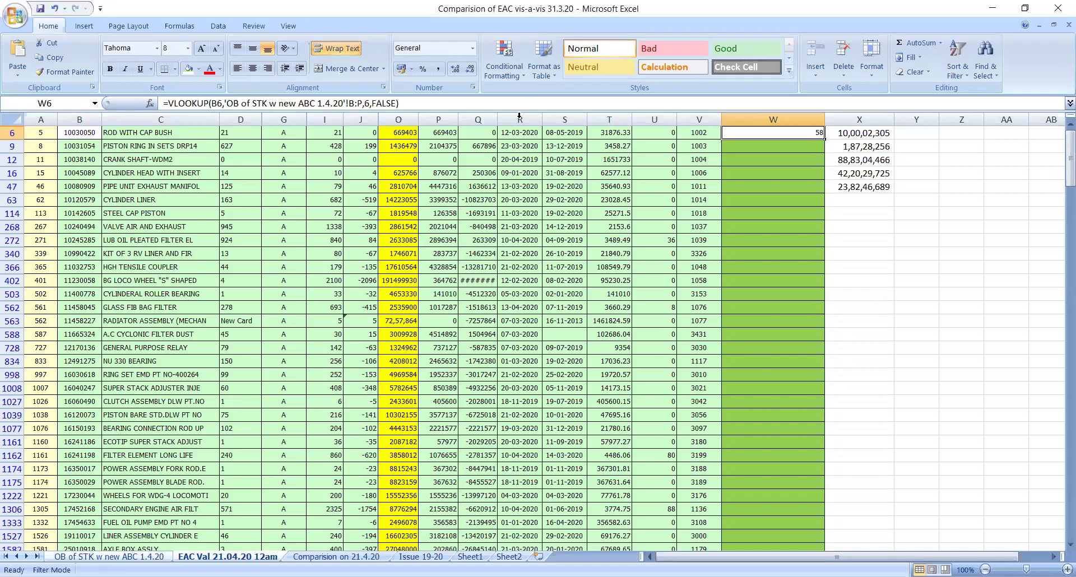
# Step: Verify 58 in G6 on the OB of STK sheet, then extend the W6 selection down the filtered rows
pyautogui.hotkey('ctrl', 'pageup')
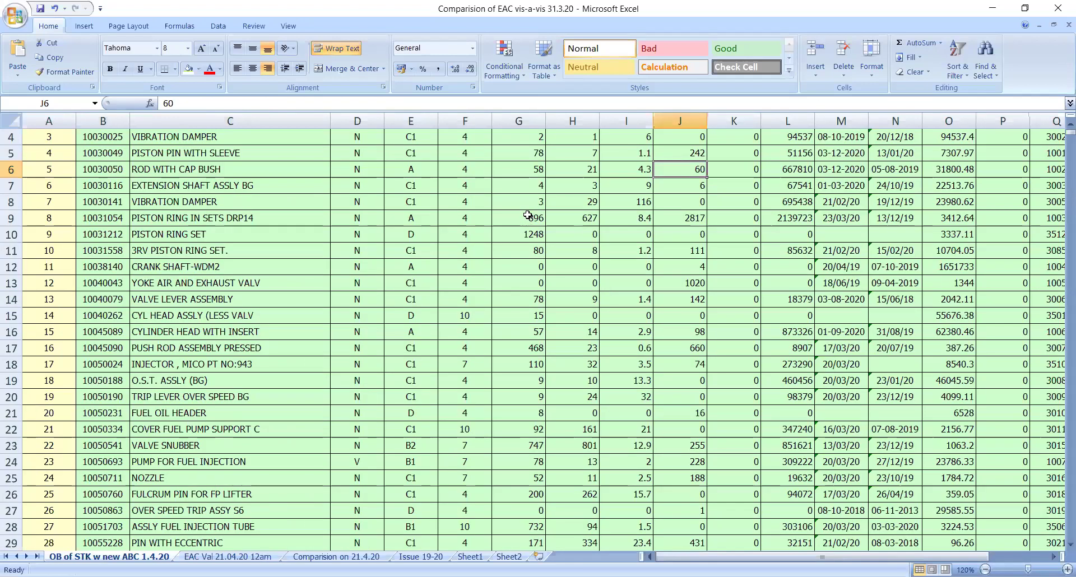
pyautogui.scroll(1, 524, 283)
pyautogui.click(521, 218)
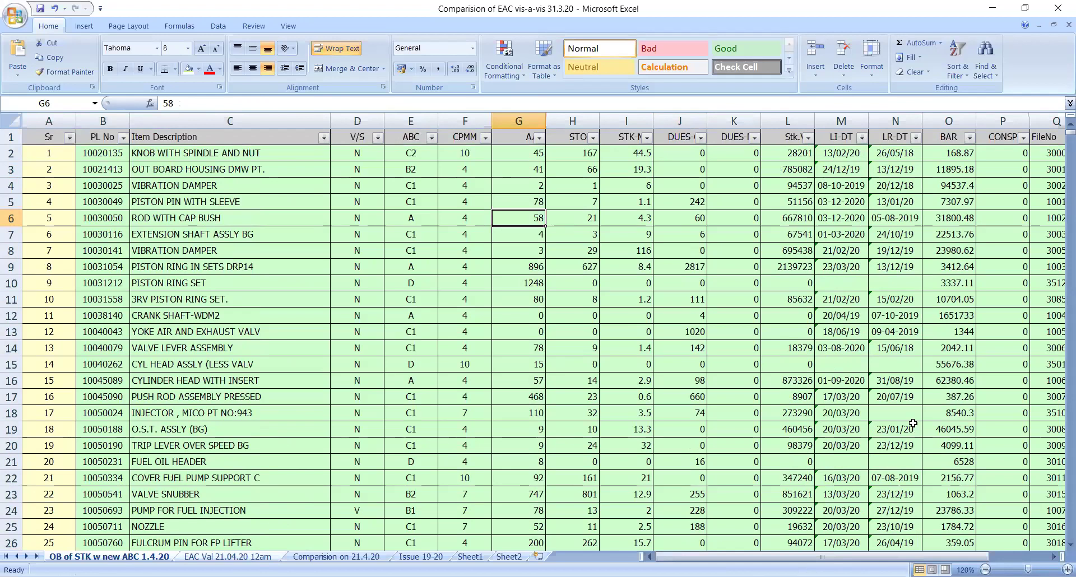
pyautogui.hotkey('ctrl', 'pagedown')
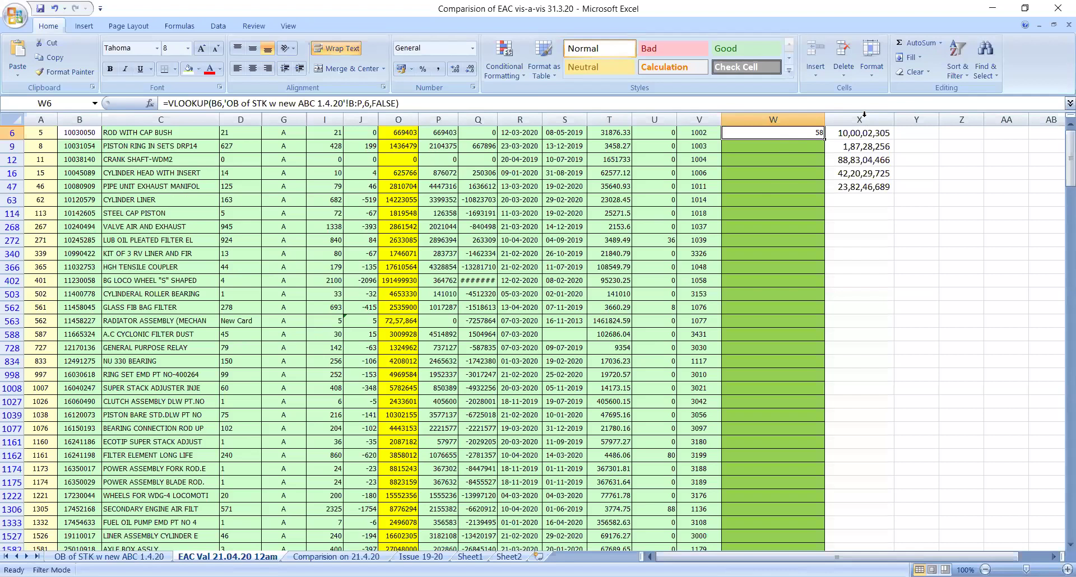
pyautogui.hotkey('ctrl', 'shift', 'Down')
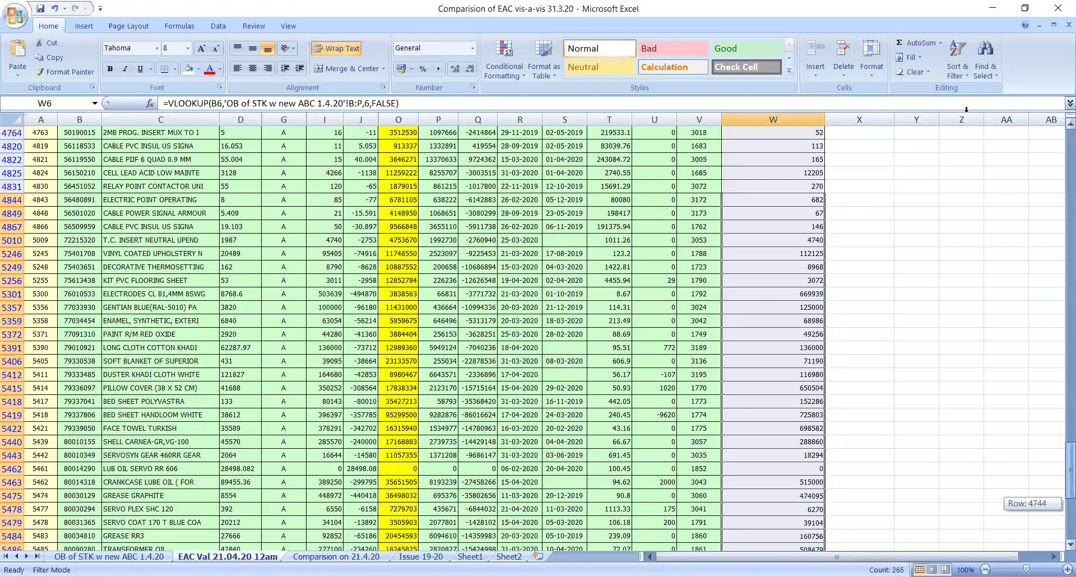
pyautogui.click(829, 119)
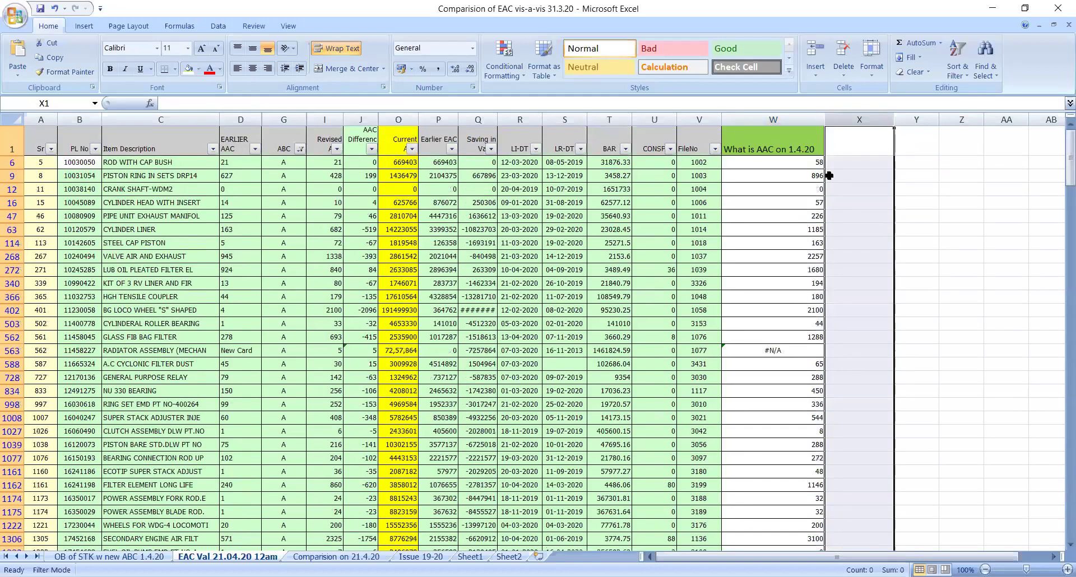
# Step: Clear the column X selection and delete the lookup formula from W6
pyautogui.press('Right')
pyautogui.press('Right')
pyautogui.press('Right')
pyautogui.press('Down')
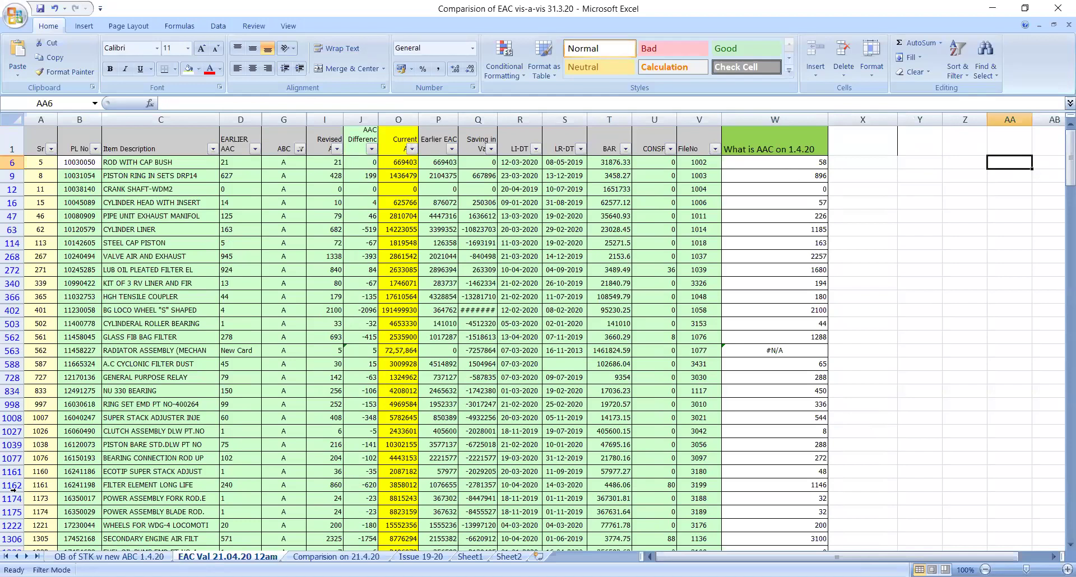
pyautogui.click(790, 165)
pyautogui.press('Delete')
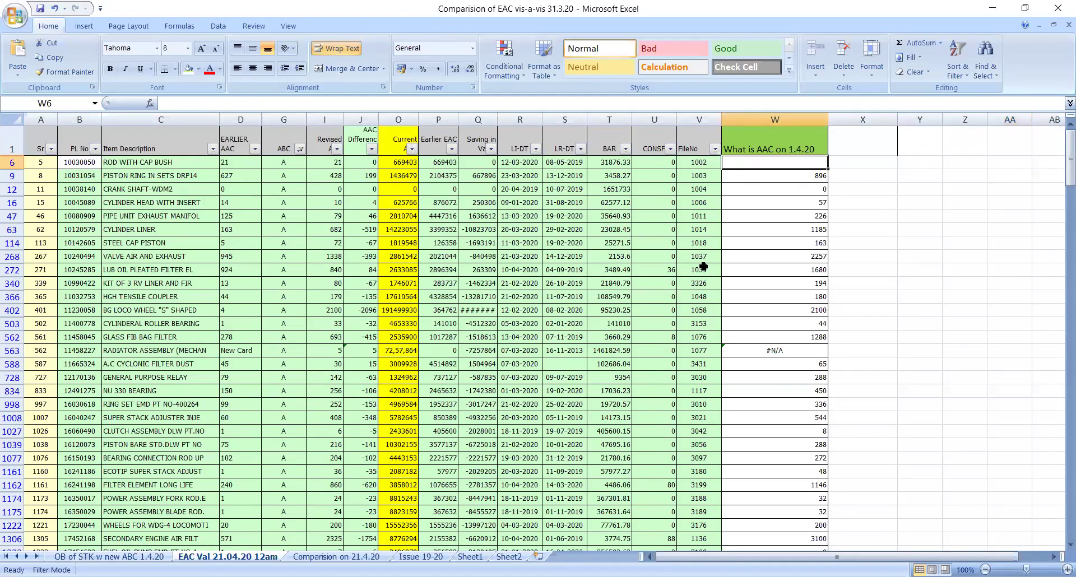
# Step: Begin a new =vlookup(B6, formula in W6, heading to the OB of STK sheet for the table
pyautogui.write('=vloo')
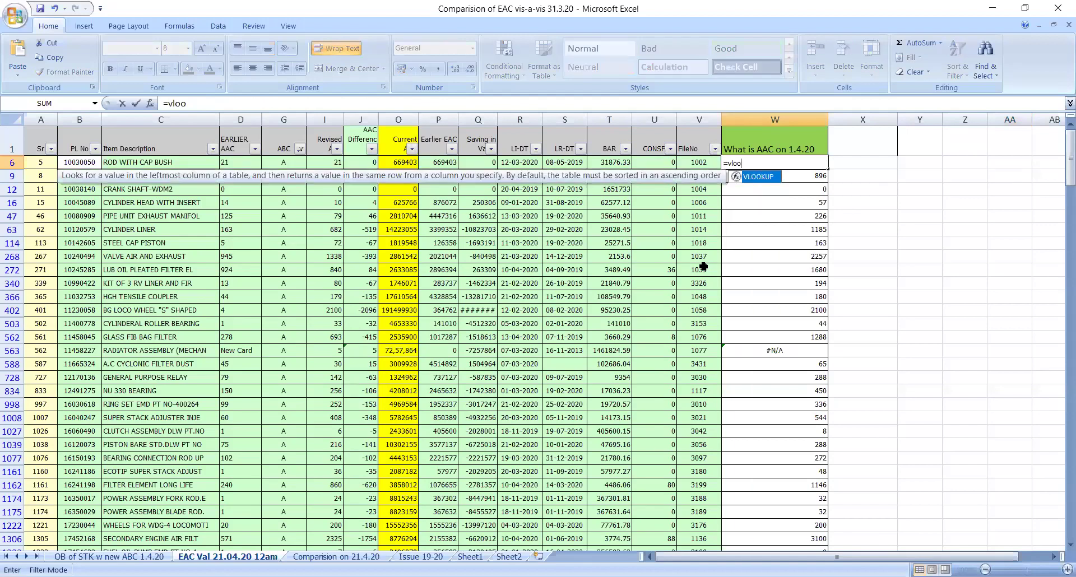
pyautogui.write('kup(')
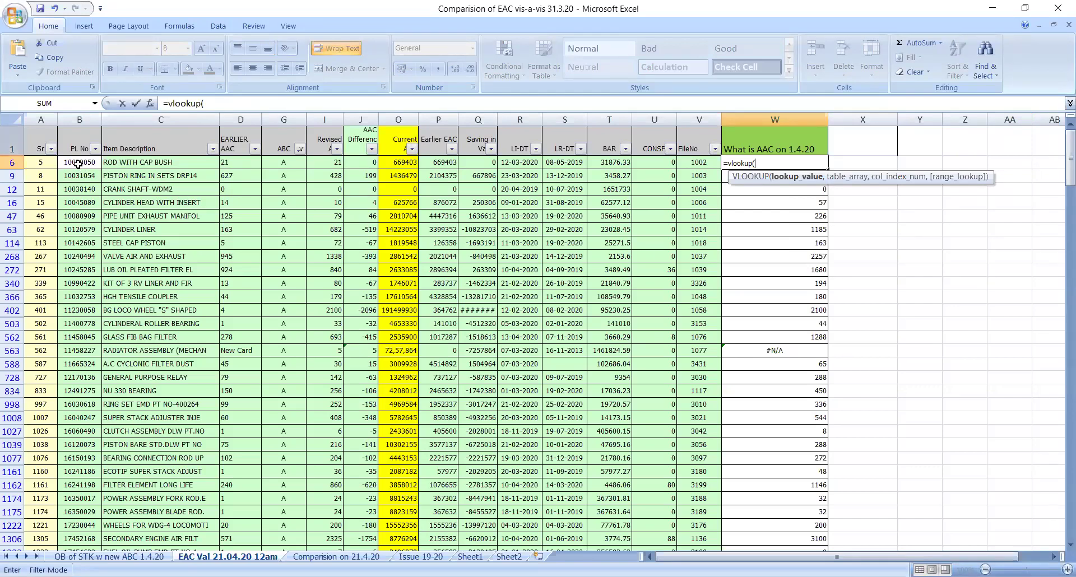
pyautogui.click(78, 163)
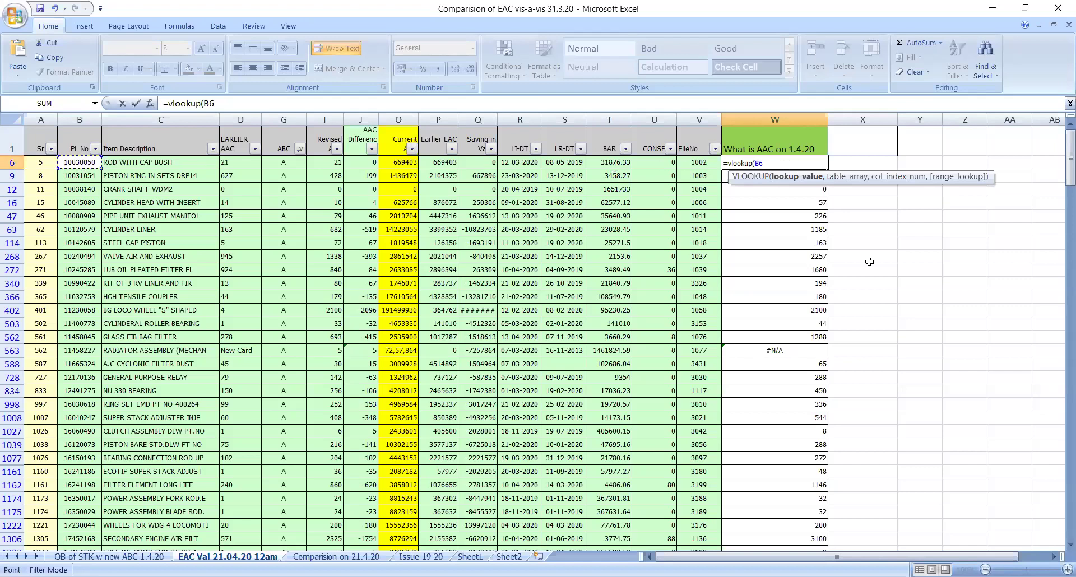
pyautogui.write(',')
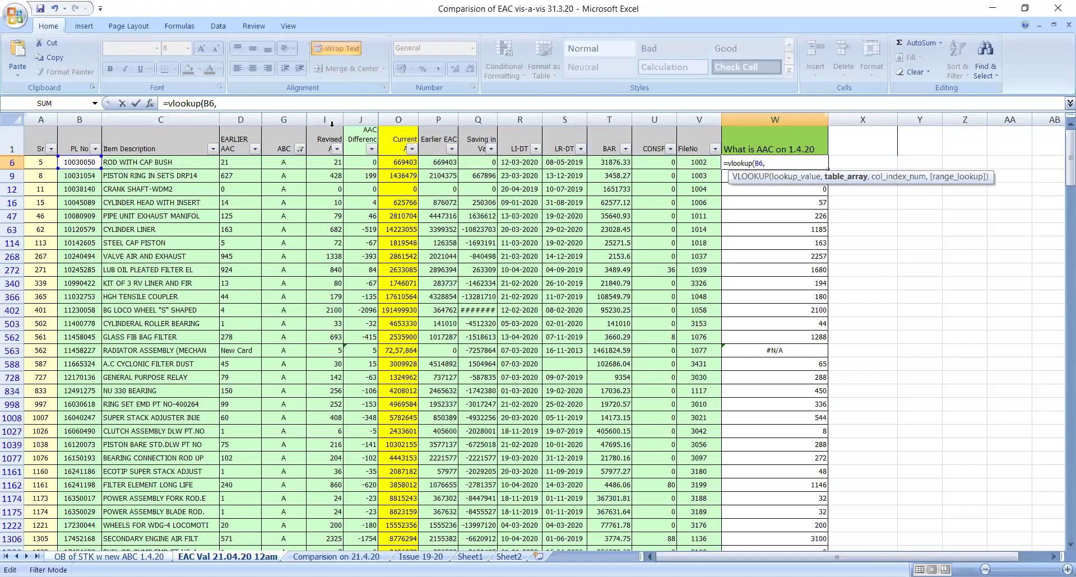
pyautogui.hotkey('ctrl', 'pageup')
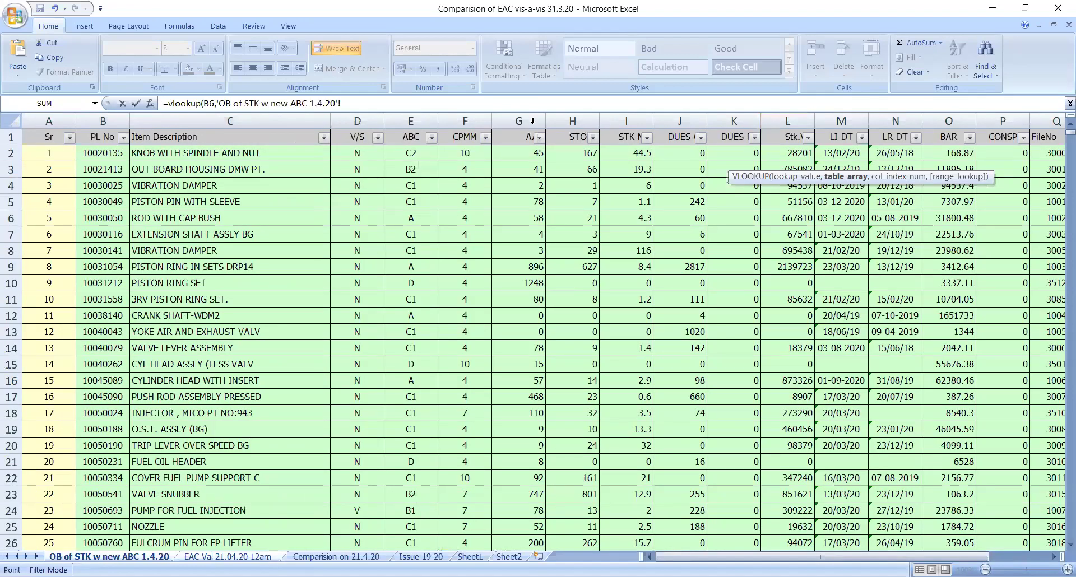
# Step: Try columns B:G with column 6 as the lookup table, then remove that range from the formula
pyautogui.moveTo(103, 121); pyautogui.dragTo(548, 120)
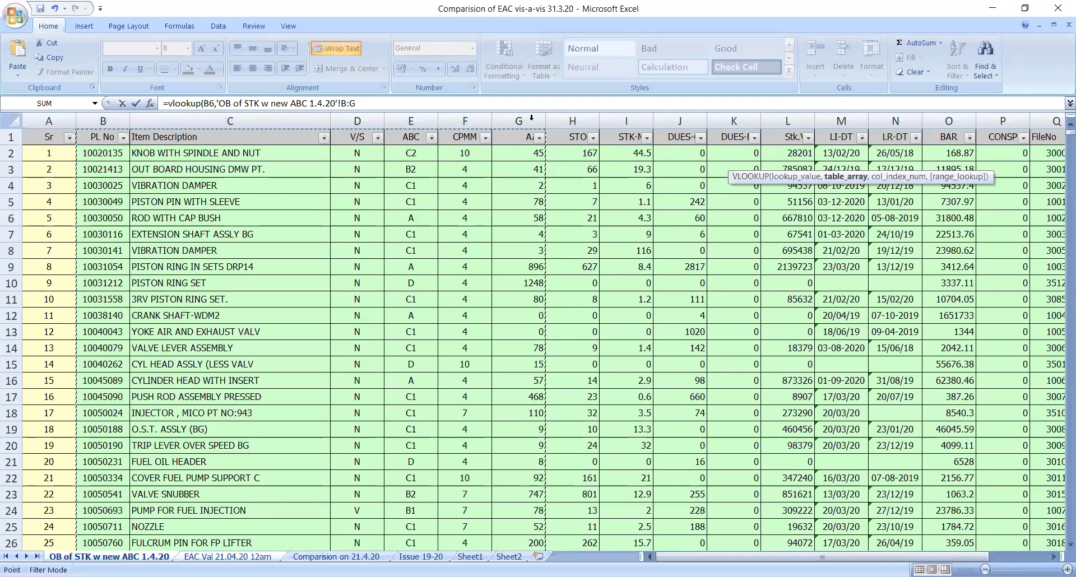
pyautogui.click(360, 105)
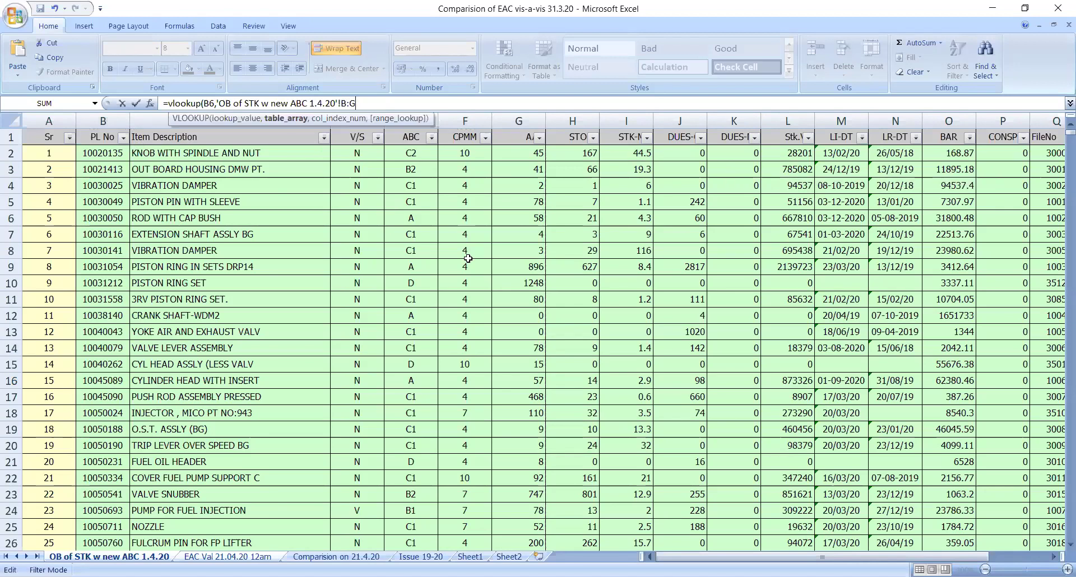
pyautogui.write(',')
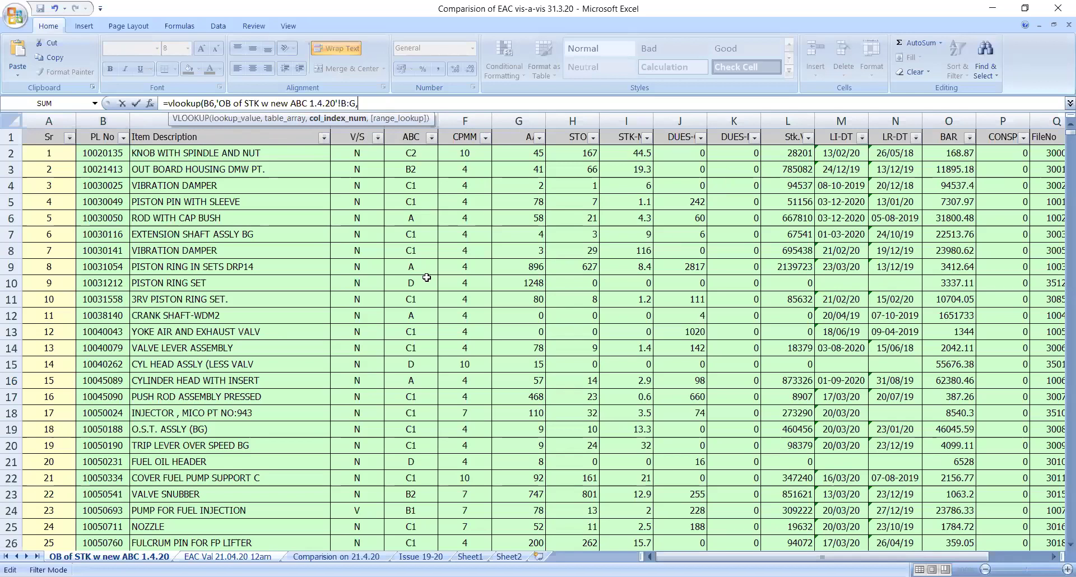
pyautogui.write('6')
pyautogui.press('BackSpace')
pyautogui.press('BackSpace')
pyautogui.press('BackSpace')
pyautogui.press('BackSpace')
pyautogui.press('BackSpace')
pyautogui.press('BackSpace')
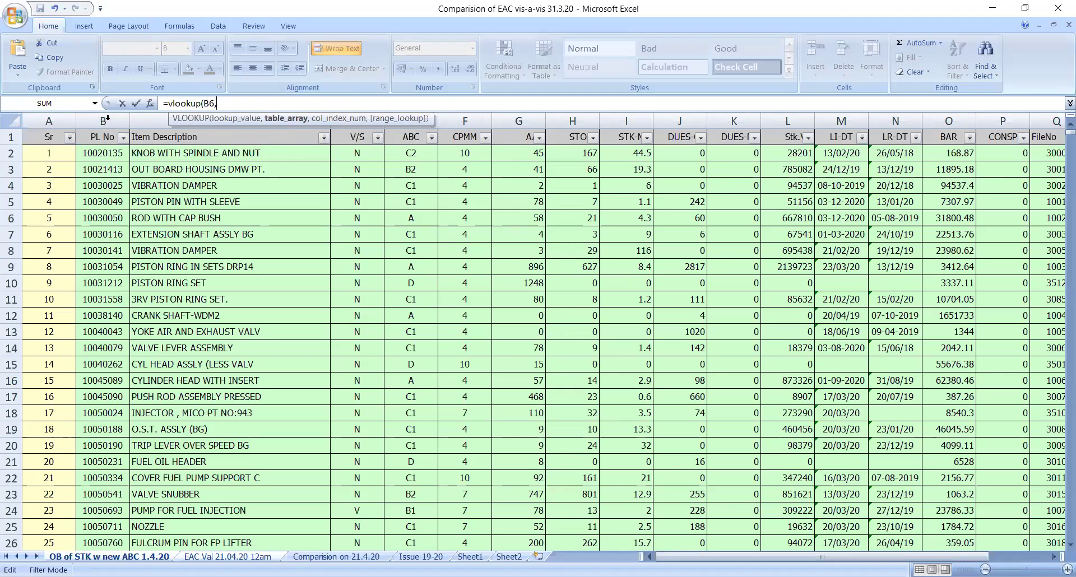
# Step: Set the lookup range to B:L, column 11, FALSE exact match, returning 667810
pyautogui.moveTo(103, 121); pyautogui.dragTo(321, 119)
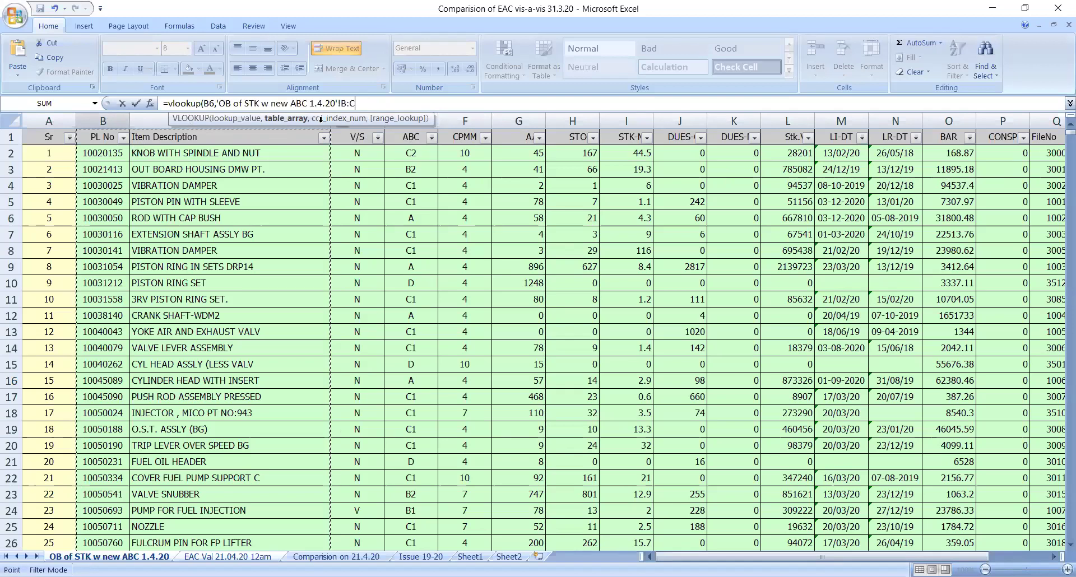
pyautogui.moveTo(805, 115); pyautogui.dragTo(805, 116)
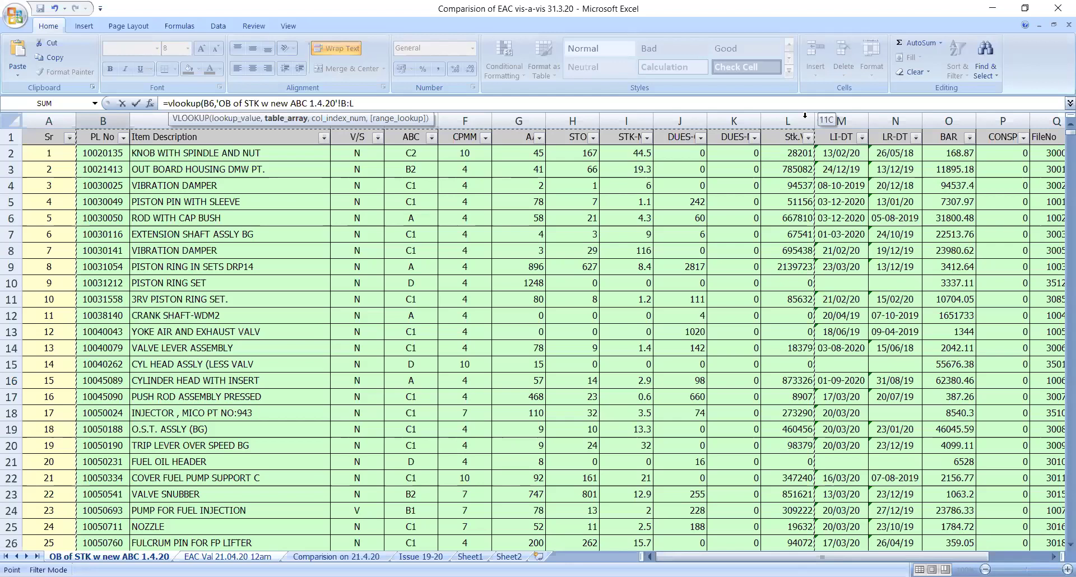
pyautogui.moveTo(805, 116); pyautogui.dragTo(805, 116)
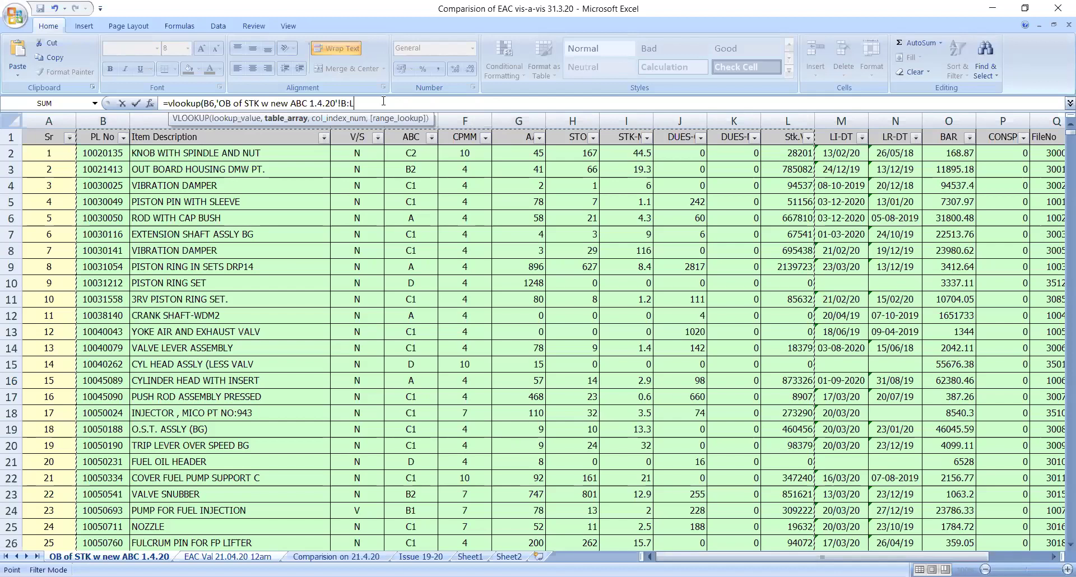
pyautogui.write(',11')
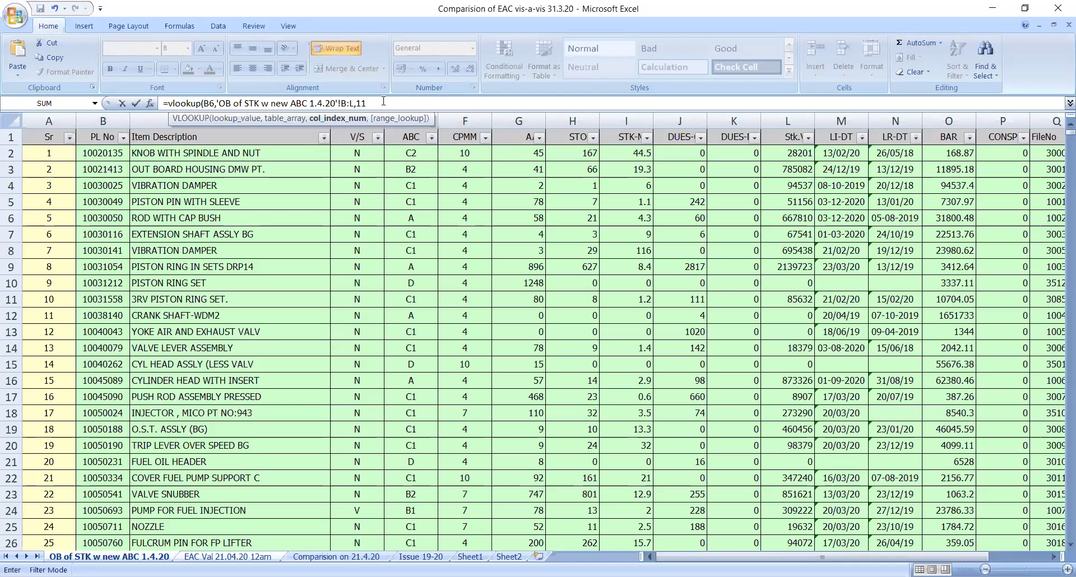
pyautogui.write(',false)')
pyautogui.press('Return')
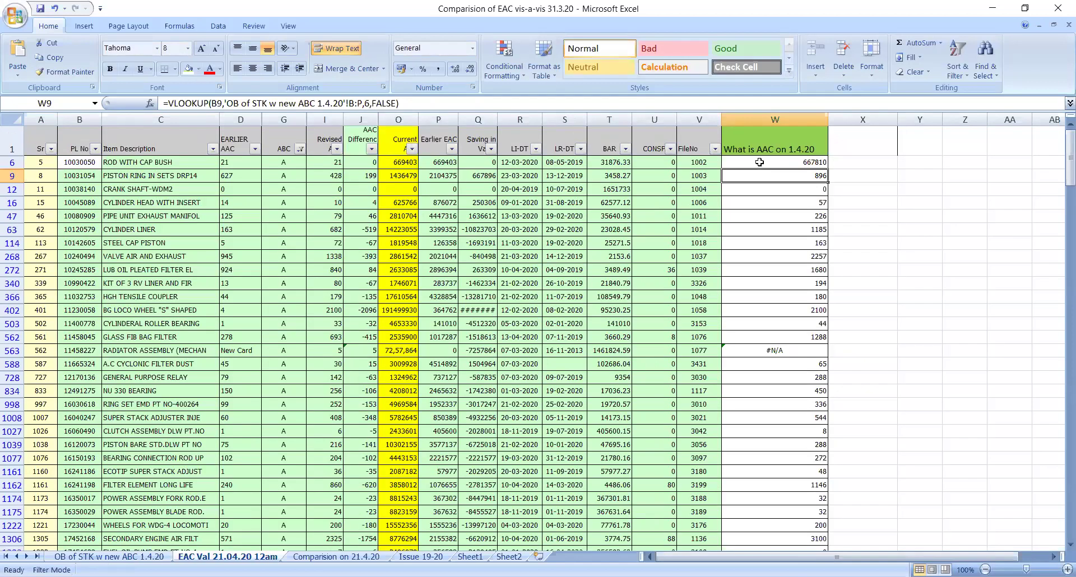
# Step: Confirm L6 on the OB of STK sheet holds 667810, matching W6's lookup result
pyautogui.press('Up')
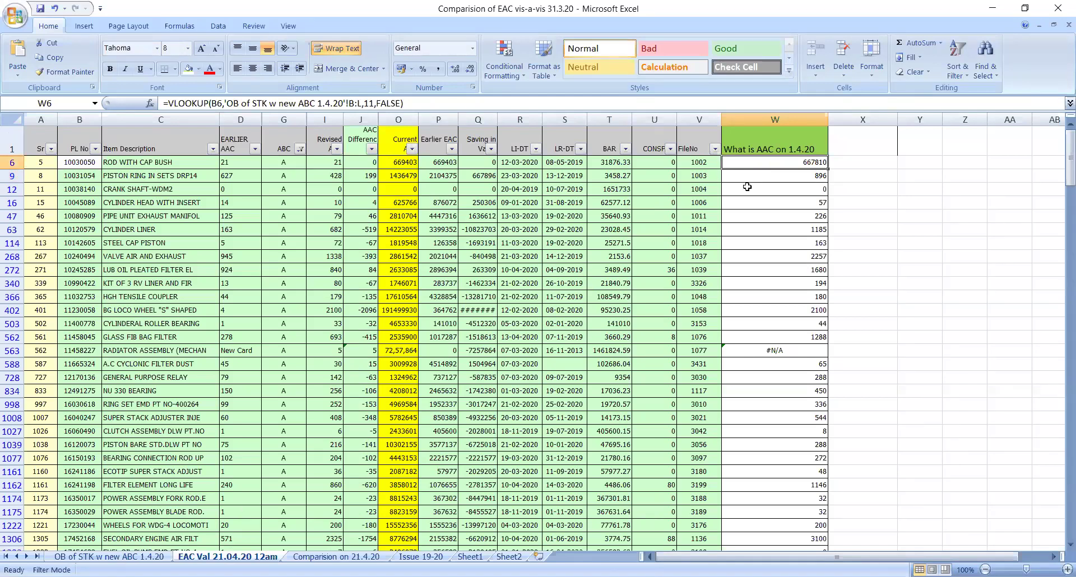
pyautogui.hotkey('ctrl', 'pageup')
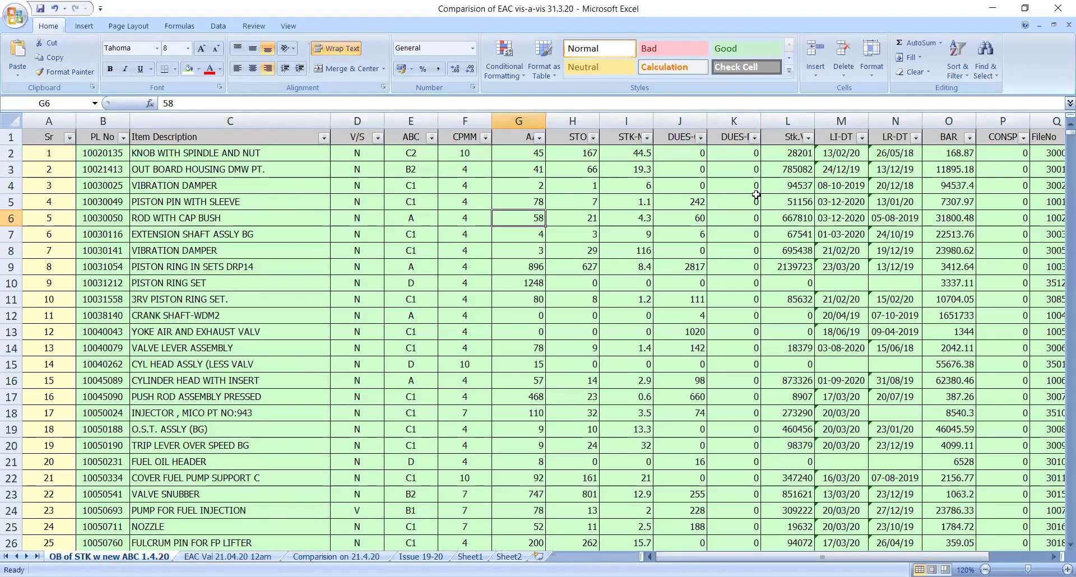
pyautogui.scroll(-3, 164, 244)
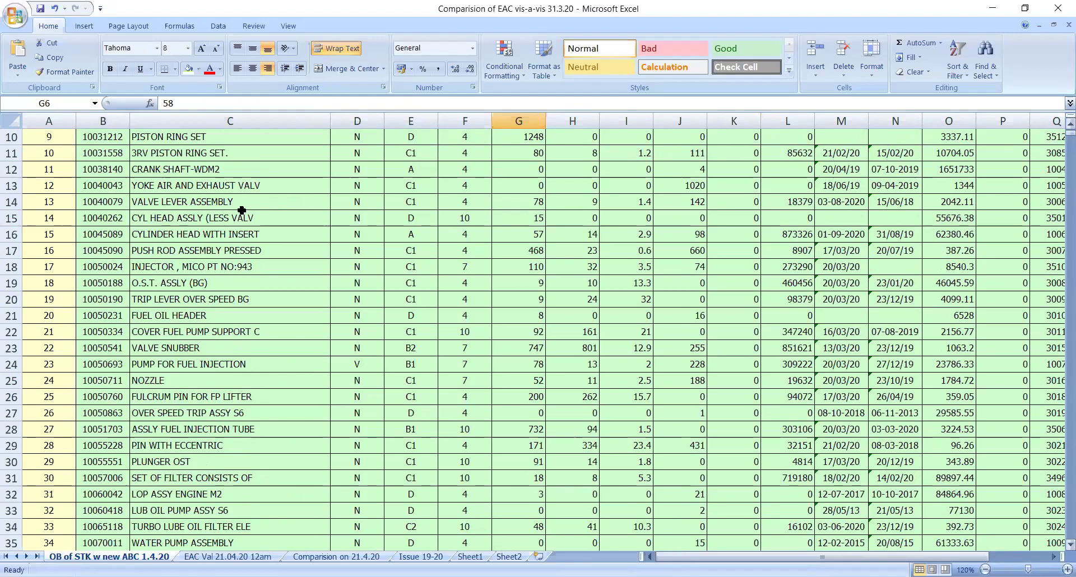
pyautogui.scroll(3, 799, 220)
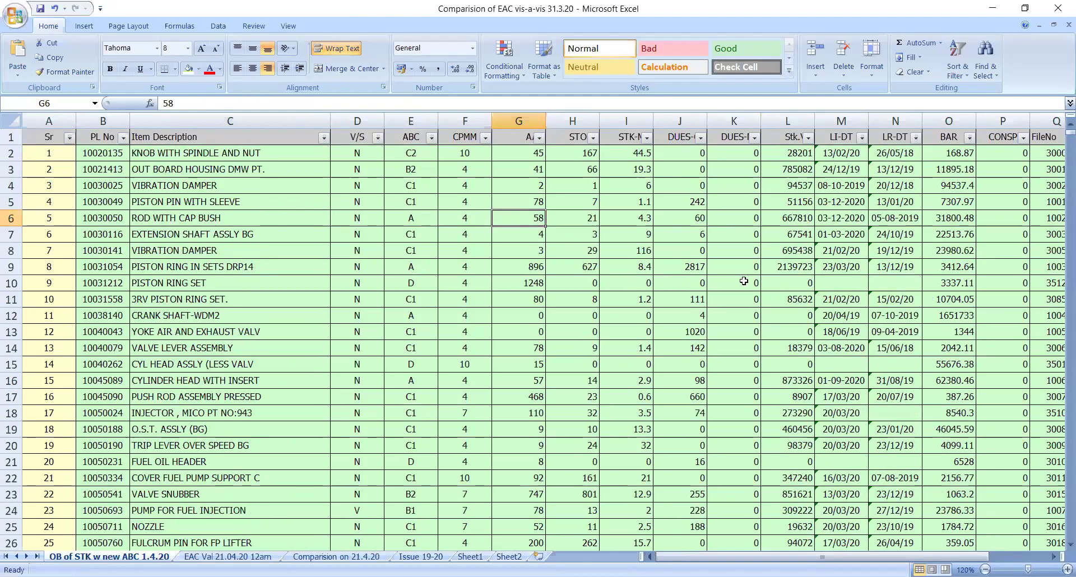
pyautogui.click(790, 218)
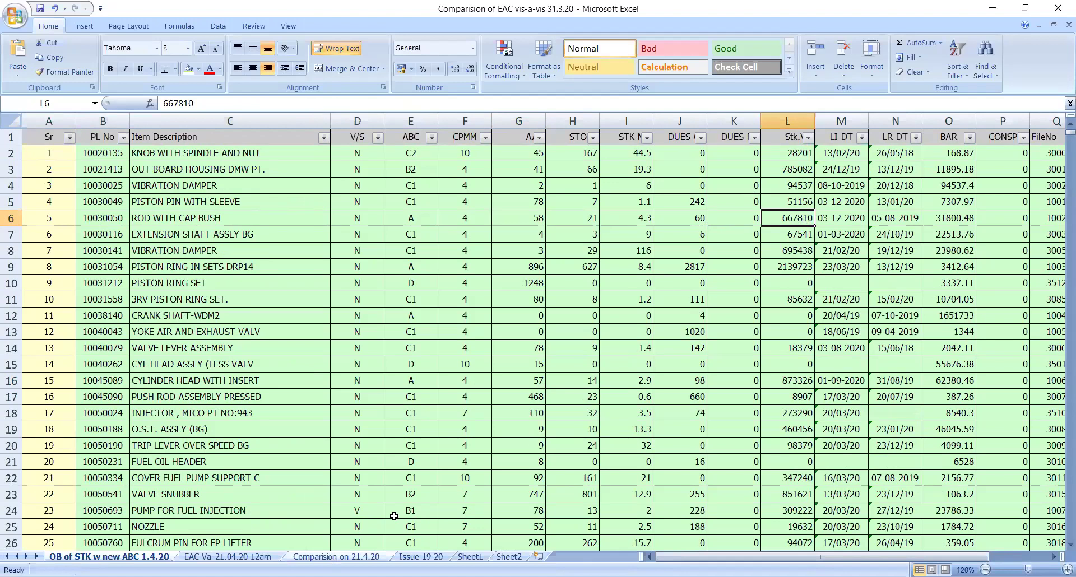
pyautogui.hotkey('ctrl', 'pagedown')
pyautogui.hotkey('ctrl', 'pagedown')
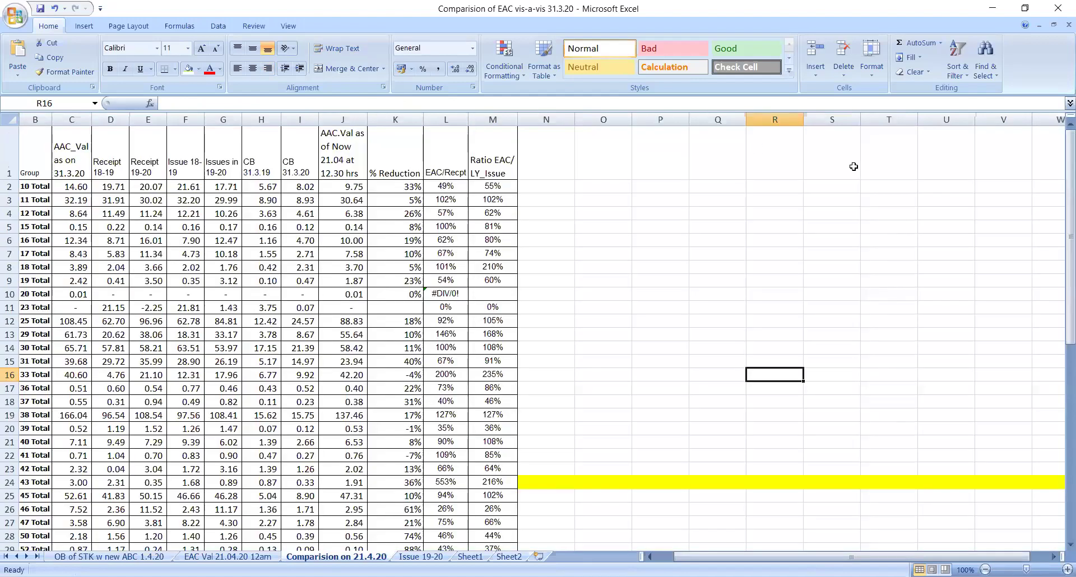
pyautogui.hotkey('ctrl', 'pageup')
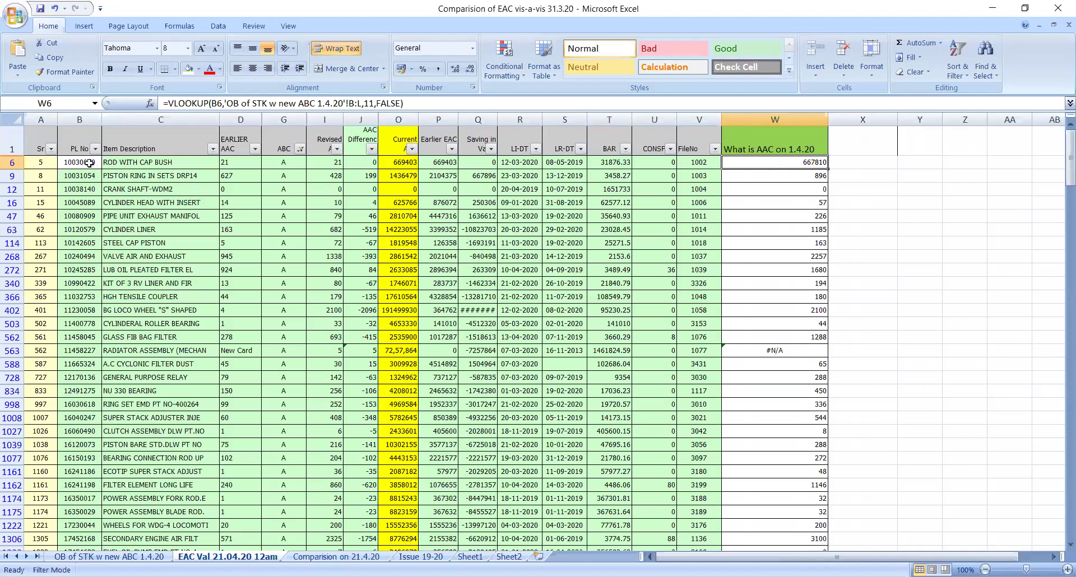
pyautogui.hotkey('ctrl', 'pageup')
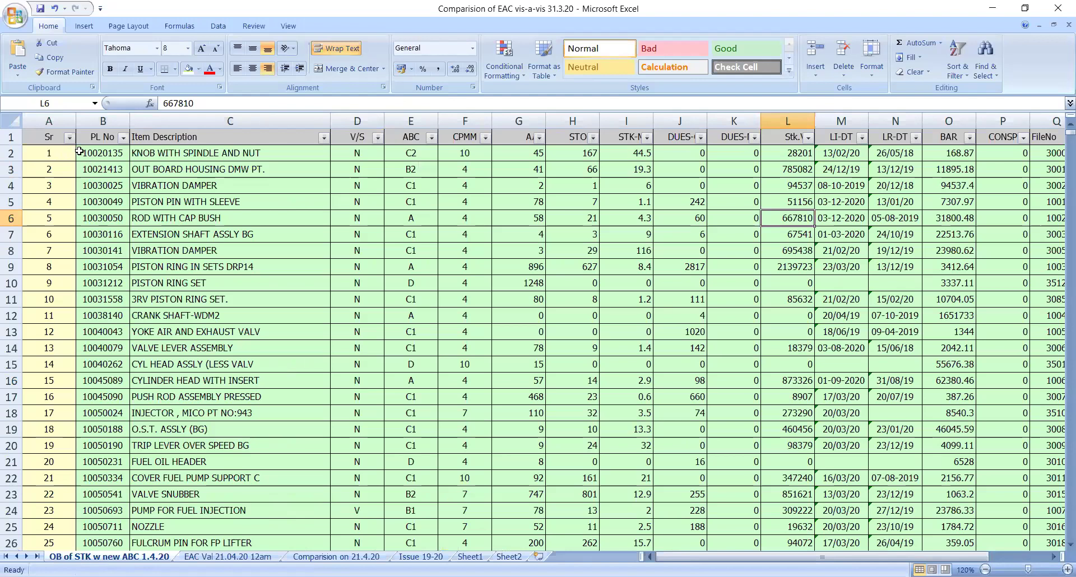